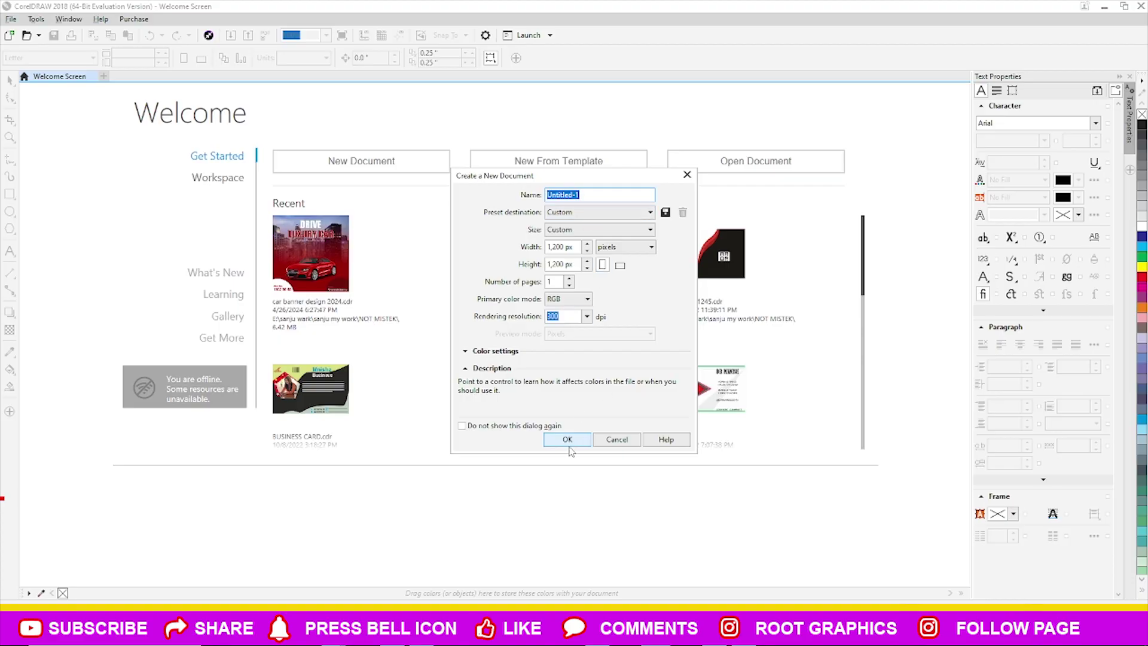
- Create a new blank document and drag the Doritos bag and fire images from the desktop onto it
left_click(568, 444)
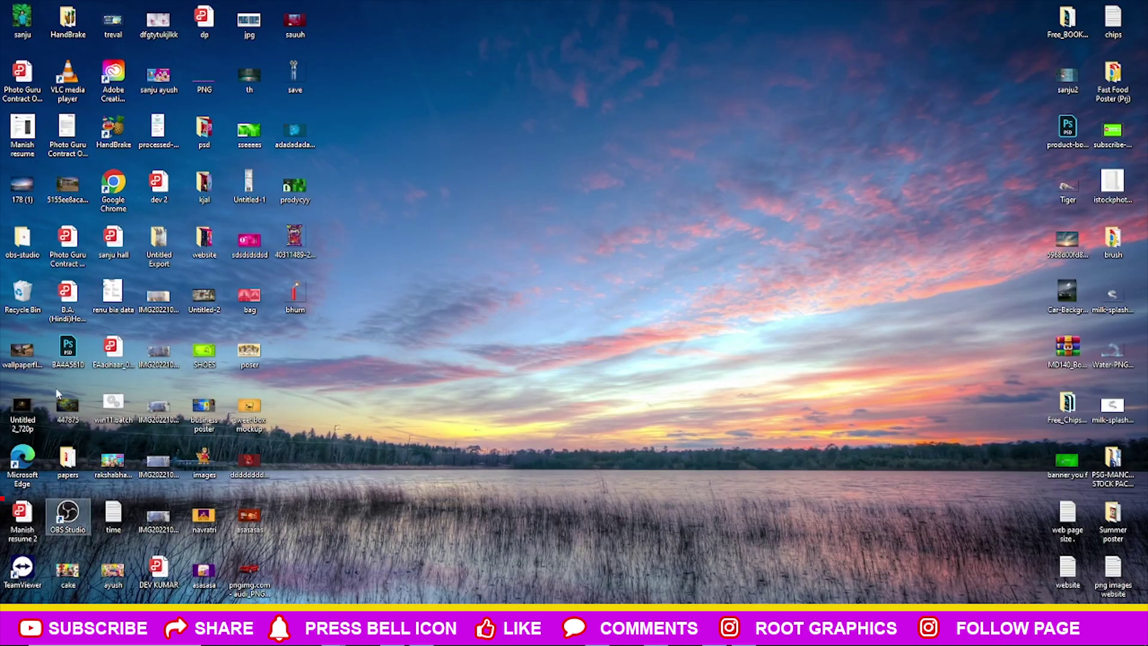
left_click_drag(295, 239, 527, 622)
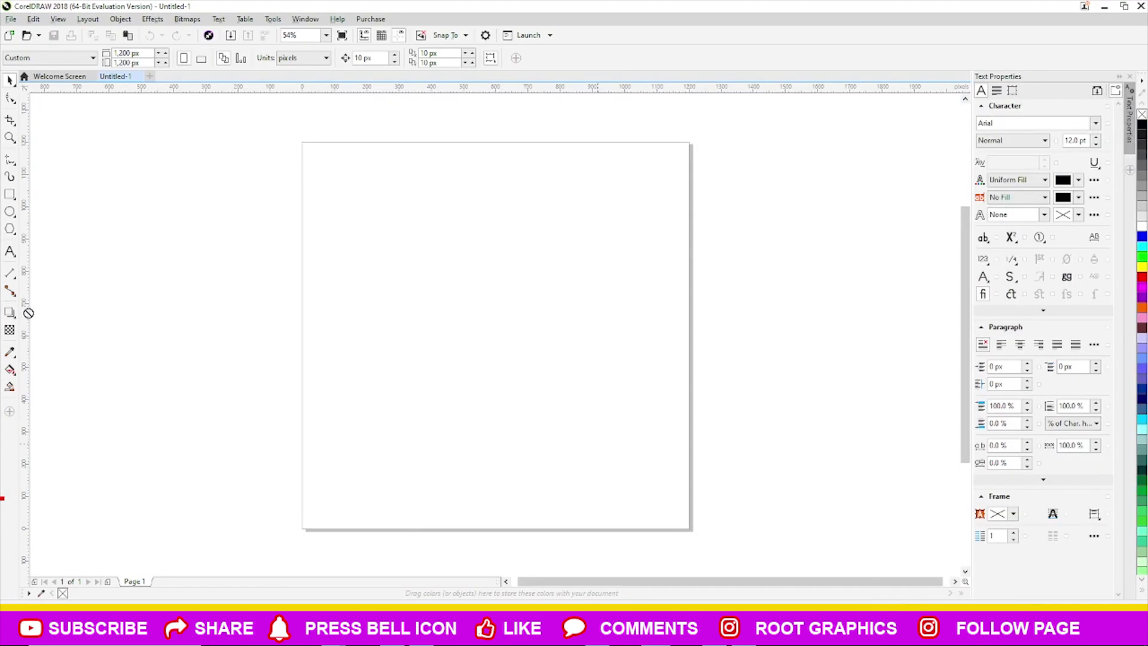
left_click_drag(28, 313, 508, 287)
- Move the bag onto the page and fill the background with purple eyedropped from the bag, replacing an initial lime fill
left_click_drag(437, 315, 499, 288)
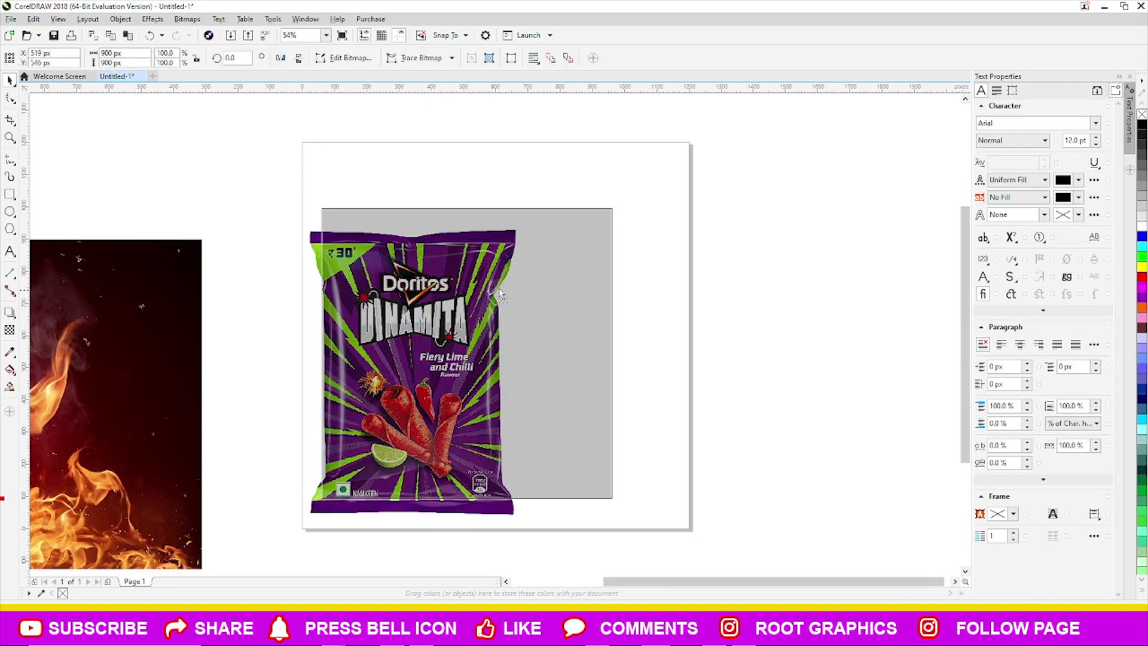
left_click(10, 352)
left_click(445, 332)
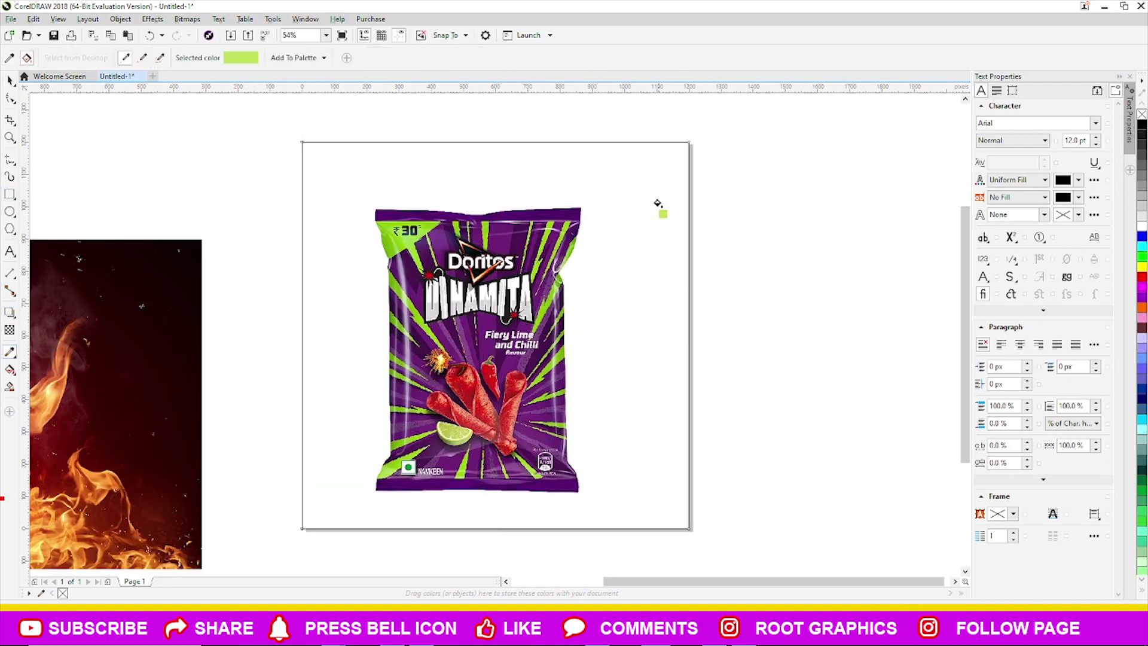
left_click(658, 204)
left_click(9, 80)
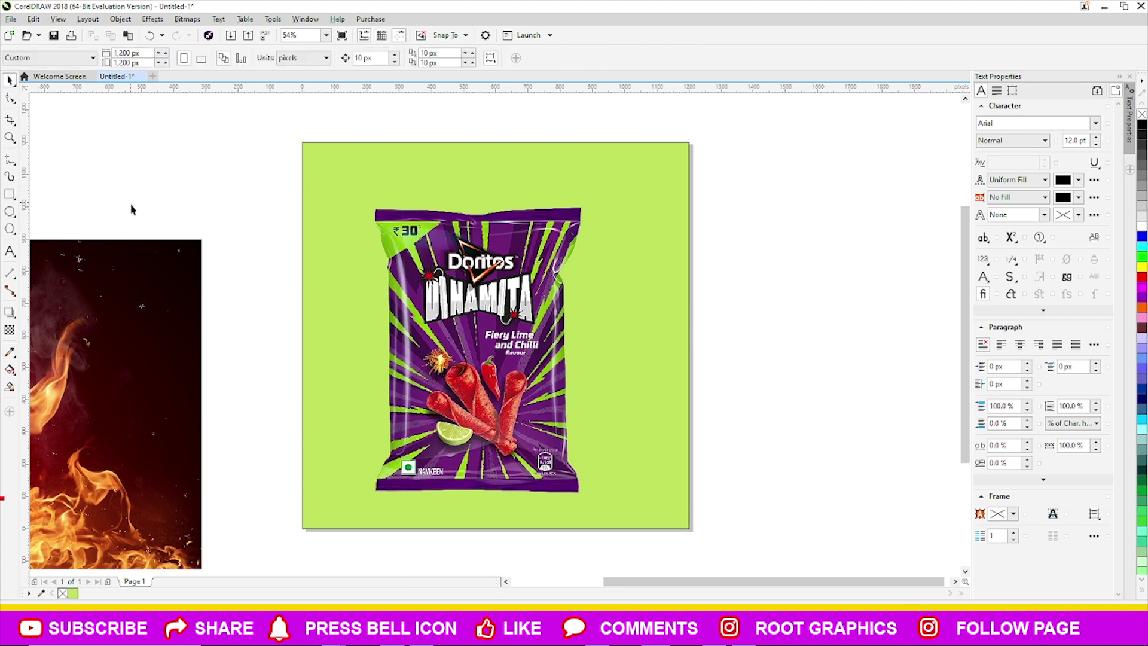
left_click(10, 351)
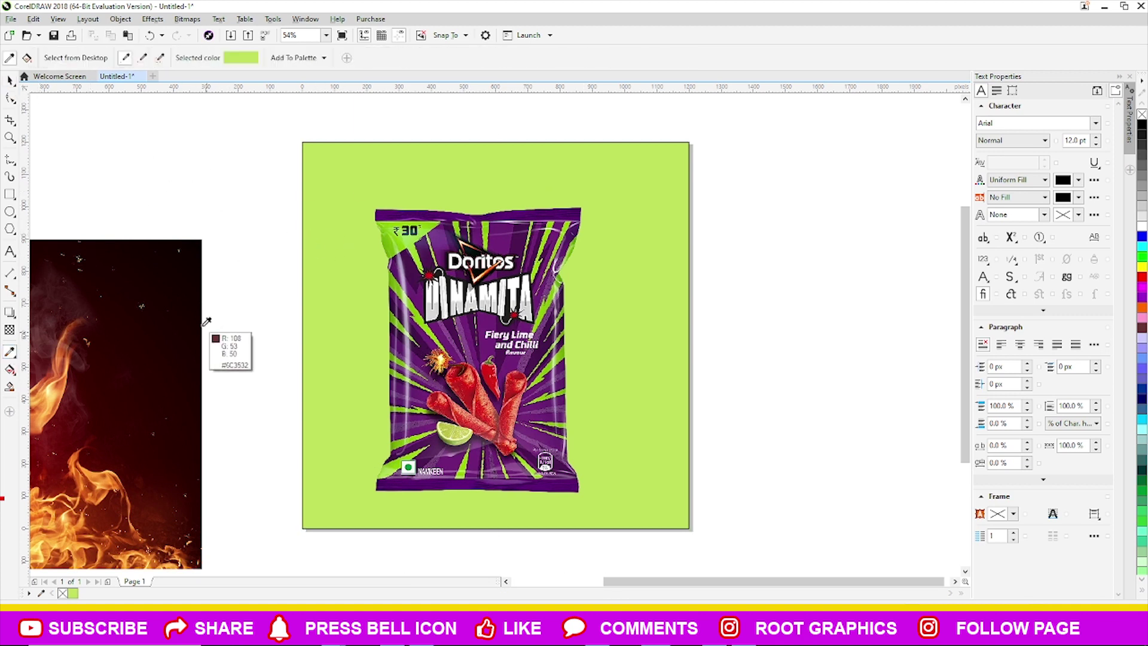
left_click(478, 240)
left_click(595, 190)
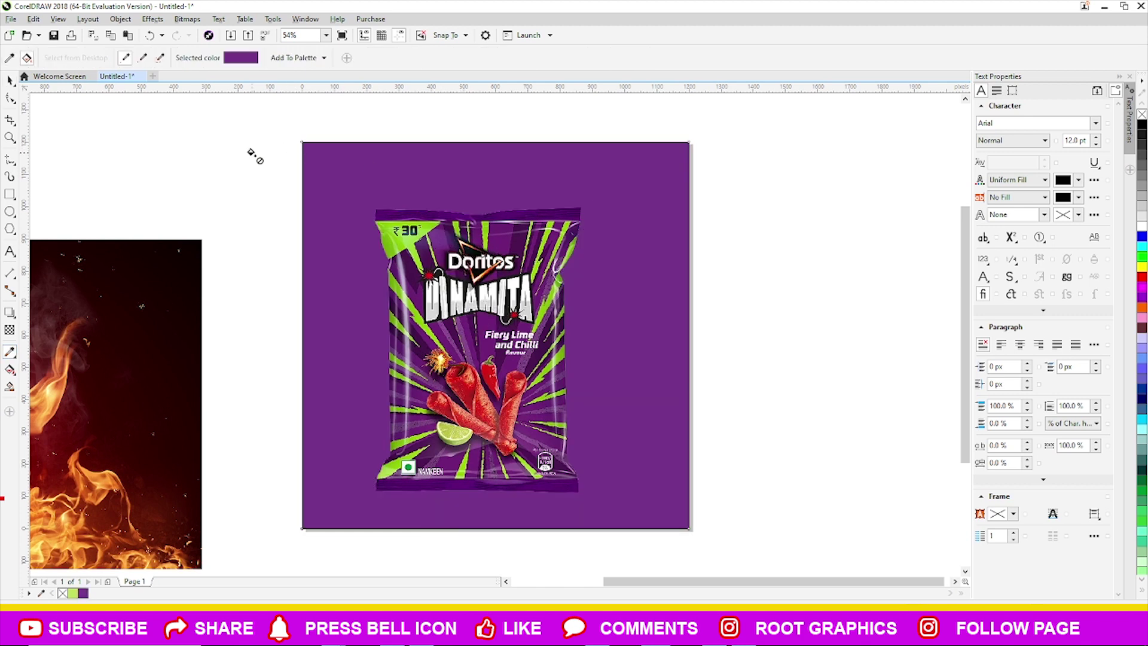
key("space")
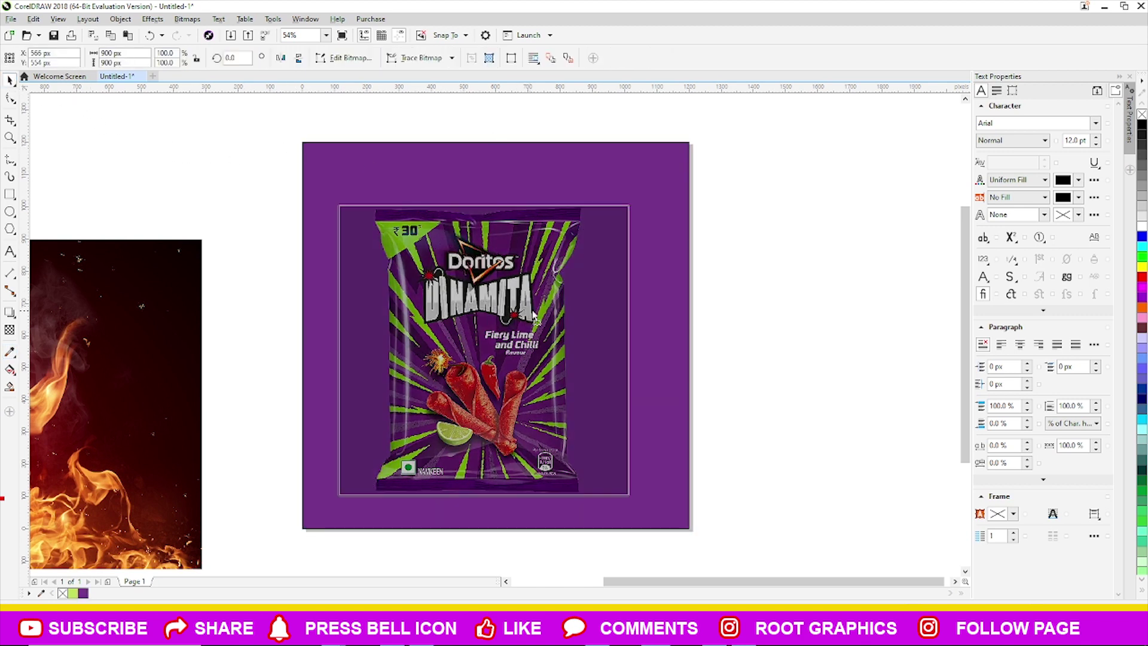
- Reposition the Doritos bag and shrink it to about 84% size
left_click_drag(622, 216, 644, 214)
key("Left")
left_click_drag(646, 498, 546, 427)
- Duplicate the bag to the left, tilt it about 20° counter-clockwise, and send it behind the upright bag
left_click_drag(512, 357, 395, 289)
left_click(479, 390)
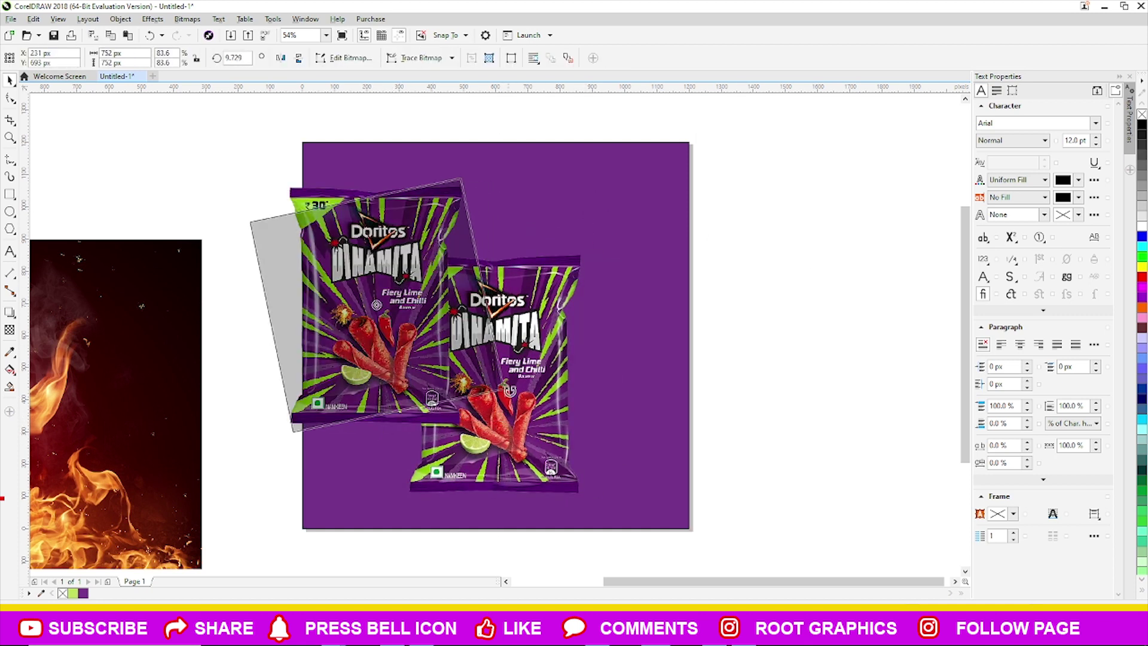
left_click_drag(506, 433, 540, 380)
mouse_move(440, 350)
left_mouse_down()
mouse_move(450, 346)
mouse_move(453, 380)
left_mouse_up()
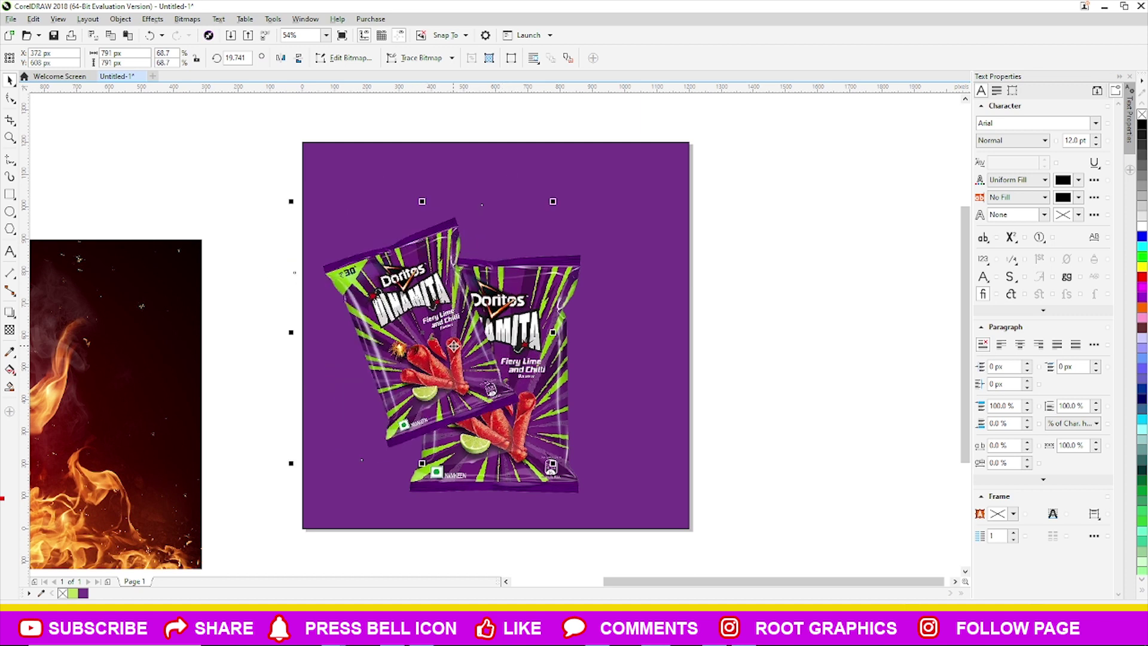
key("ctrl+Page_Down")
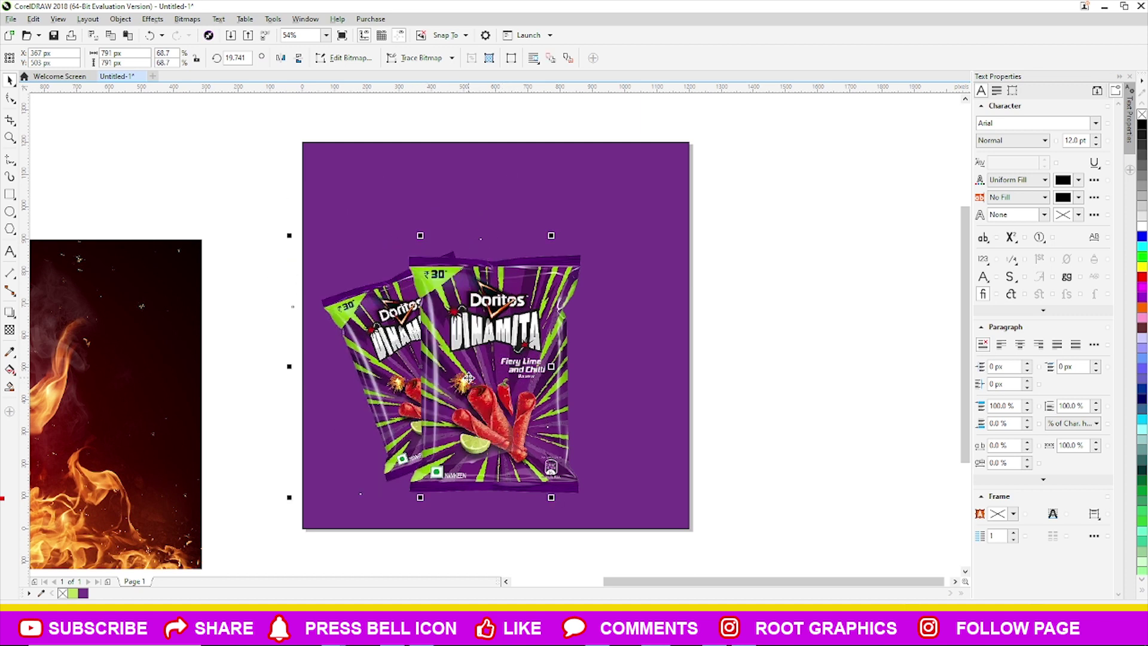
key("Up")
key("Up")
key("Up")
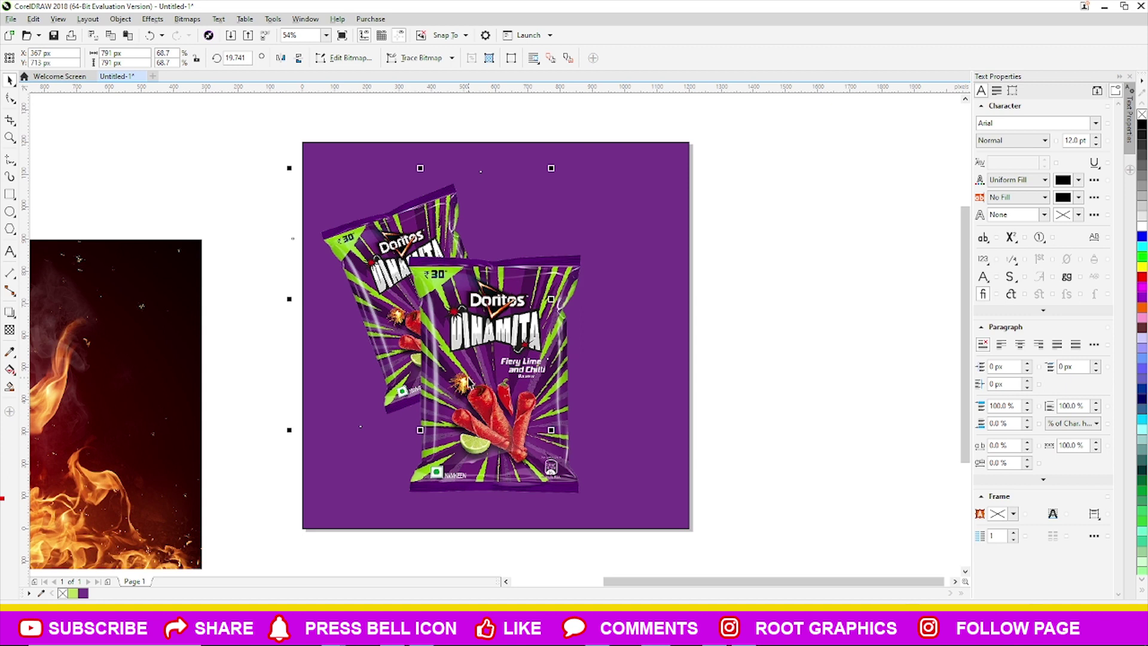
key("Left")
key("Left")
key("Left")
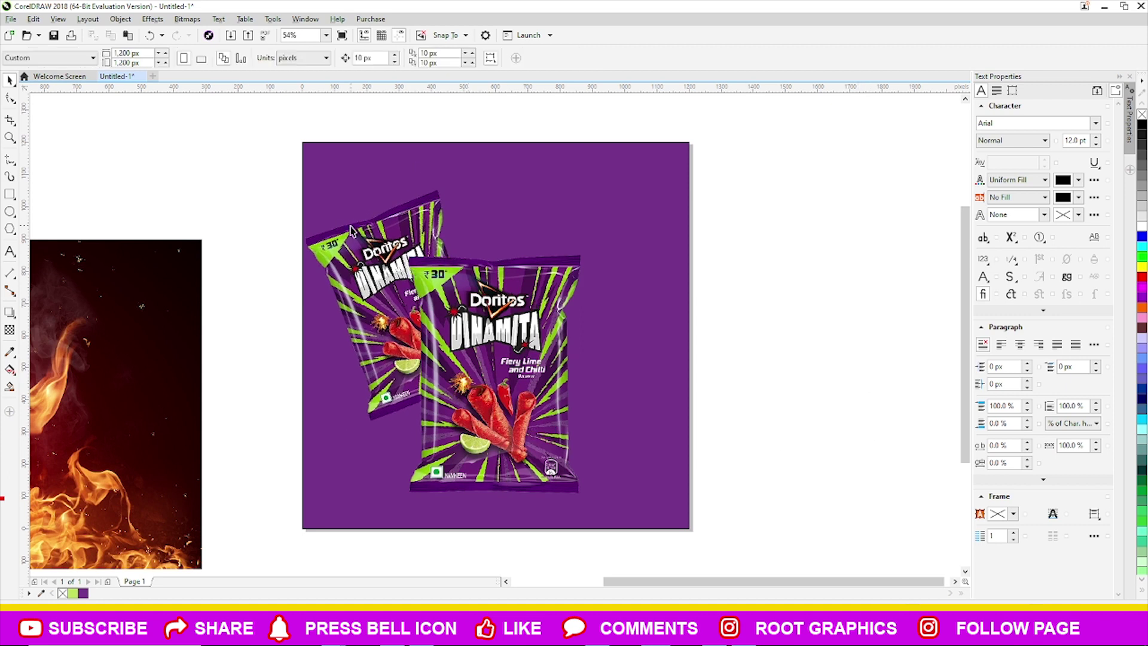
- Add a clockwise-tilted copy on the right, resize it, and send it behind the middle bag
mouse_move(368, 239)
left_mouse_down()
mouse_move(558, 248)
mouse_move(593, 233)
left_mouse_up()
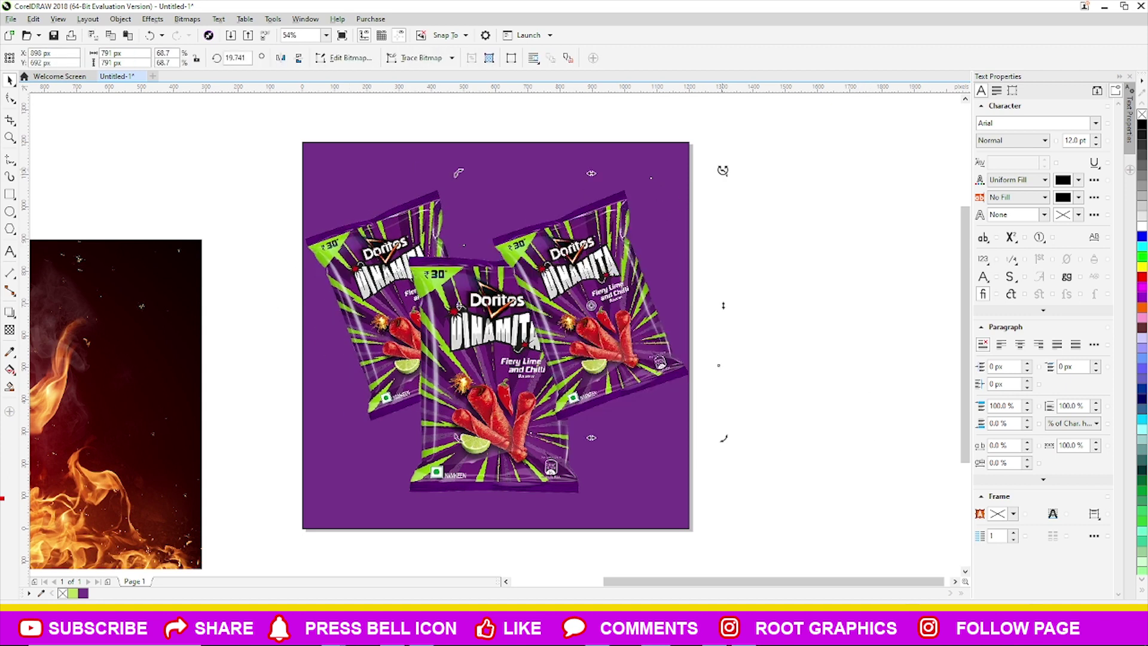
left_click_drag(724, 171, 757, 292)
left_click(641, 279)
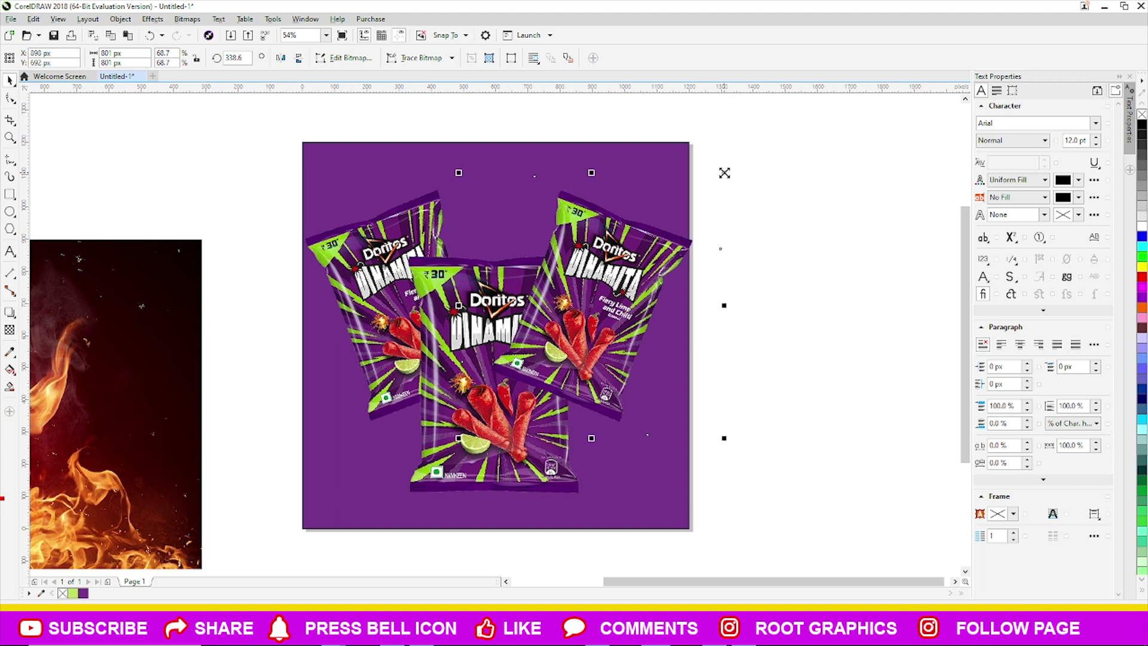
left_click_drag(724, 173, 712, 197)
left_click_drag(609, 330, 595, 378)
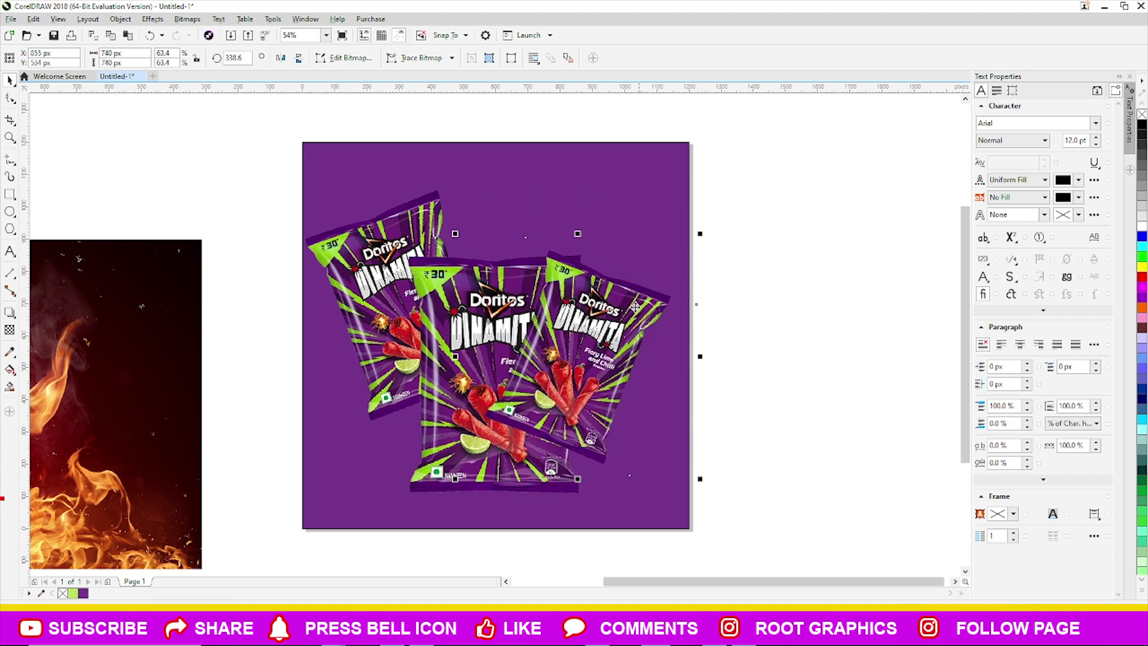
left_click_drag(462, 239, 623, 301)
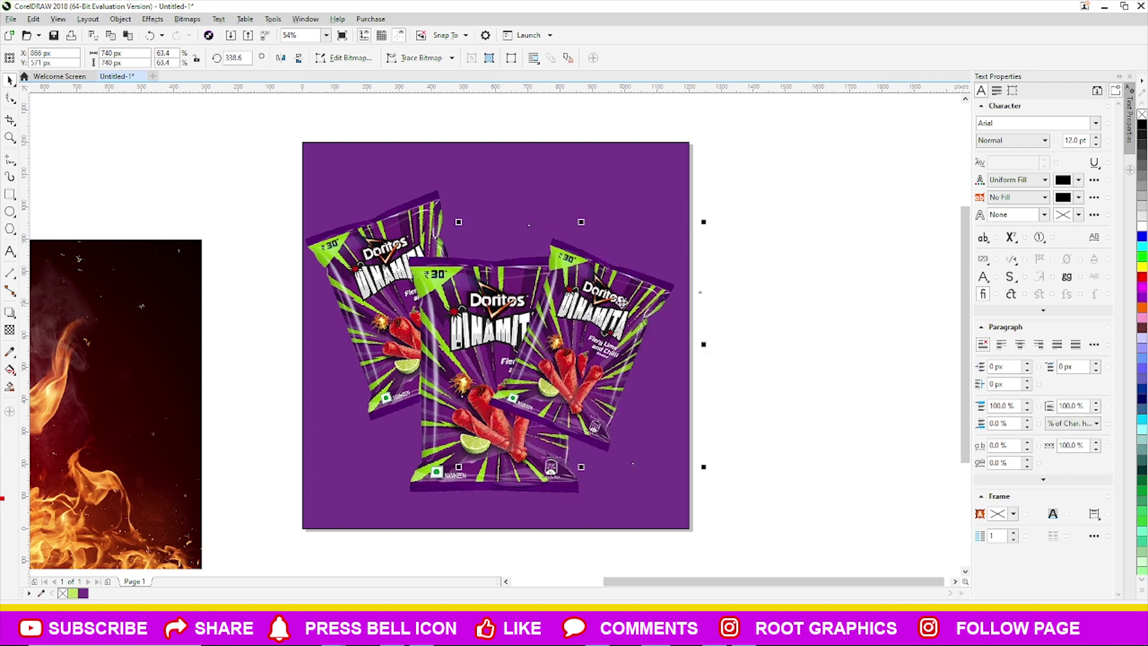
key("ctrl+Page_Down")
key("Right")
key("Right")
key("Right")
left_click(649, 308)
left_click_drag(714, 222, 712, 223)
key("Tab")
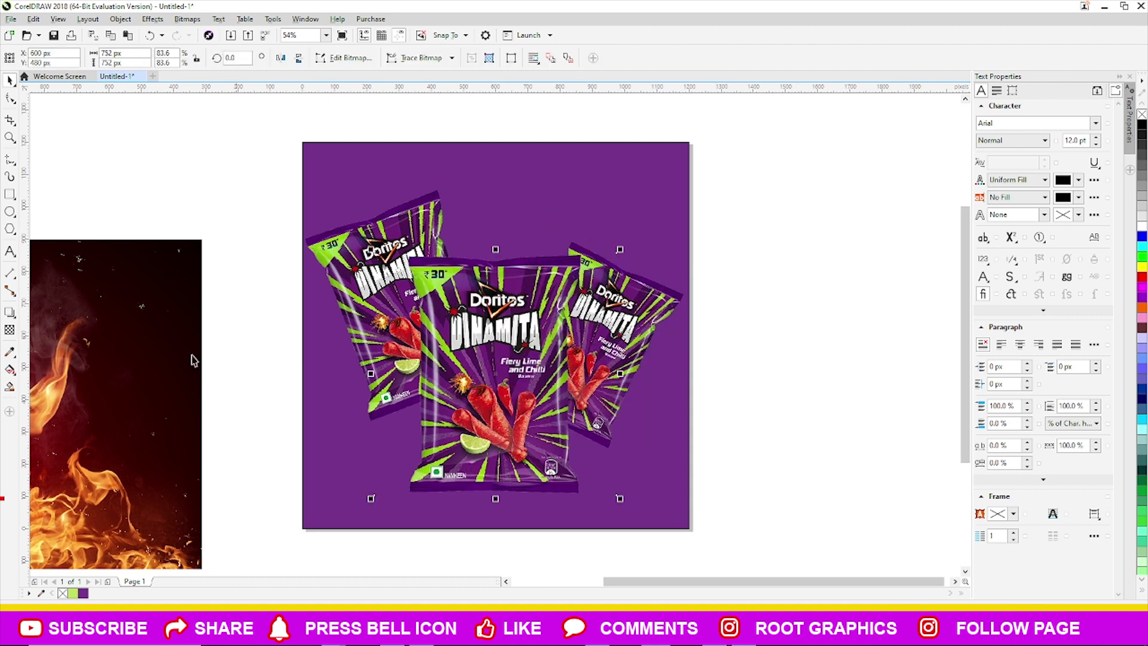
- Add a stronger drop shadow beneath the middle bag and fine-tune its starting position
left_click(9, 311)
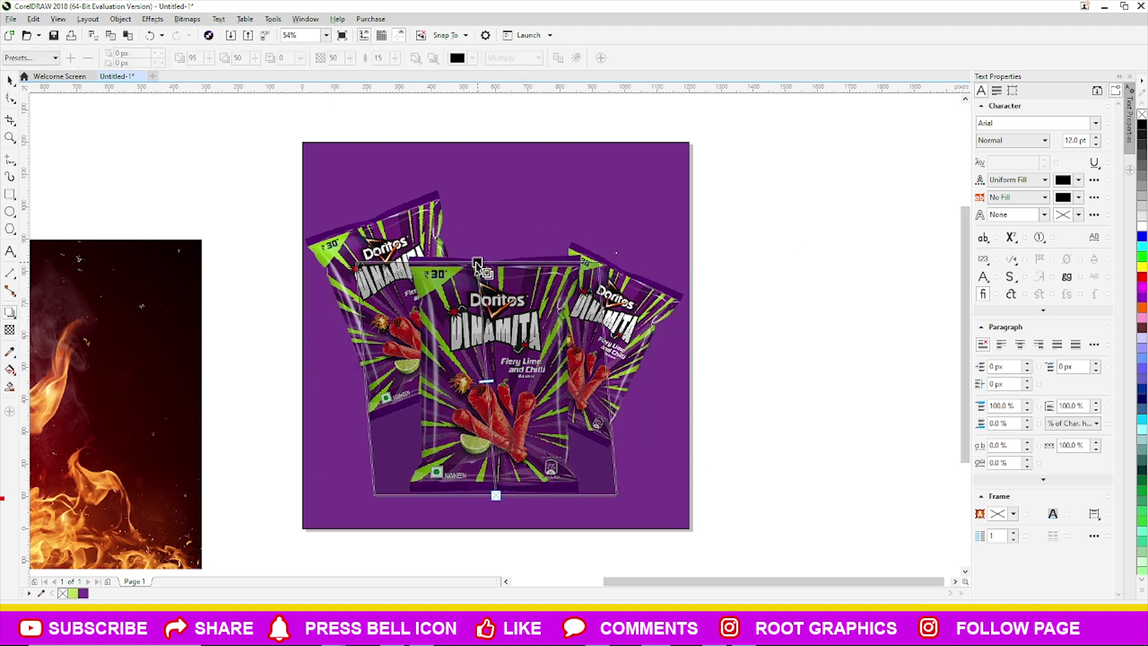
left_click_drag(475, 264, 495, 495)
left_click_drag(488, 381, 482, 340)
left_click_drag(475, 263, 464, 263)
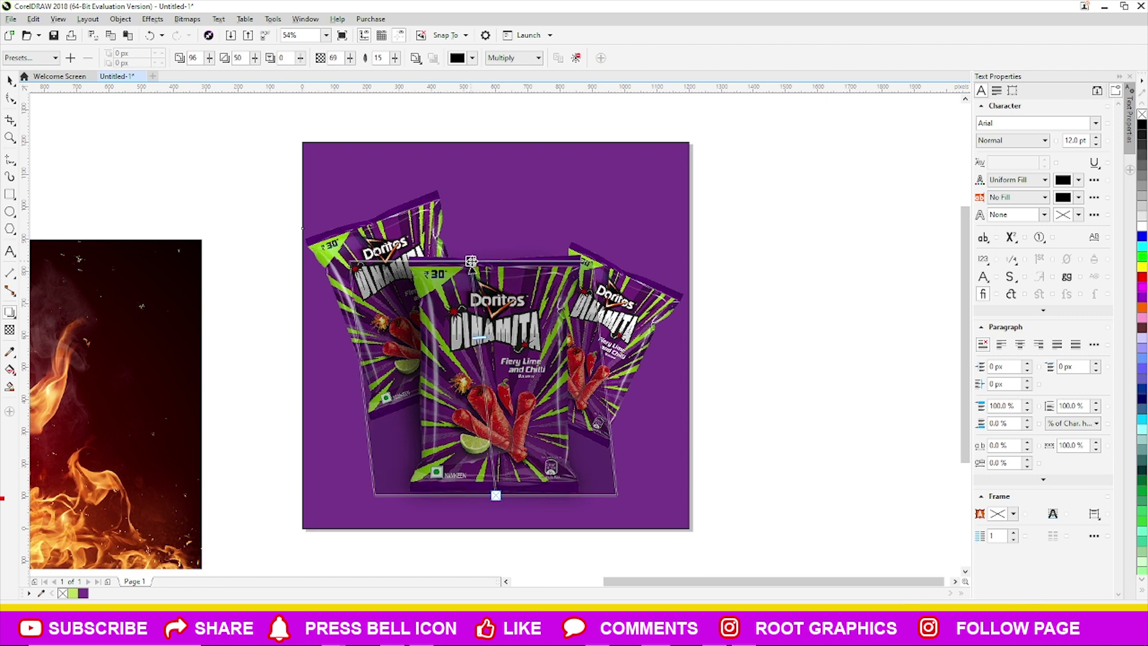
left_click_drag(465, 263, 471, 260)
key("space")
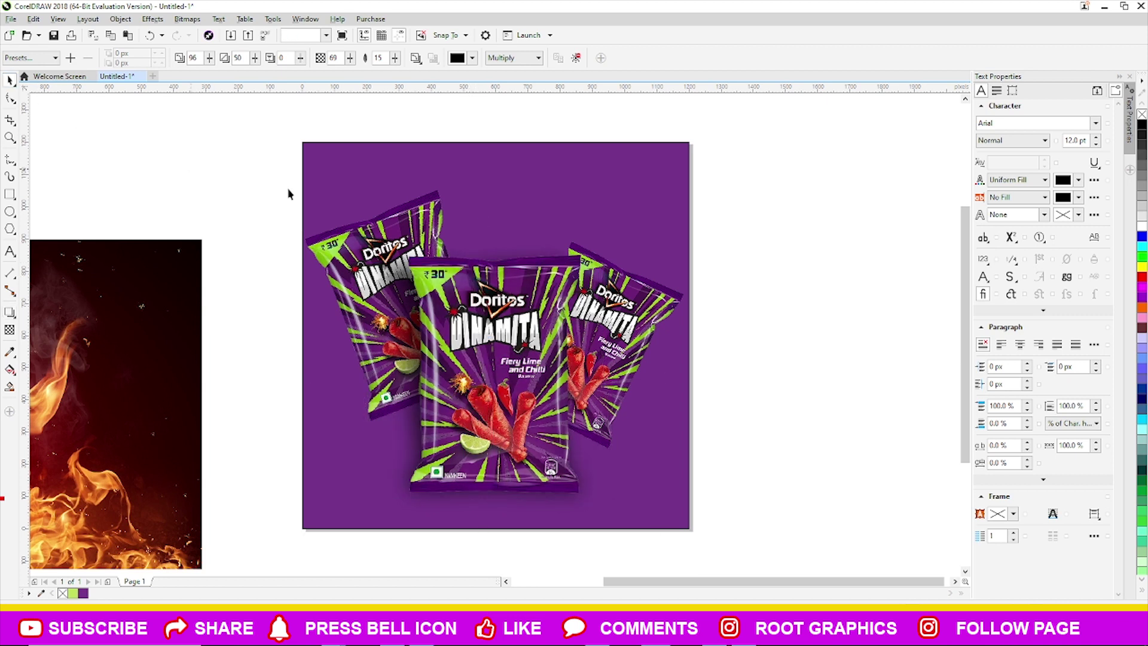
- Try a lime fill on the purple background, then undo it
left_click(679, 479)
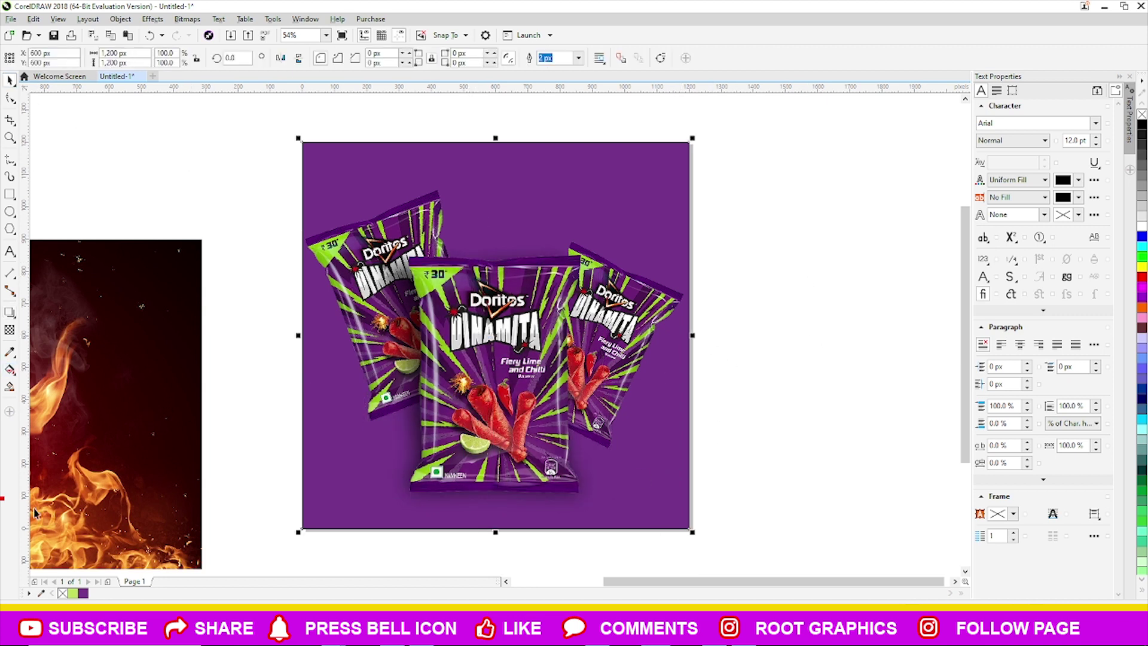
left_click(72, 593)
key("ctrl+z")
left_click(772, 336)
left_click(541, 372)
- Select the three chip bags and move them higher up the page
left_click(606, 281)
left_click(558, 355)
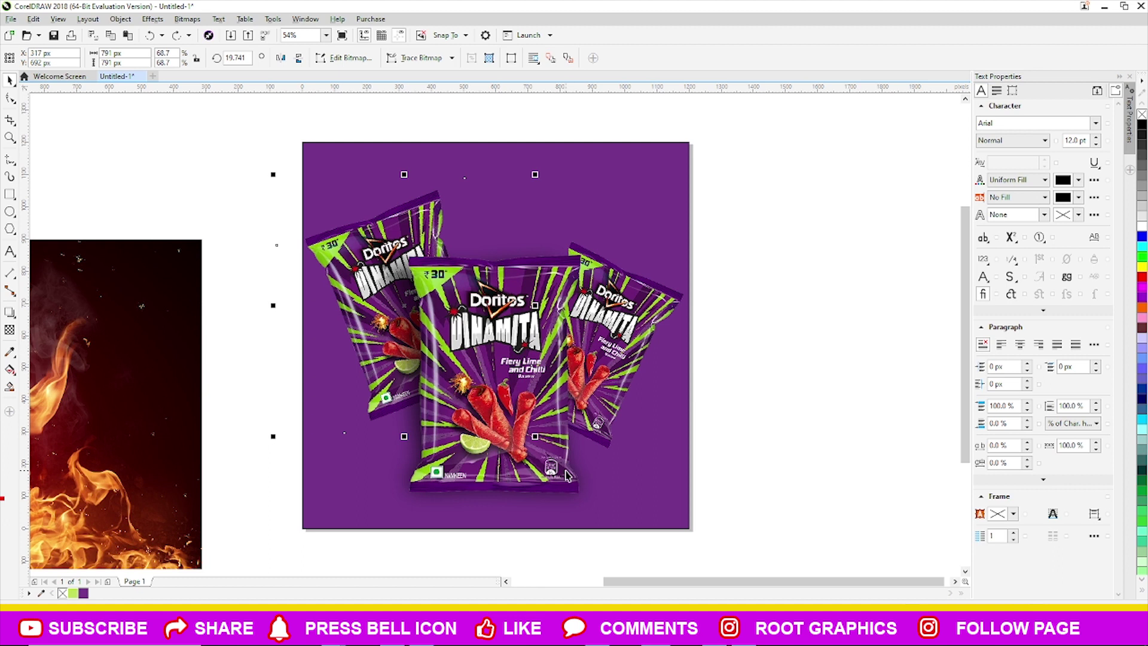
left_click(660, 297)
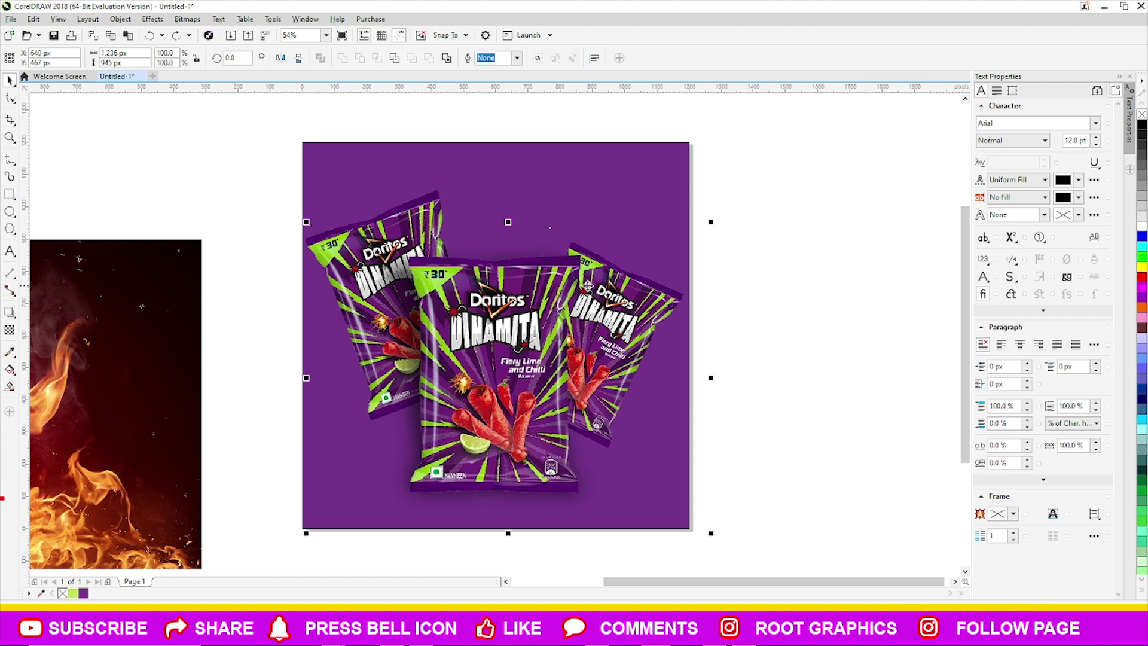
left_click_drag(586, 292, 588, 282)
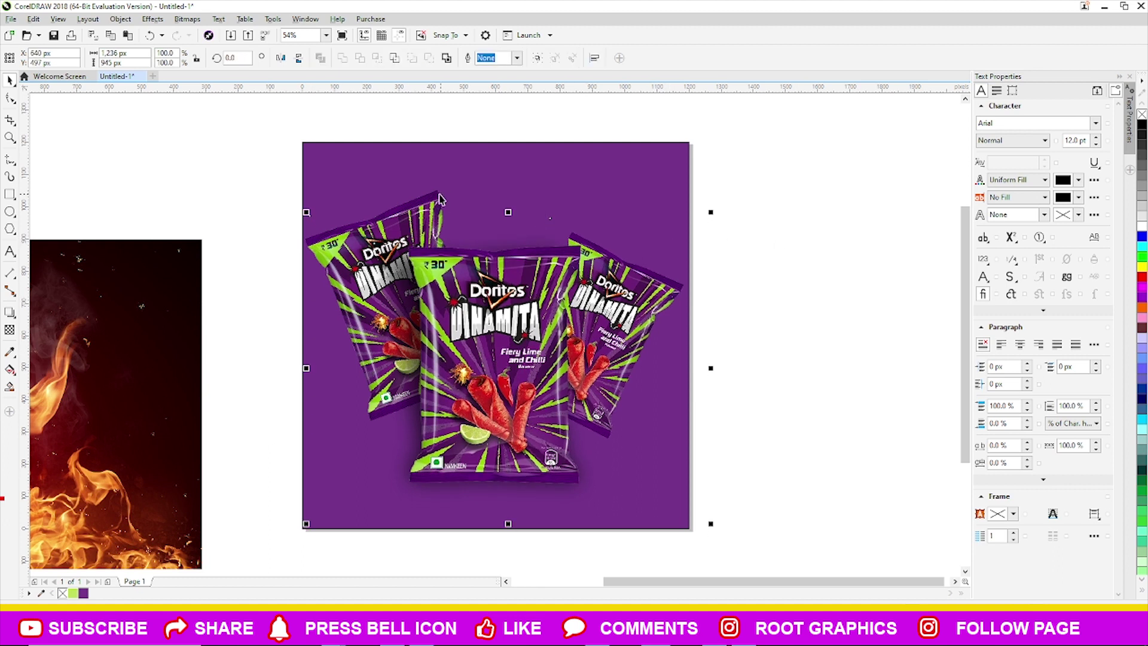
left_click_drag(597, 215, 619, 196)
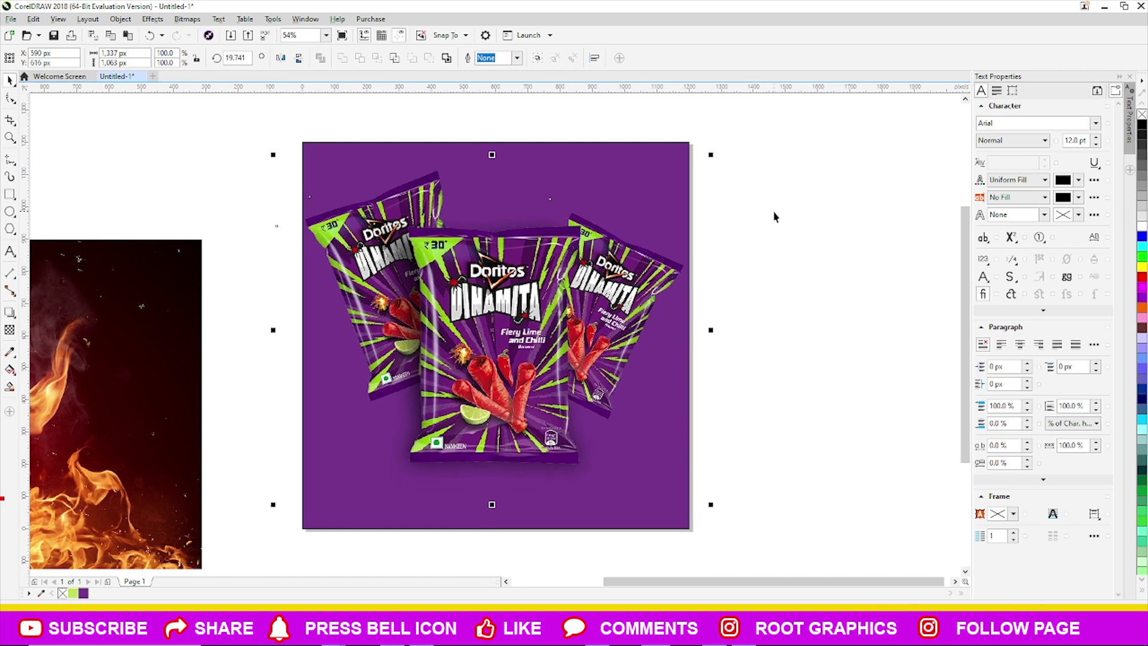
left_click(849, 297)
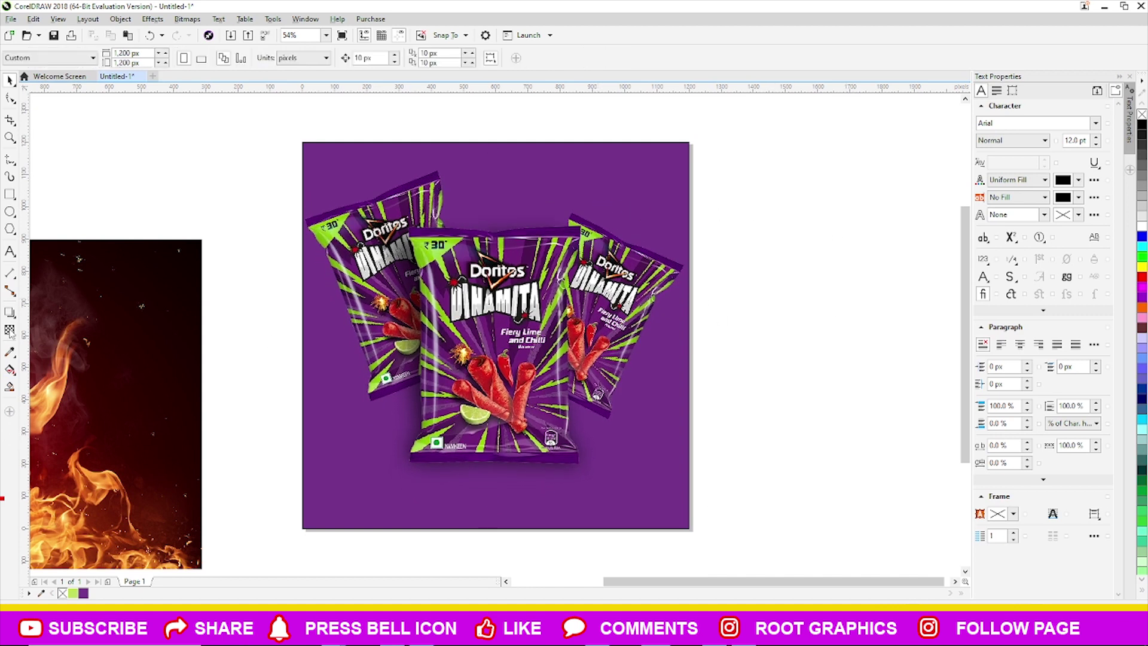
- Draw a tall lime-green rectangle over the page's right side
left_click(9, 194)
left_click_drag(408, 144, 688, 525)
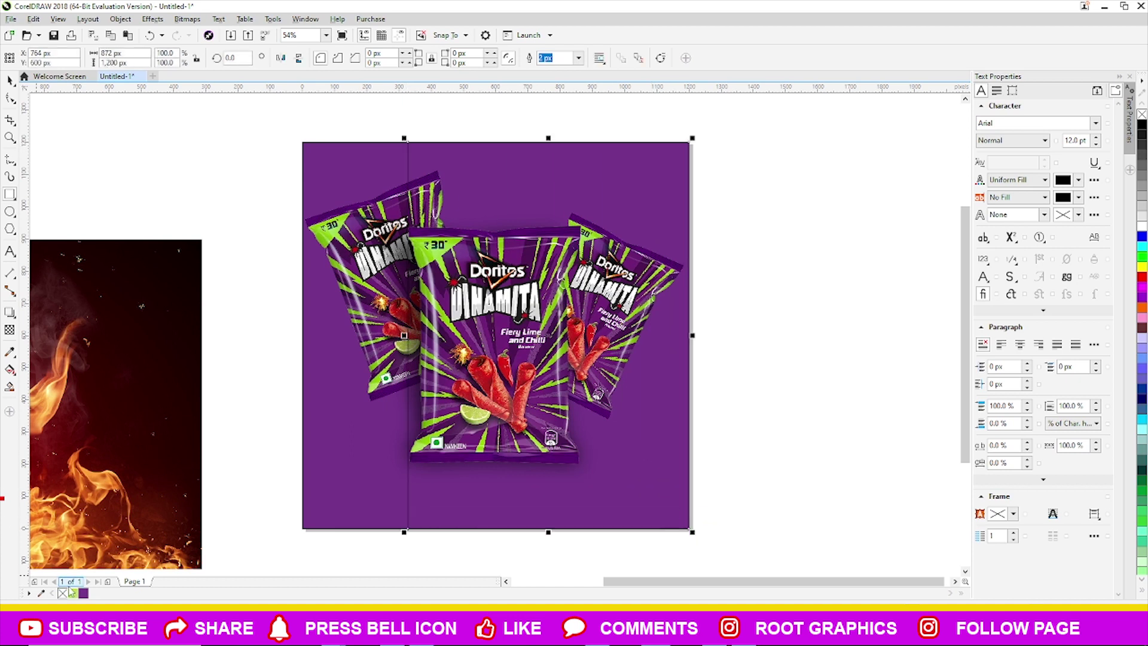
left_click(72, 594)
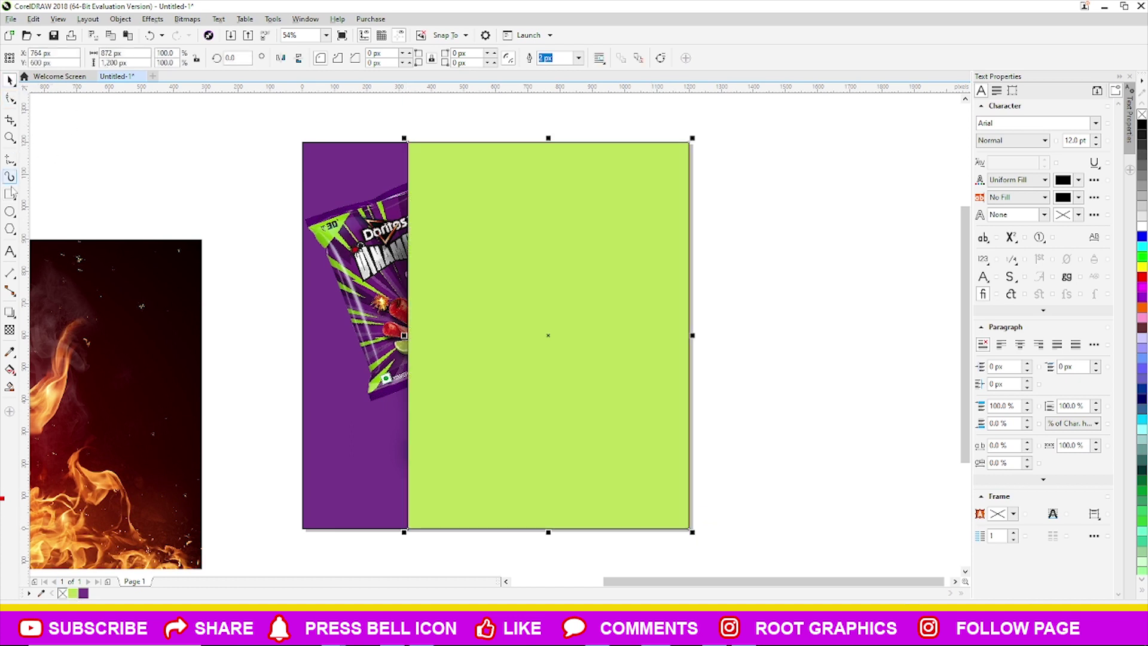
- Convert the lime rectangle to curves and drag its corners into a diagonal triangle
key("F10")
right_click(517, 276)
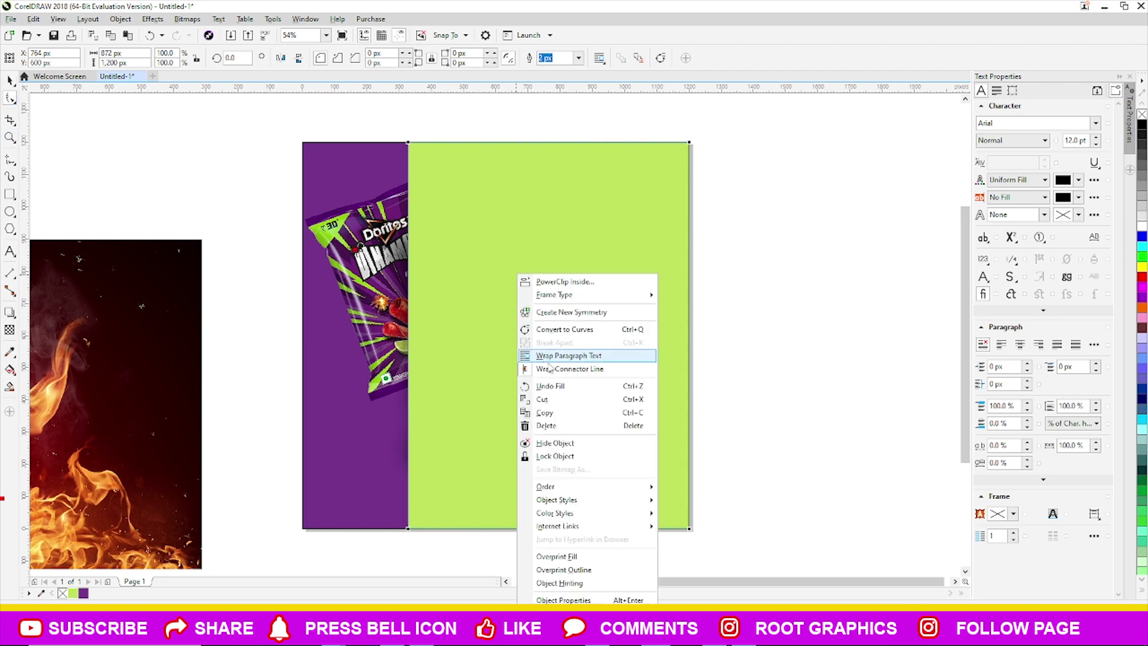
left_click(528, 335)
left_click_drag(408, 143, 577, 156)
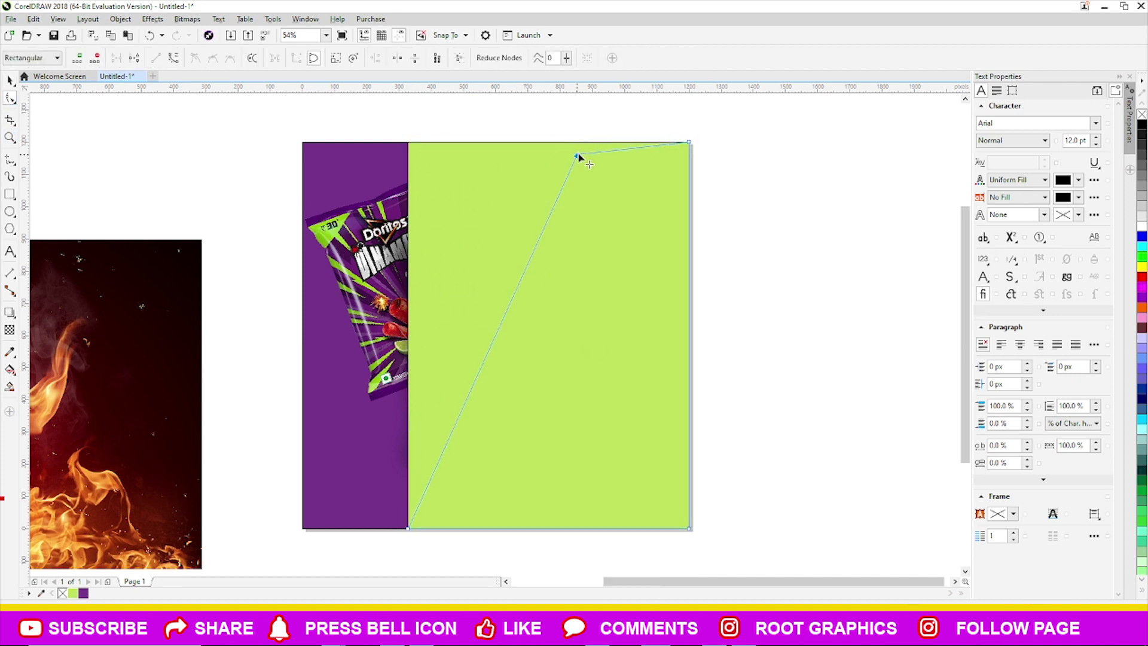
left_click_drag(409, 528, 303, 528)
- Send the lime triangle behind the chip bags and shift its bottom-left point right
left_click(11, 79)
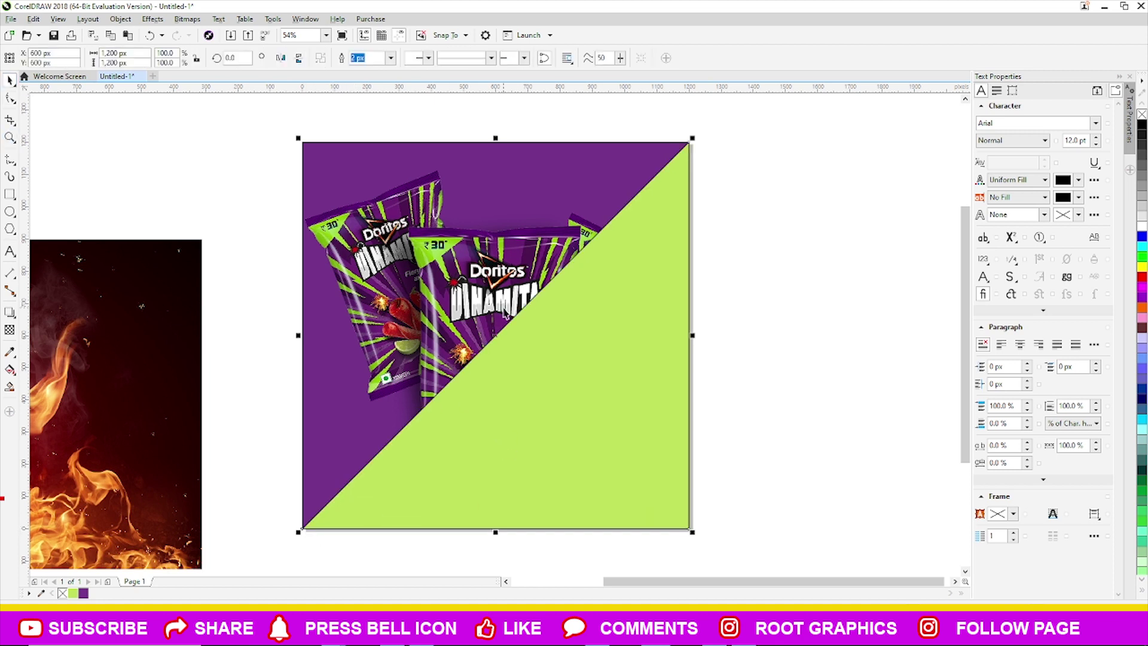
key("ctrl+Page_Down")
key("ctrl+Page_Down")
key("ctrl+Page_Up")
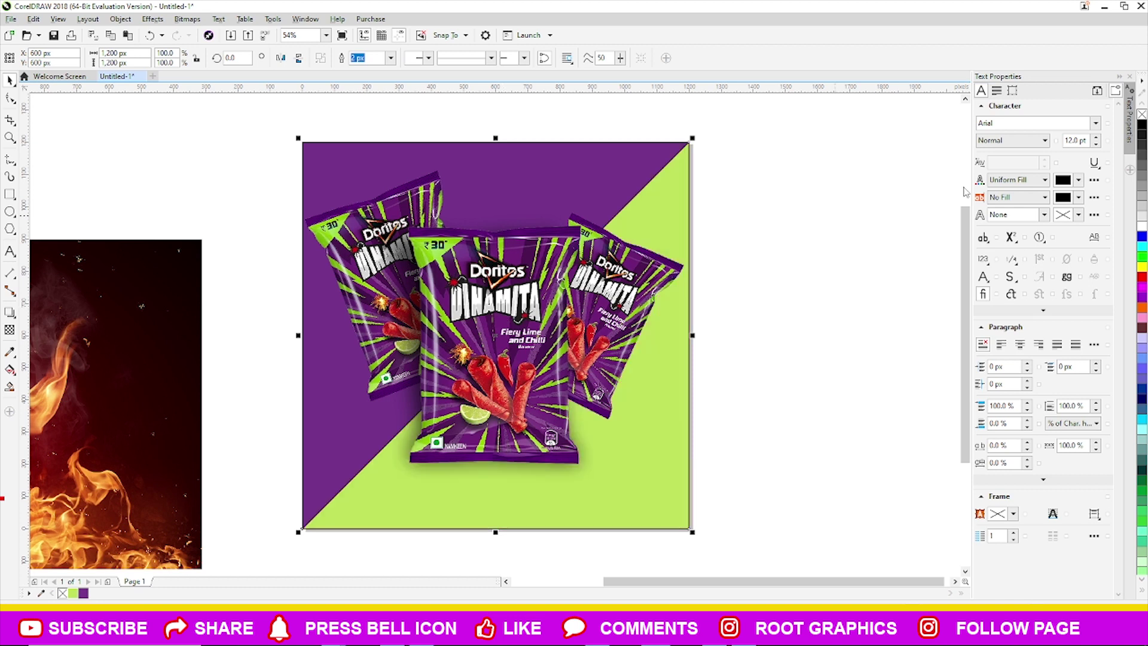
key("F10")
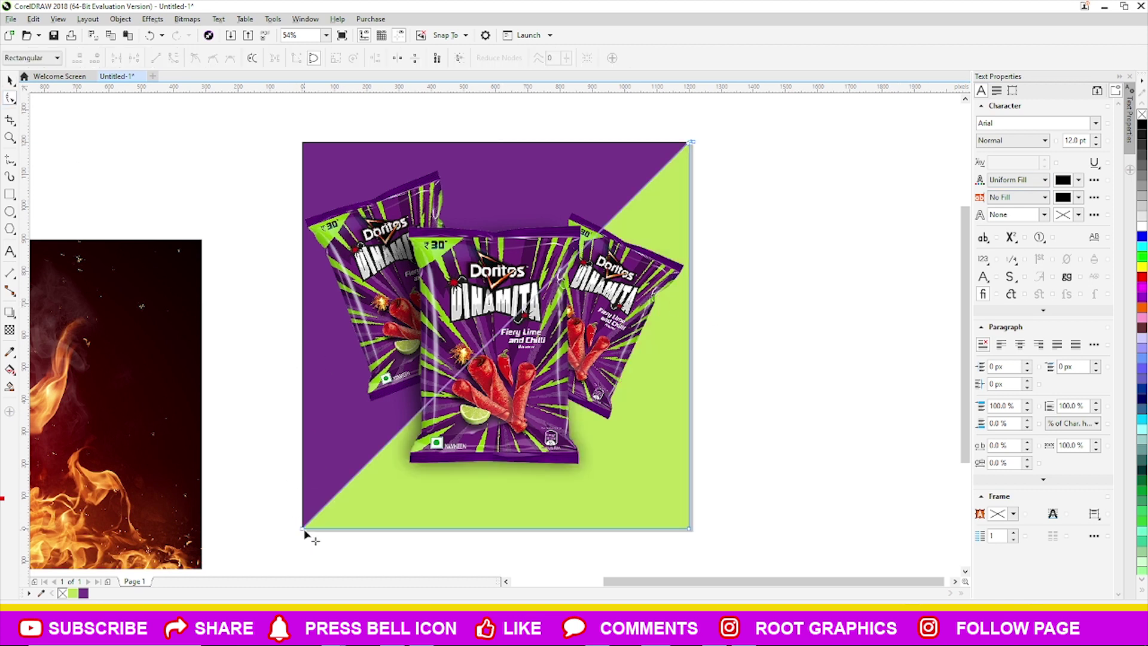
left_click_drag(304, 530, 374, 529)
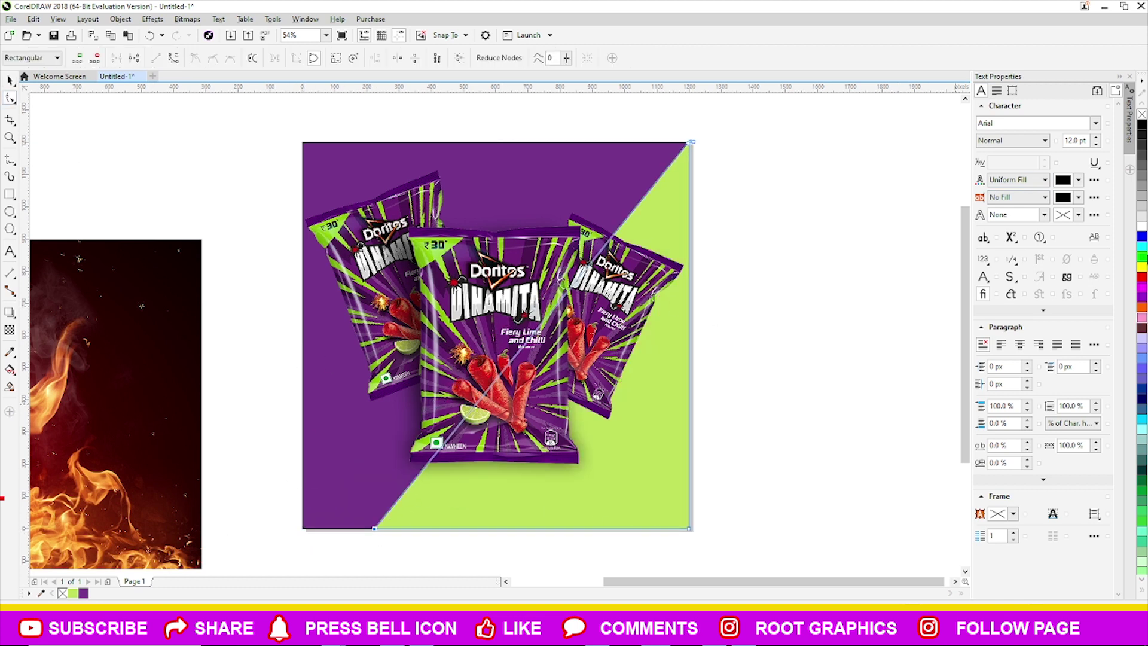
left_click(10, 79)
key("Escape")
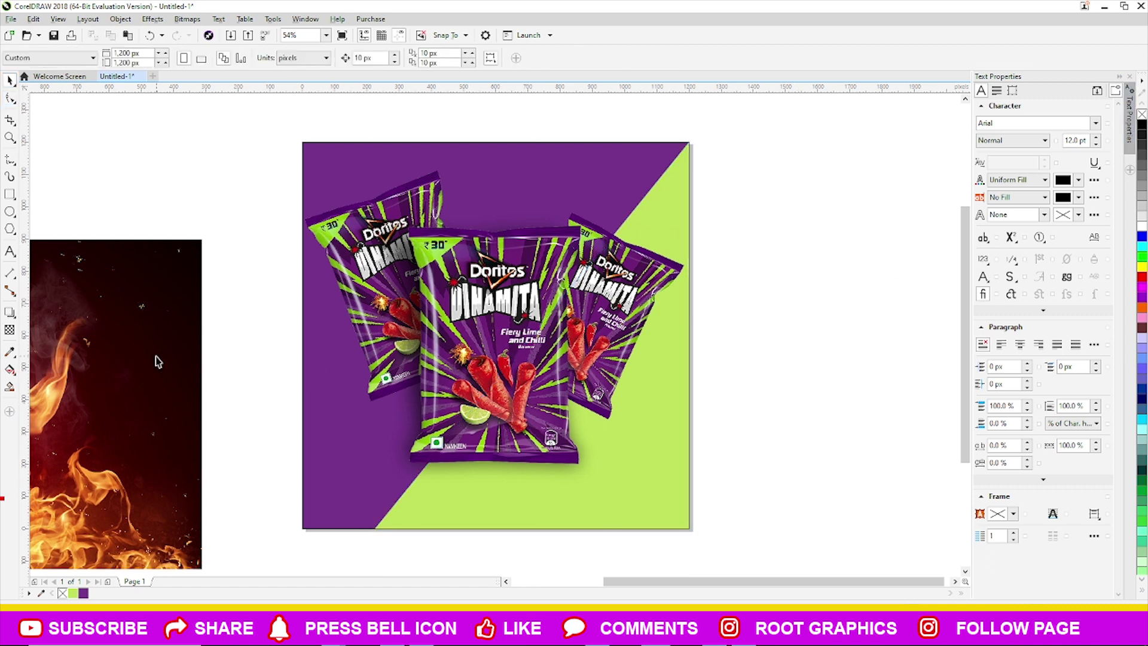
- Place the fire photo on the page at about half size in the bottom-left corner
left_click_drag(157, 362, 605, 329)
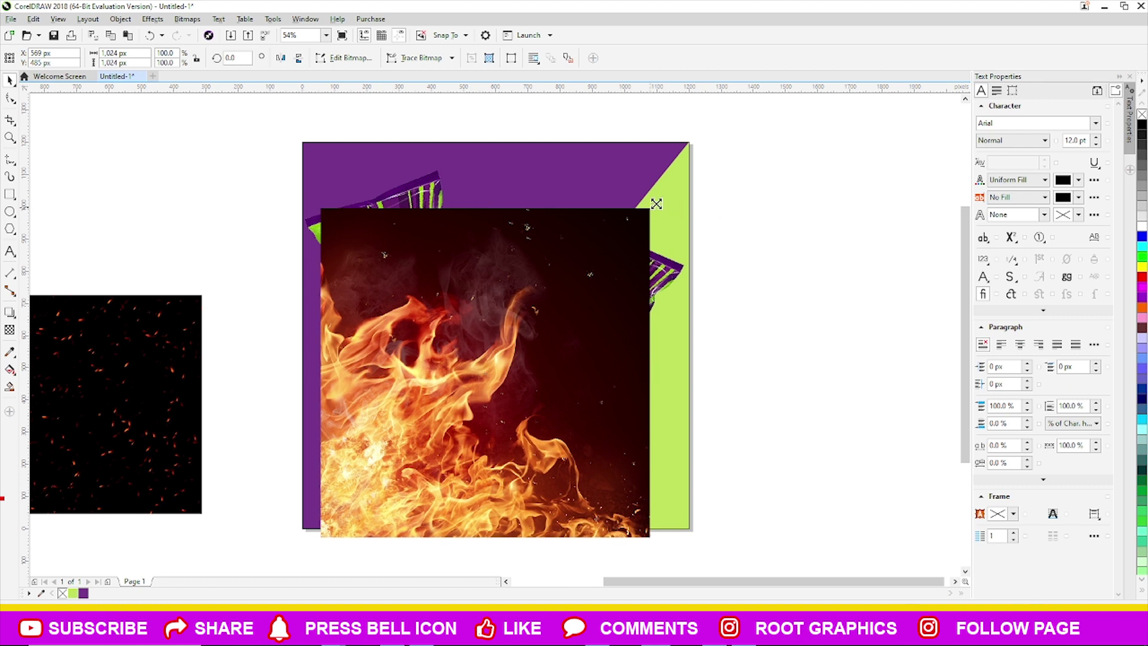
left_click_drag(656, 204, 568, 288)
left_click_drag(521, 379, 424, 443)
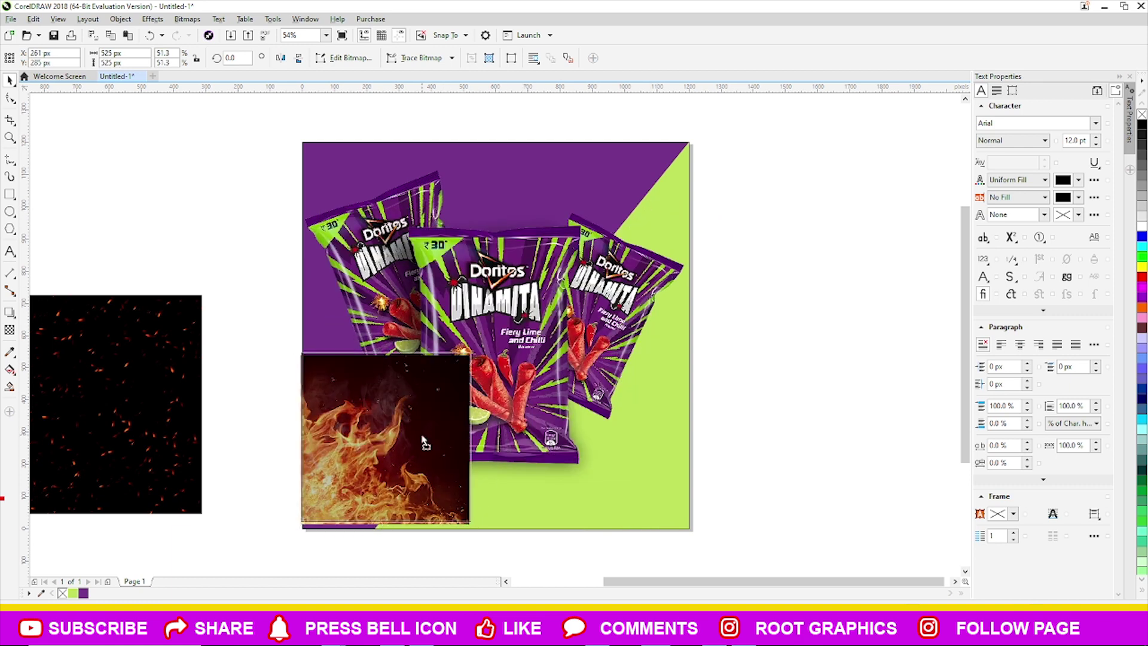
left_click_drag(473, 351, 486, 343)
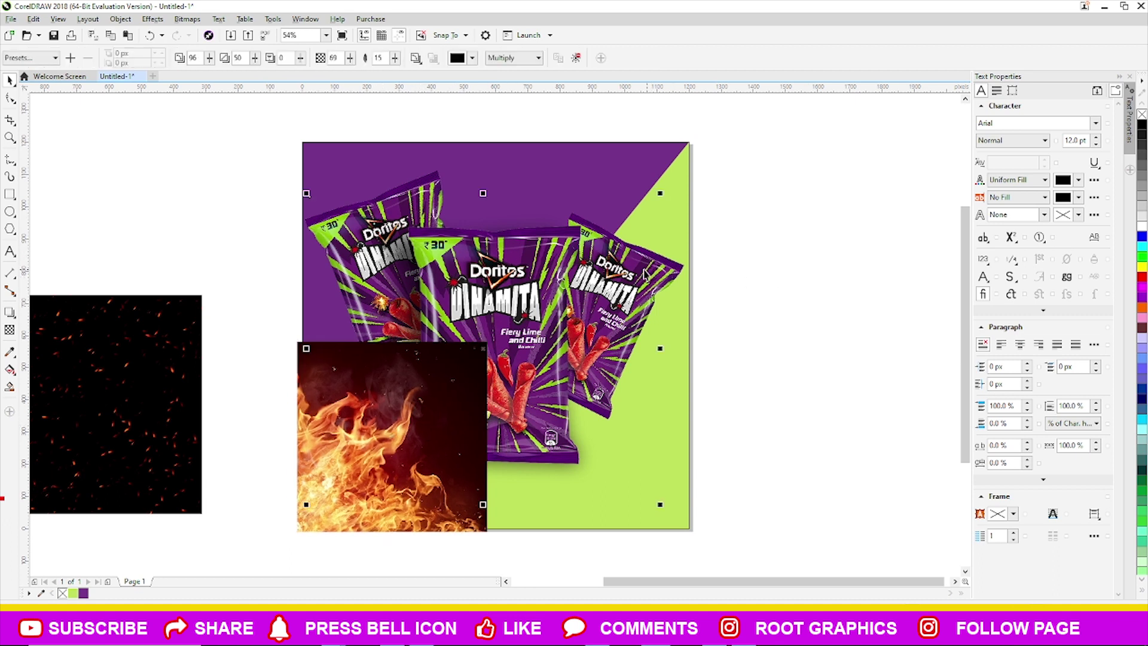
- Shrink the chip bag group slightly and shift the fire photo into the bottom-left corner
key("Down")
key("ctrl+z")
left_click(436, 178)
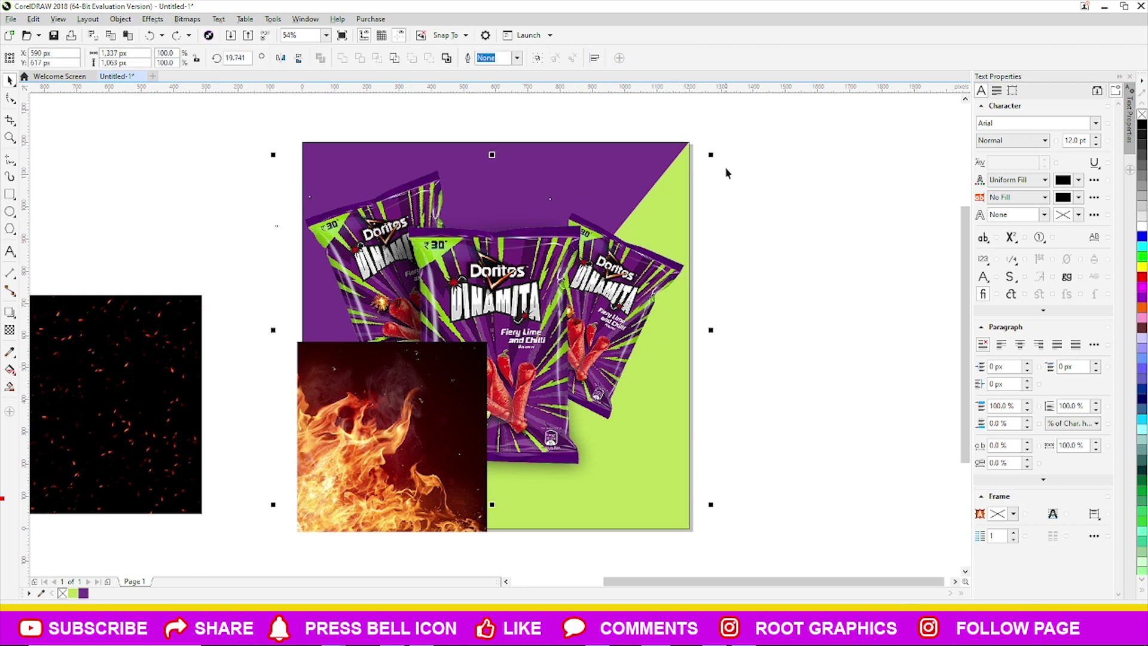
left_click_drag(713, 151, 705, 172)
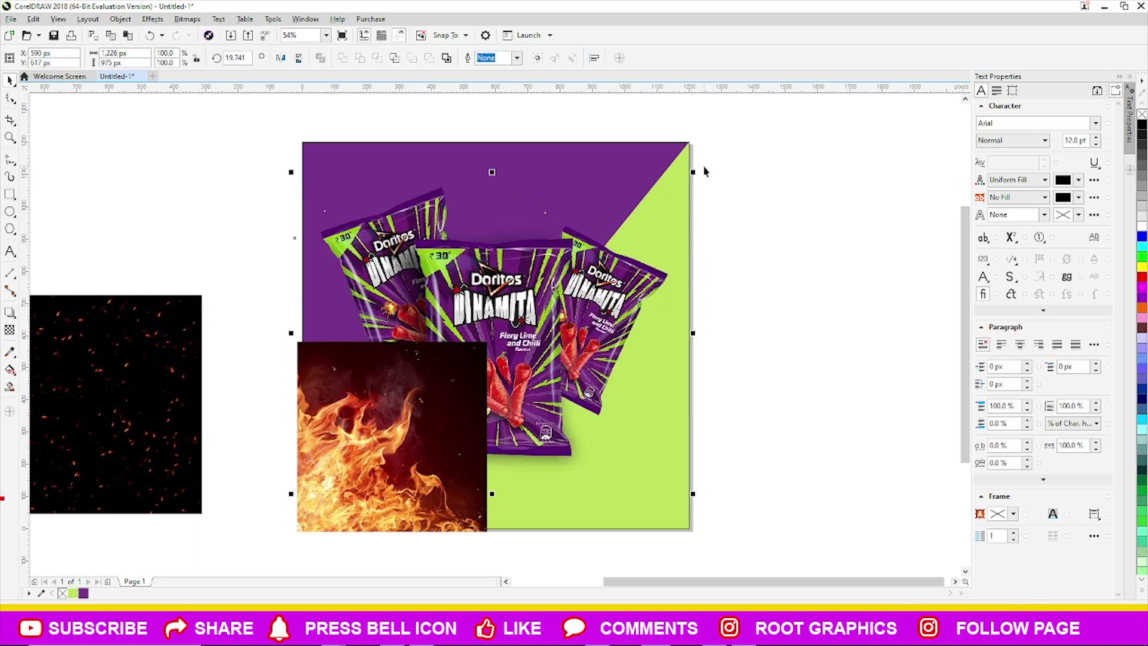
left_click(455, 406)
mouse_move(395, 402)
left_mouse_down()
mouse_move(403, 394)
mouse_move(402, 409)
left_mouse_up()
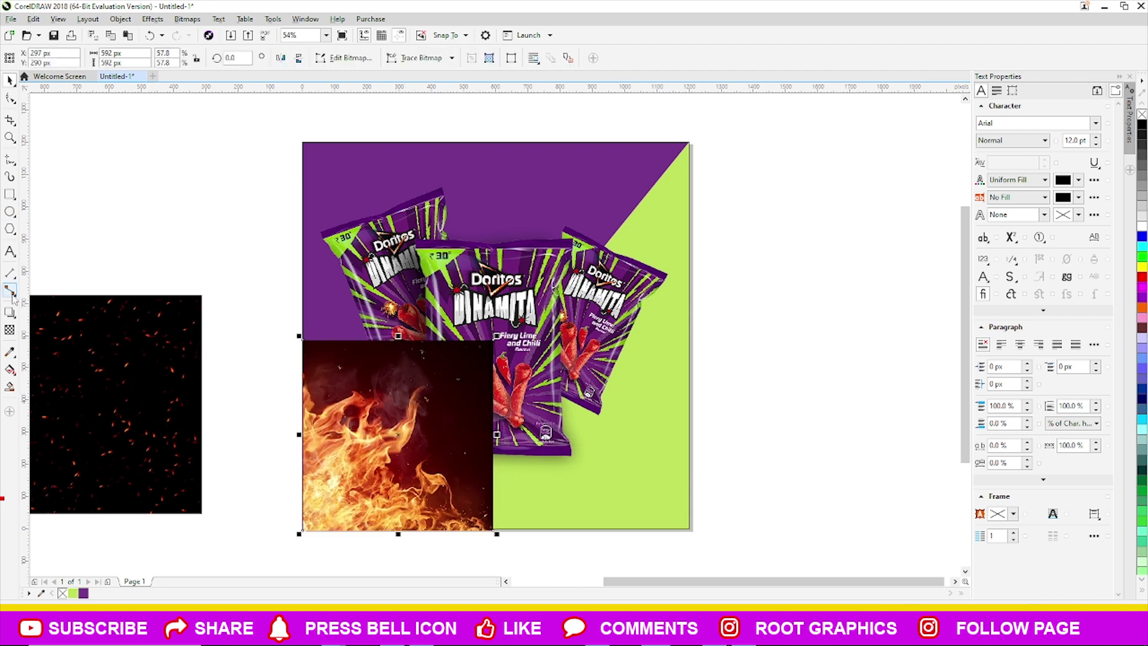
left_click(10, 329)
- Try Subtract, Saturation, Screen, Soft Light and Color Burn merge modes on the fire, settling on If Lighter
left_click(138, 57)
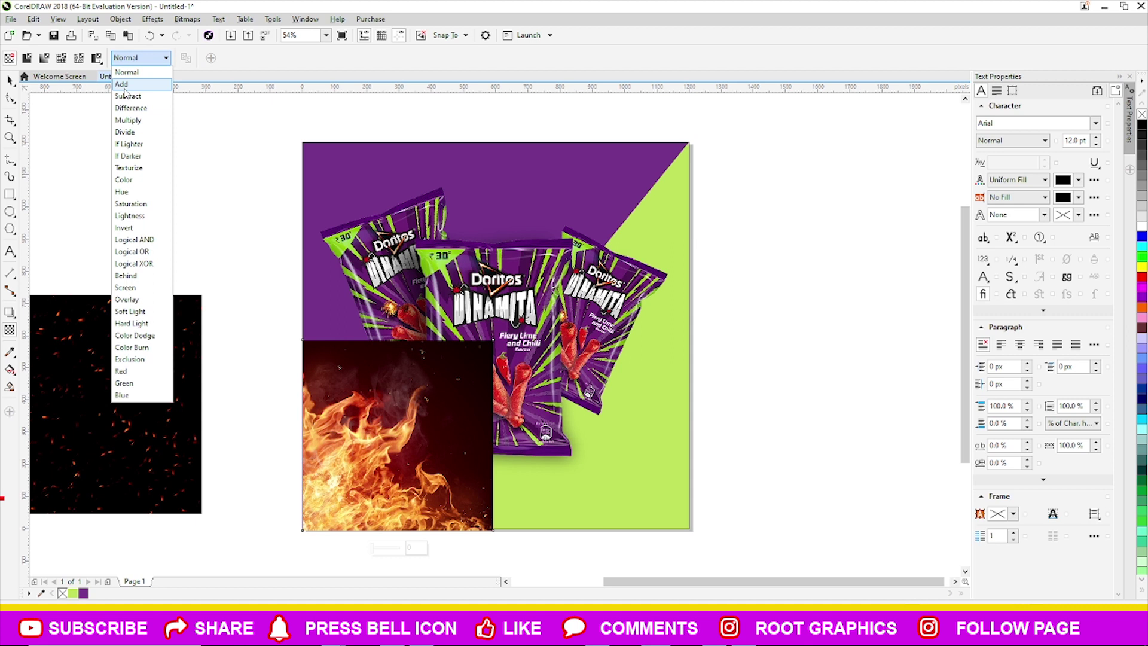
left_click(127, 96)
left_click(139, 58)
left_click(134, 146)
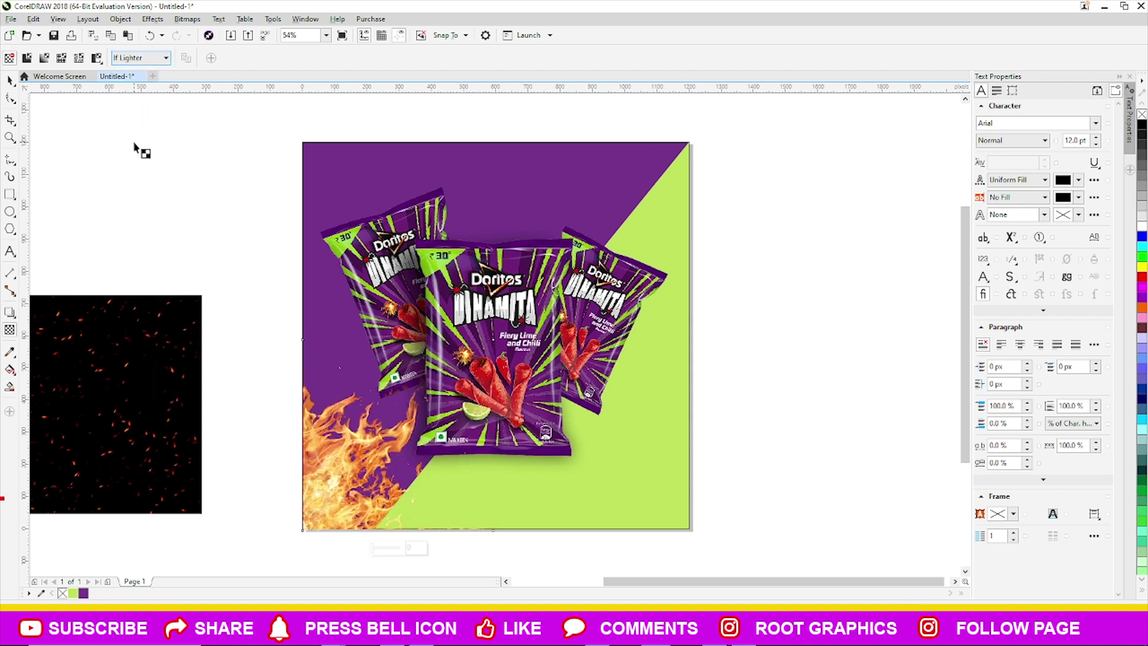
left_click(134, 60)
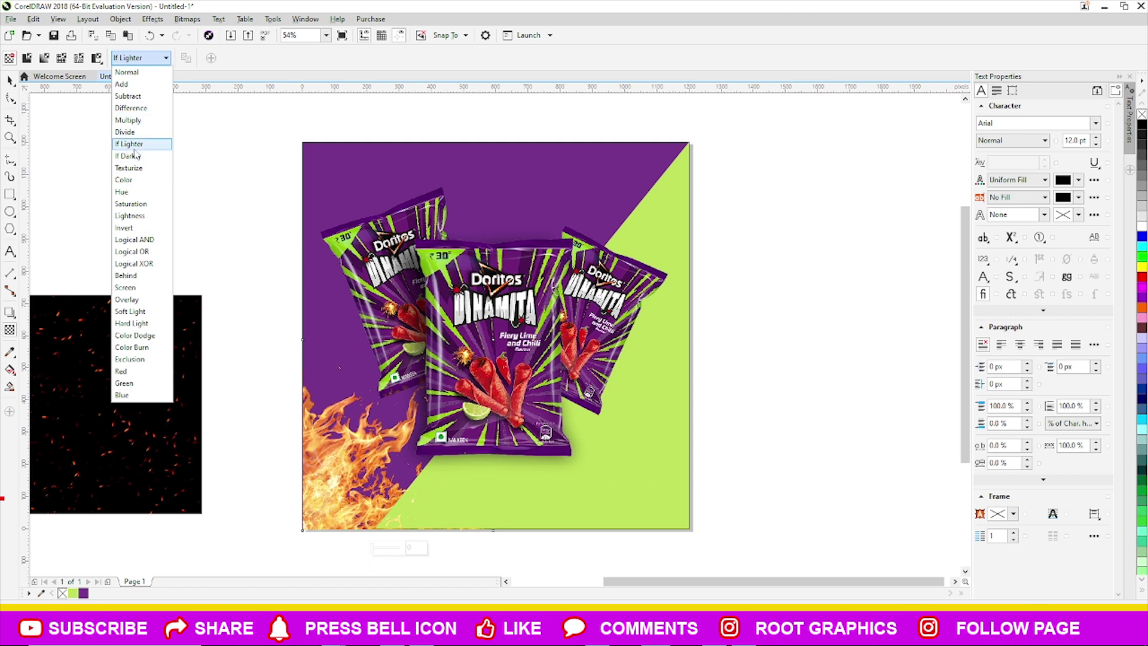
left_click(135, 204)
left_click(139, 57)
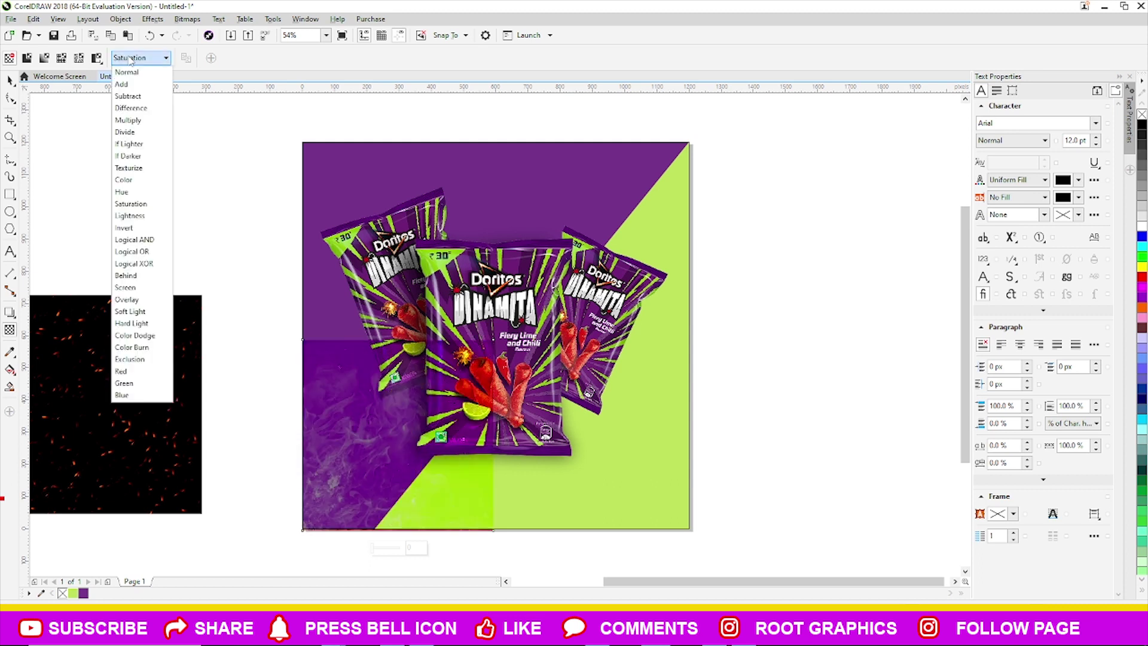
left_click(120, 286)
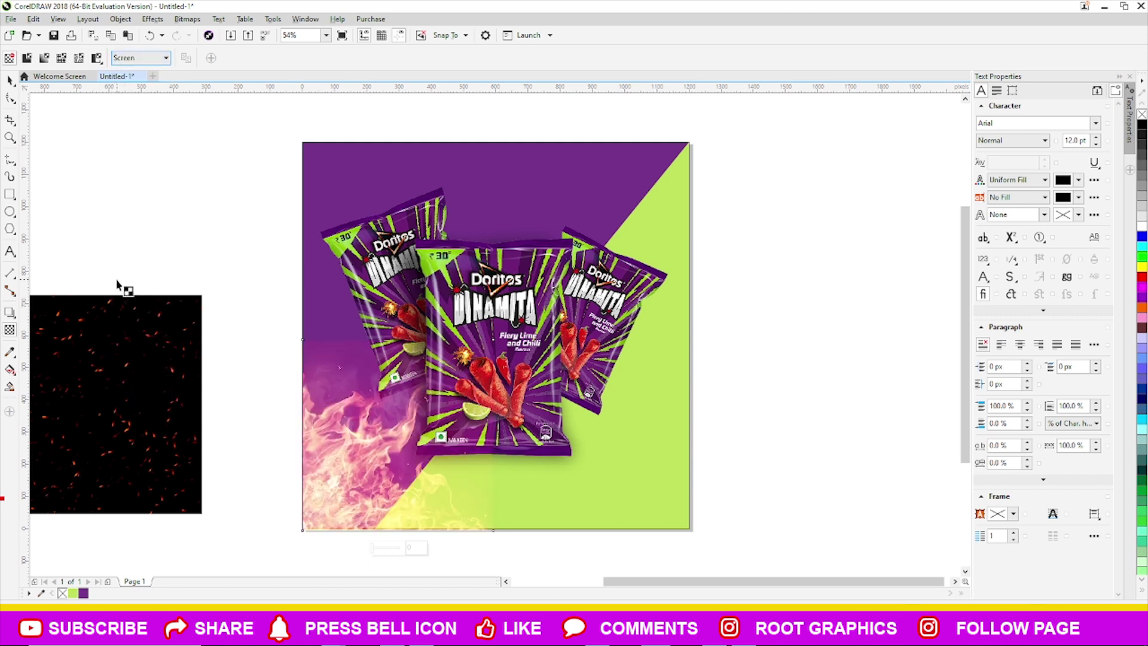
left_click(139, 60)
left_click(131, 312)
left_click(130, 59)
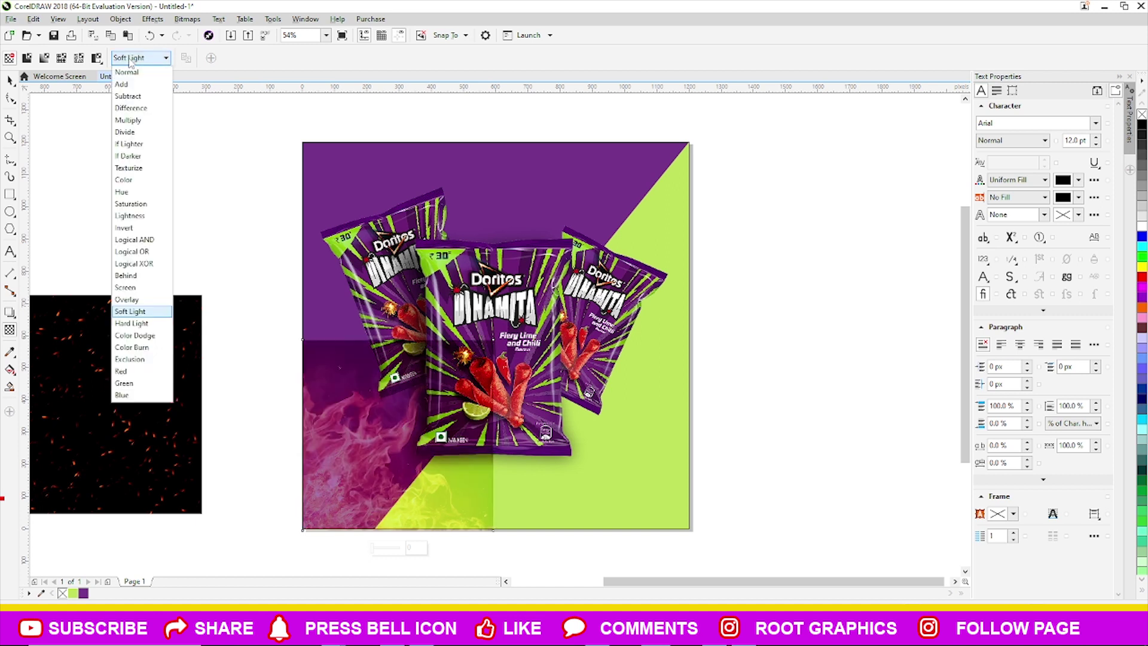
left_click(131, 347)
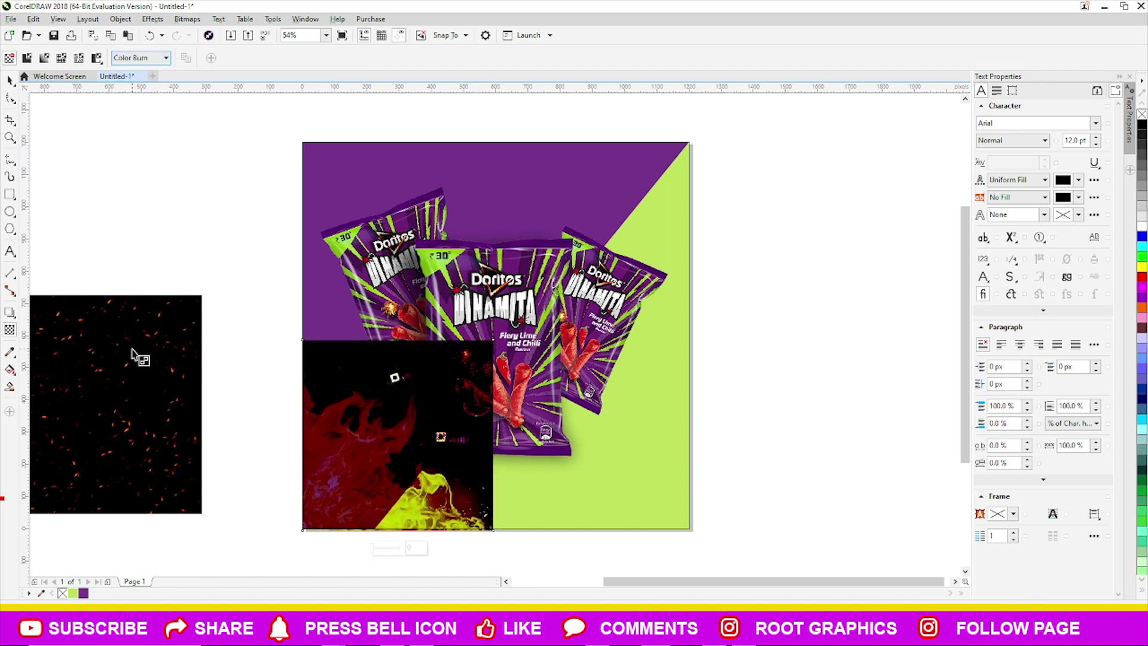
left_click(146, 59)
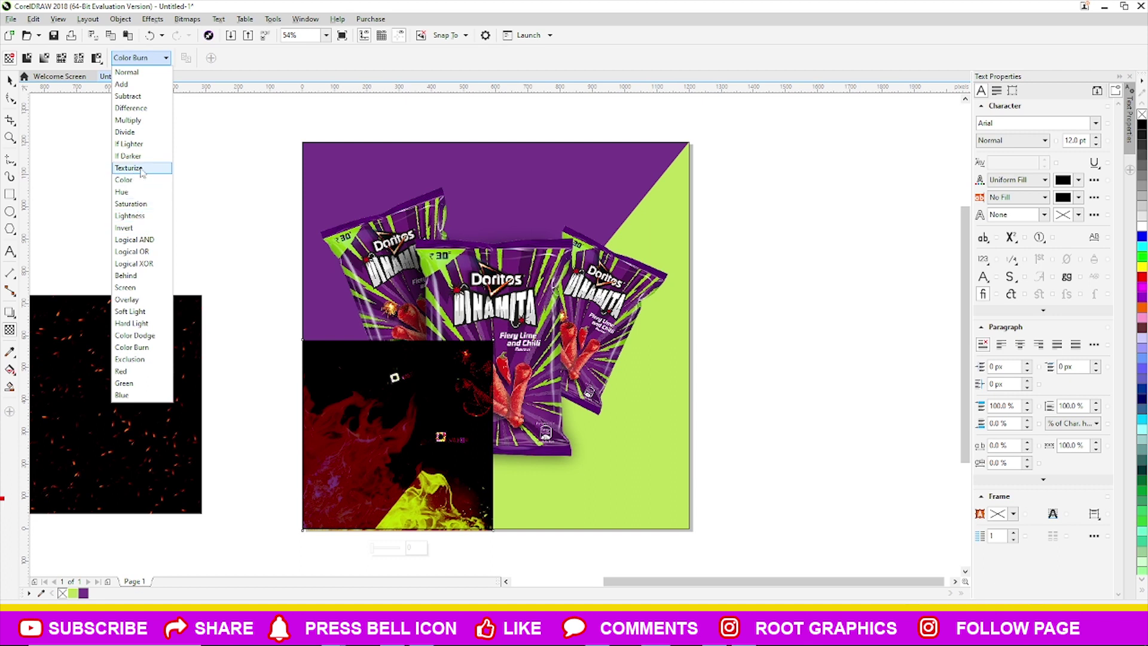
left_click(144, 149)
key("space")
- Enlarge the left fire photo to a slightly bigger size
left_click_drag(498, 338, 523, 311)
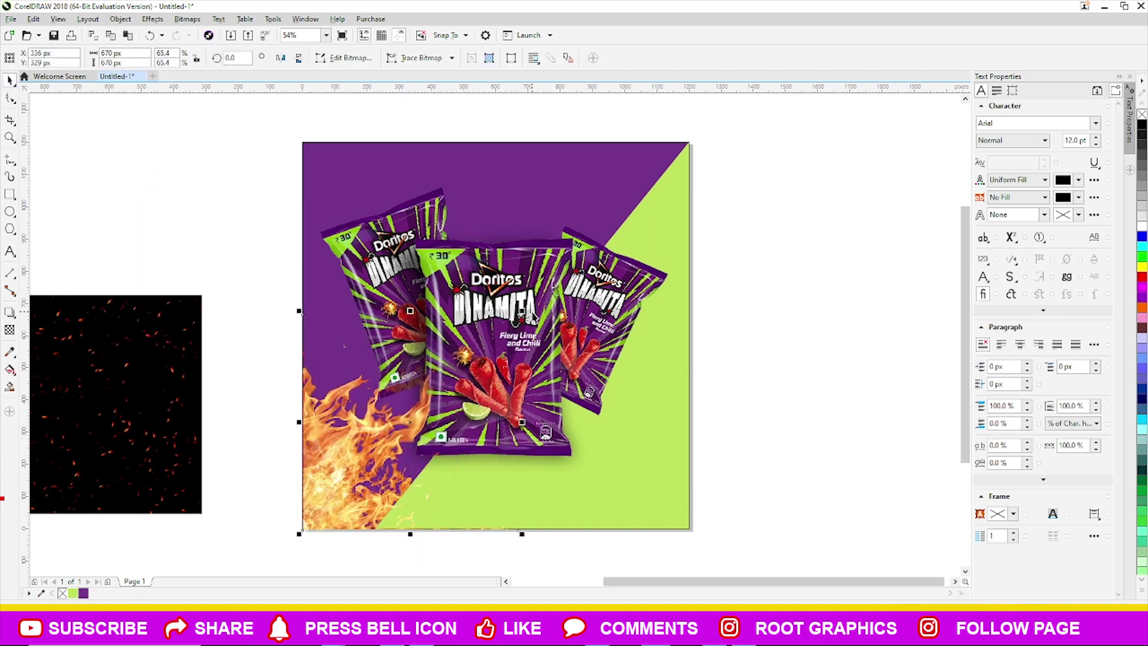
mouse_move(522, 312)
left_mouse_down()
mouse_move(556, 280)
mouse_move(537, 291)
left_mouse_up()
key("ctrl+z")
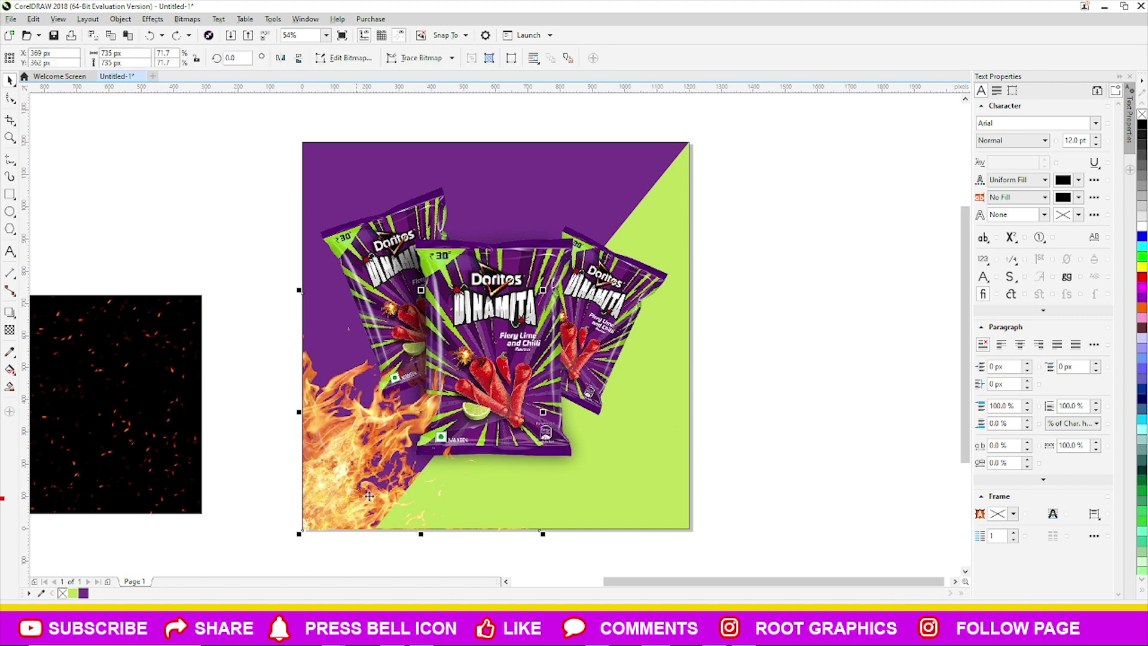
left_click_drag(543, 291, 533, 300)
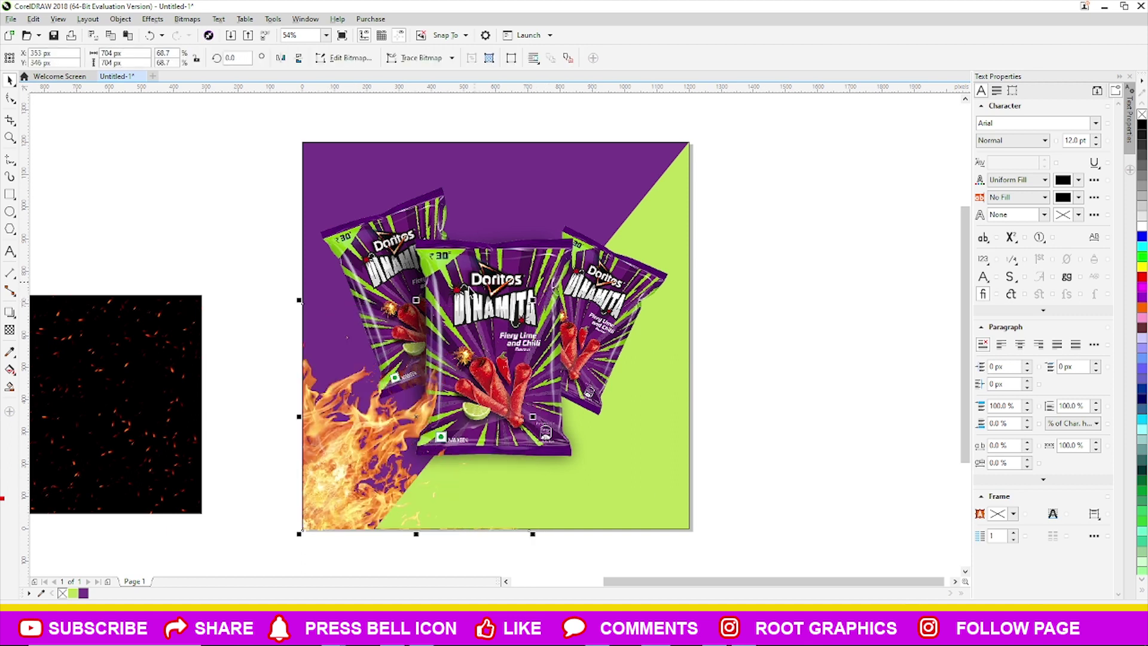
- Create a mirrored copy of the fire and nudge it into the bottom-right corner
left_click_drag(302, 415, 613, 418)
key("Left")
key("Left")
key("Left")
key("Left")
key("Left")
key("Left")
key("Left")
key("Left")
key("Right")
key("Right")
key("Right")
key("Right")
key("Right")
key("Right")
key("Right")
key("Right")
key("Right")
key("Right")
key("Right")
key("Right")
key("Left")
key("Left")
key("Left")
key("Left")
key("Left")
key("Left")
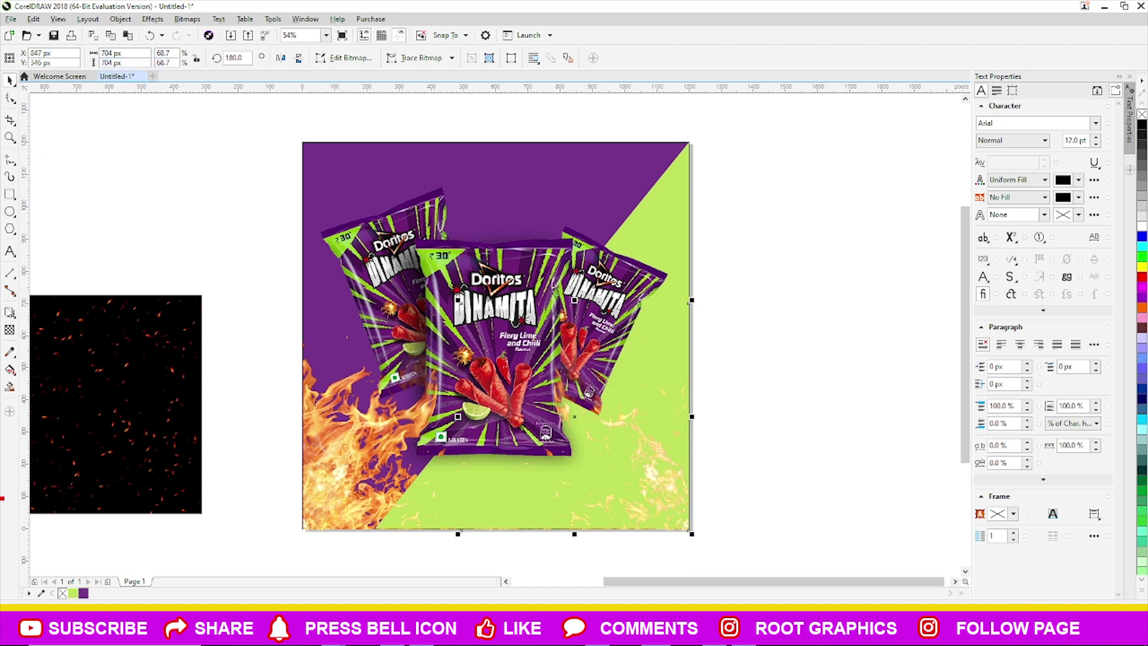
- Try Subtract, Divide, Texturize, Color, Lightness, Invert and Logical AND merge modes on the right fire, reaching Screen
left_click(9, 329)
left_click(150, 57)
left_click(149, 105)
left_click(153, 57)
left_click(143, 127)
left_click(152, 57)
left_click(138, 141)
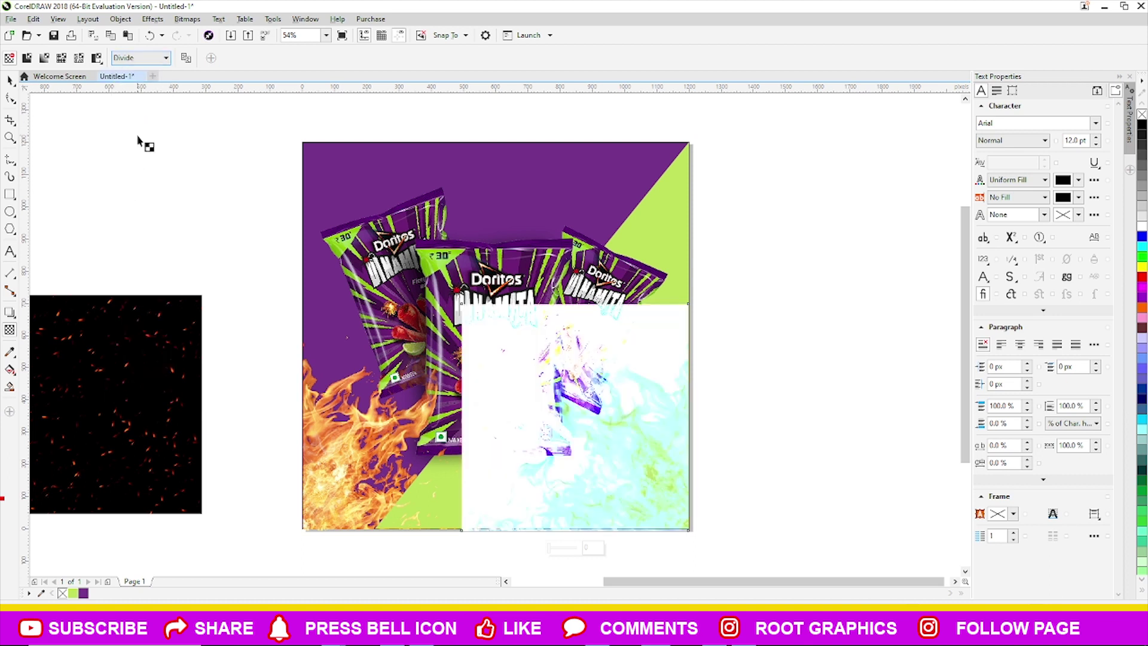
left_click(153, 58)
left_click(129, 167)
left_click(153, 58)
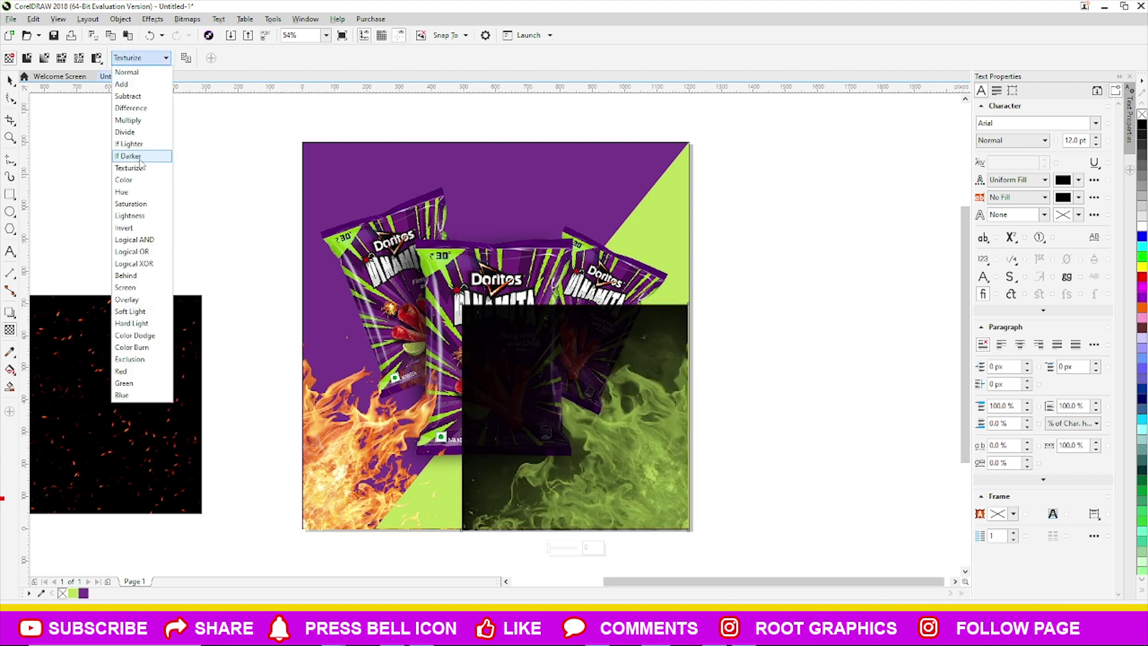
left_click(138, 179)
left_click(152, 57)
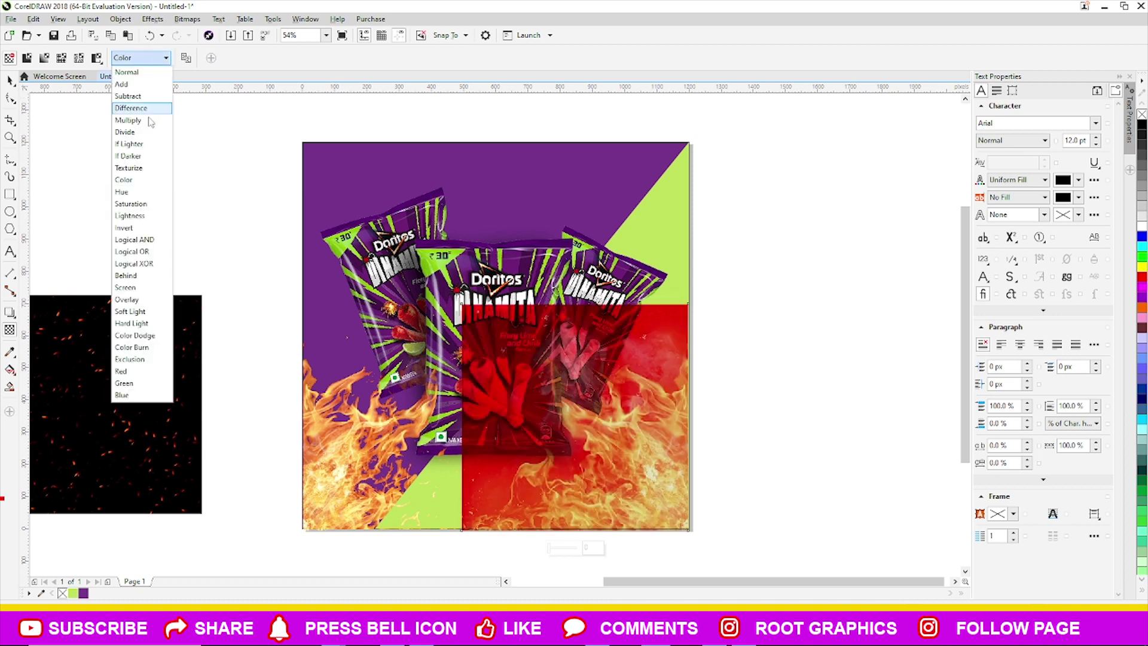
left_click(133, 219)
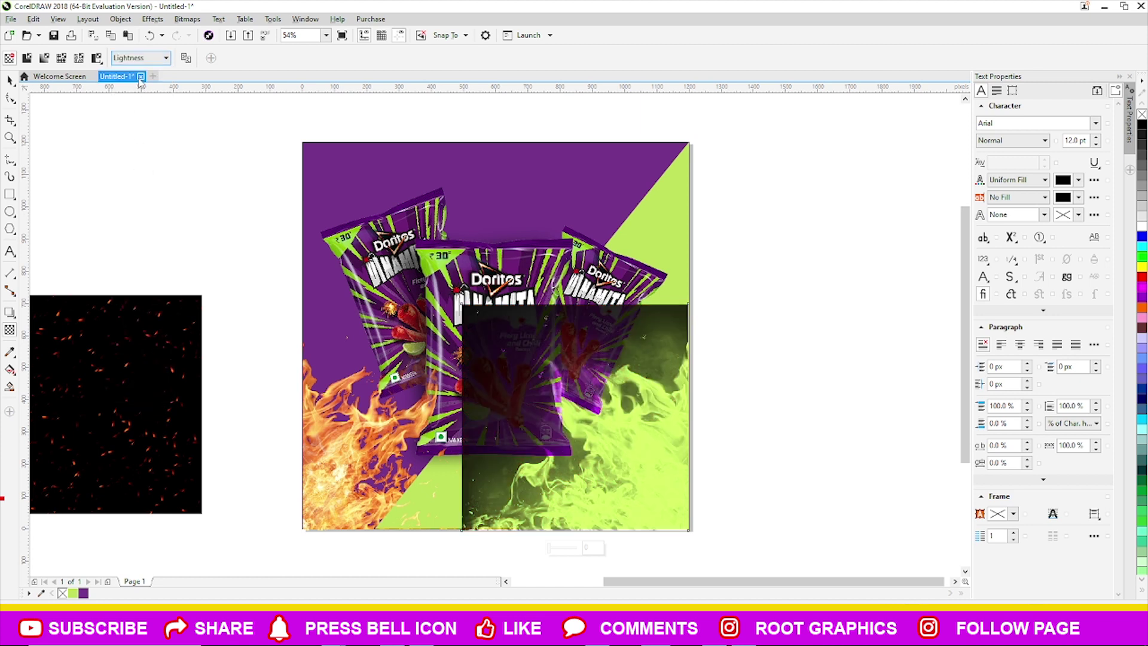
left_click(142, 58)
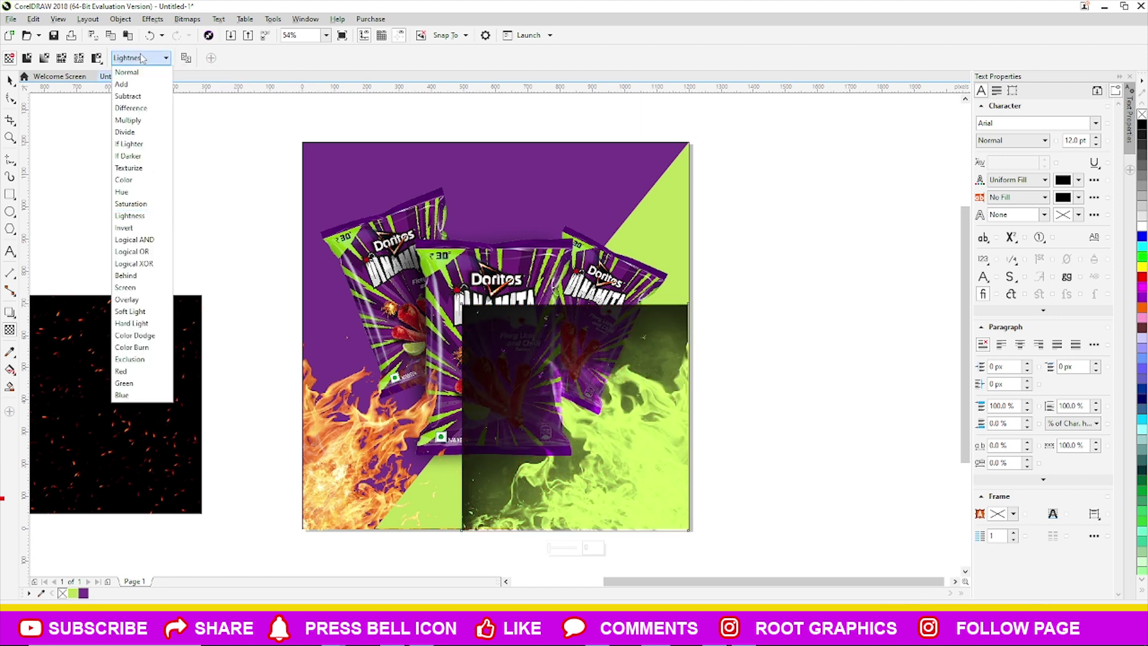
left_click(131, 228)
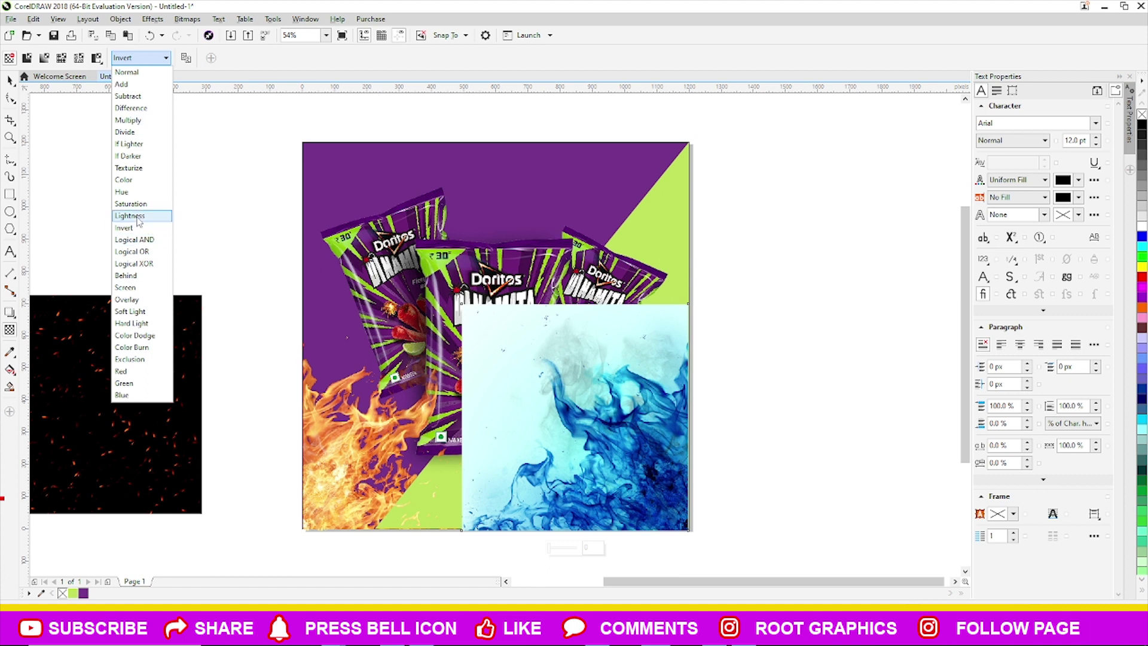
left_click(134, 239)
left_click(133, 58)
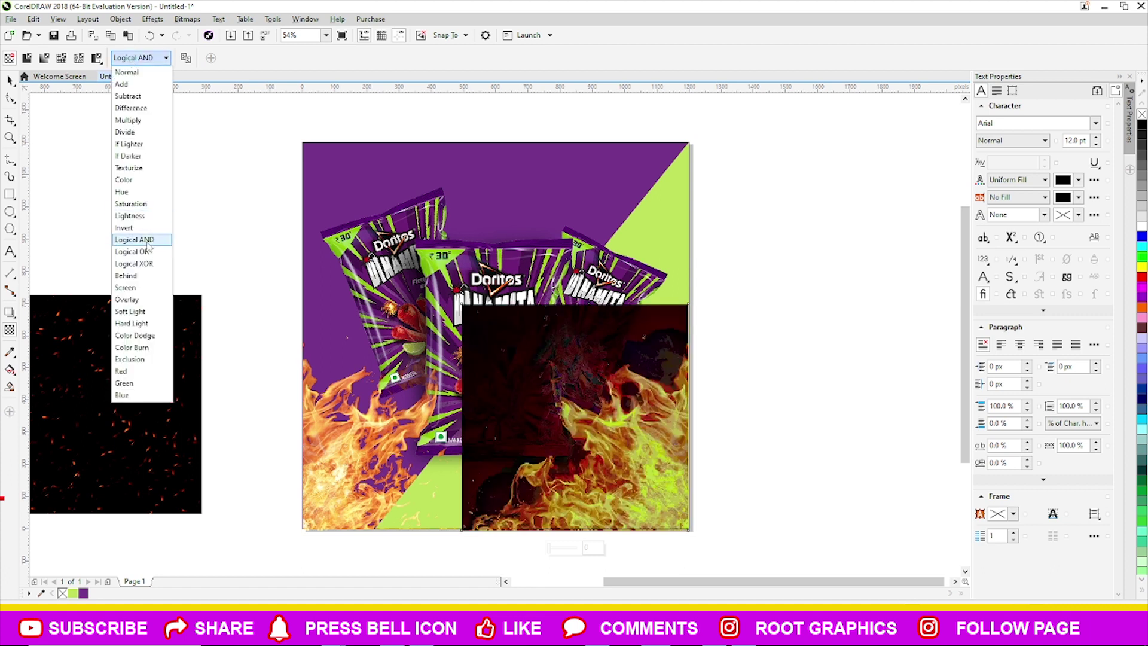
left_click(141, 288)
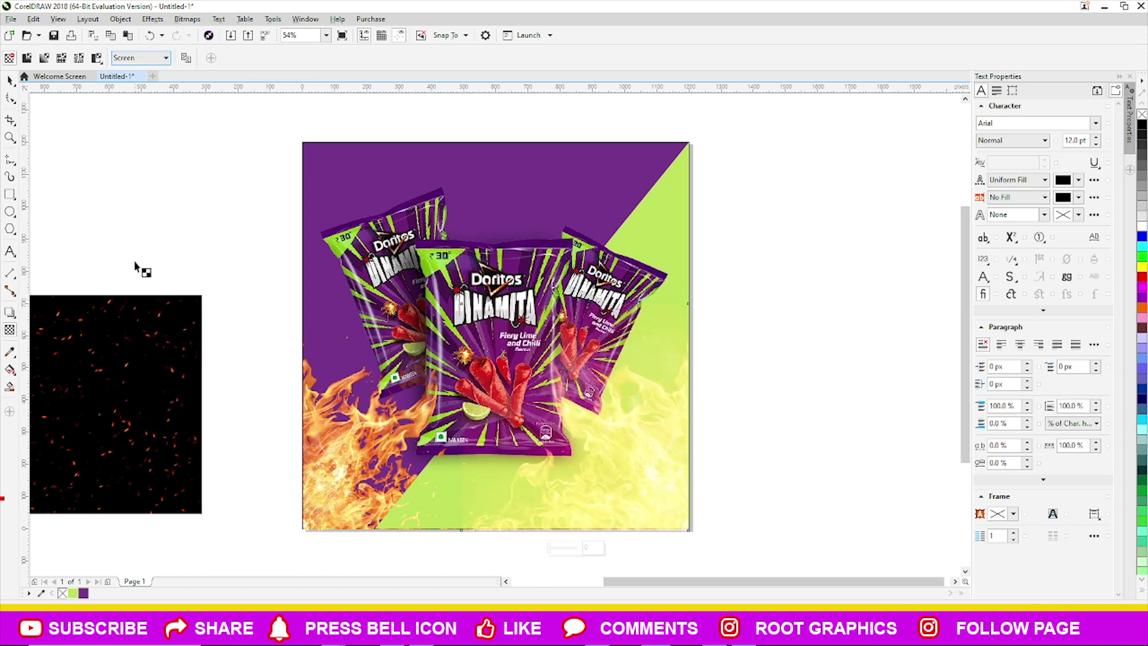
- Compare Overlay, Exclusion and Soft Light on the right flames, then return to Screen
left_click(134, 58)
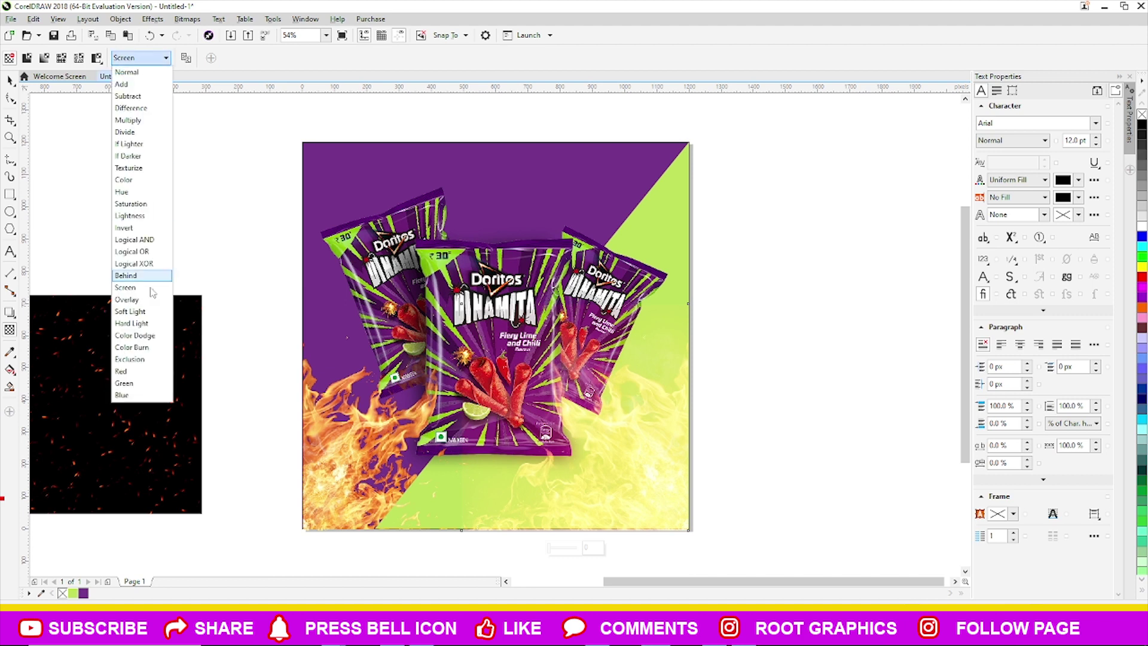
left_click(139, 300)
left_click(133, 58)
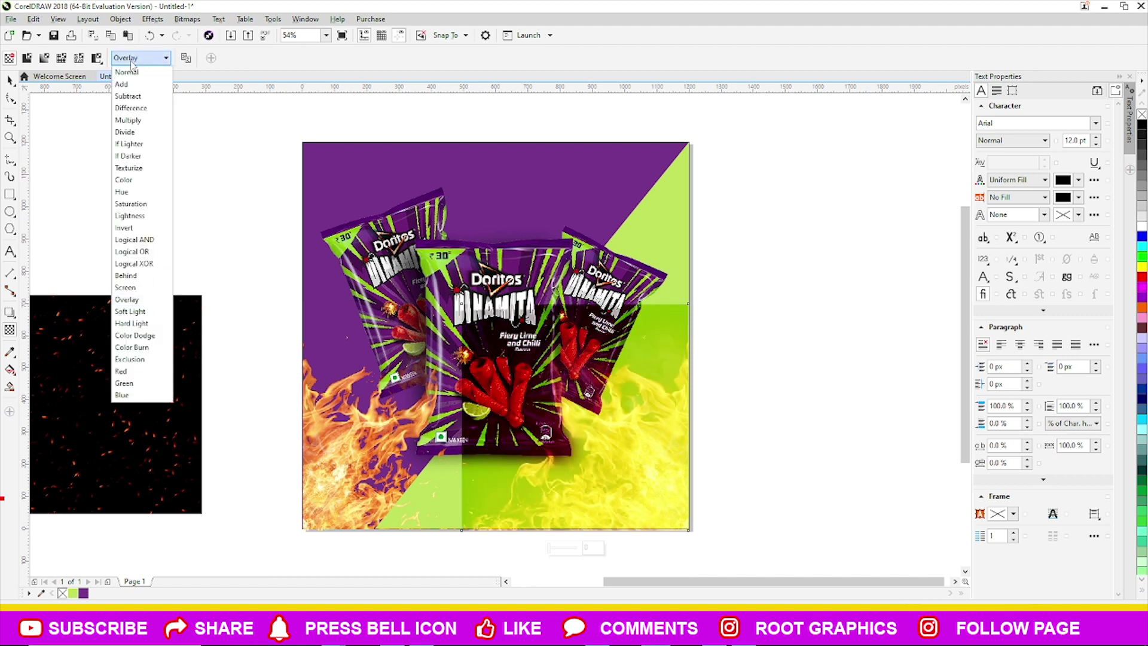
left_click(142, 346)
left_click(135, 58)
left_click(130, 359)
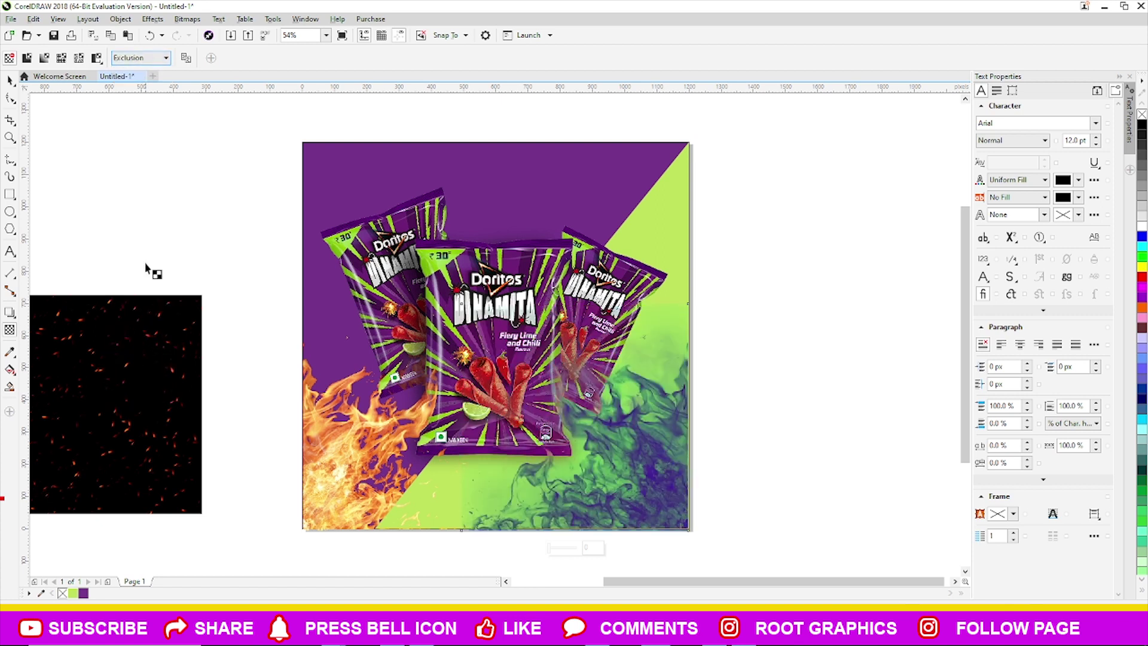
left_click(143, 58)
left_click(142, 314)
left_click(155, 58)
left_click(128, 287)
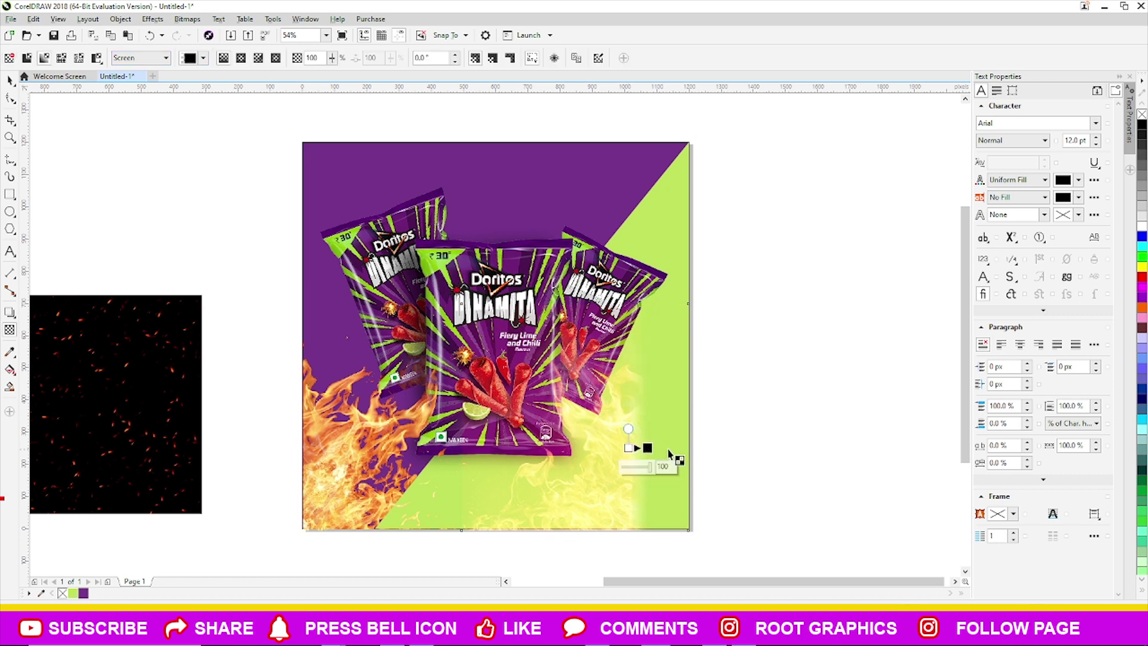
- Fade the right flames with an upward vertical transparency gradient
mouse_move(630, 454)
left_mouse_down()
mouse_move(567, 381)
mouse_move(628, 354)
left_mouse_up()
left_click_drag(648, 428, 654, 314)
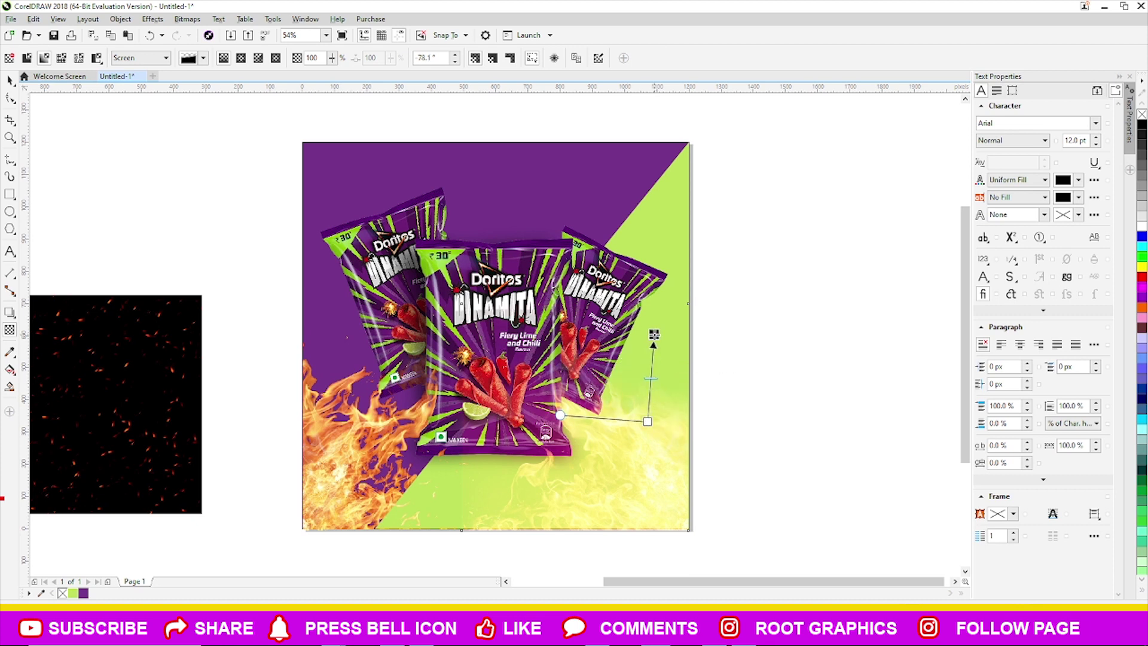
left_click(10, 79)
left_click_drag(363, 397, 315, 200)
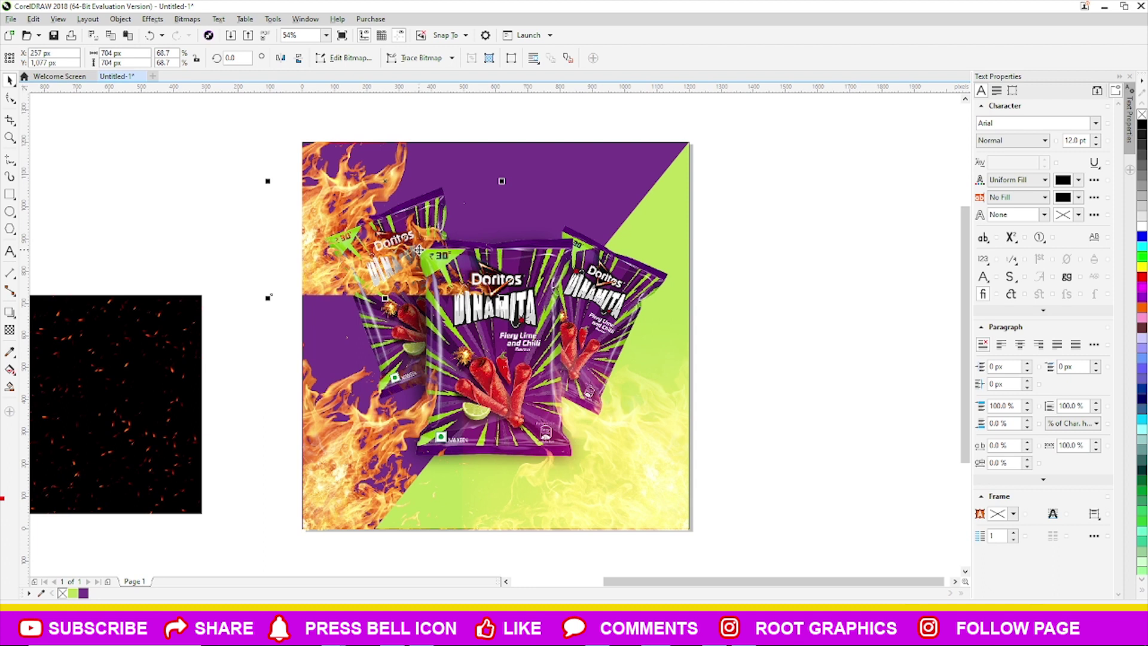
key("ctrl+z")
left_click(779, 345)
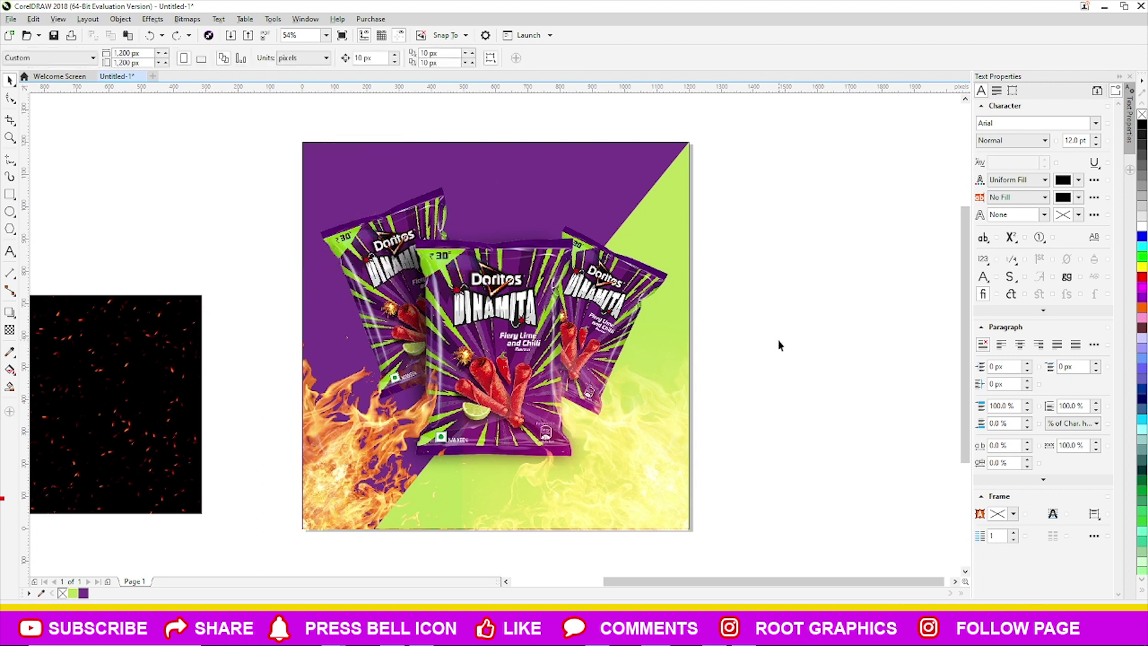
- Delete the green-background Doritos bitmap so only purple remains behind the bags
left_click(692, 187)
key("Delete")
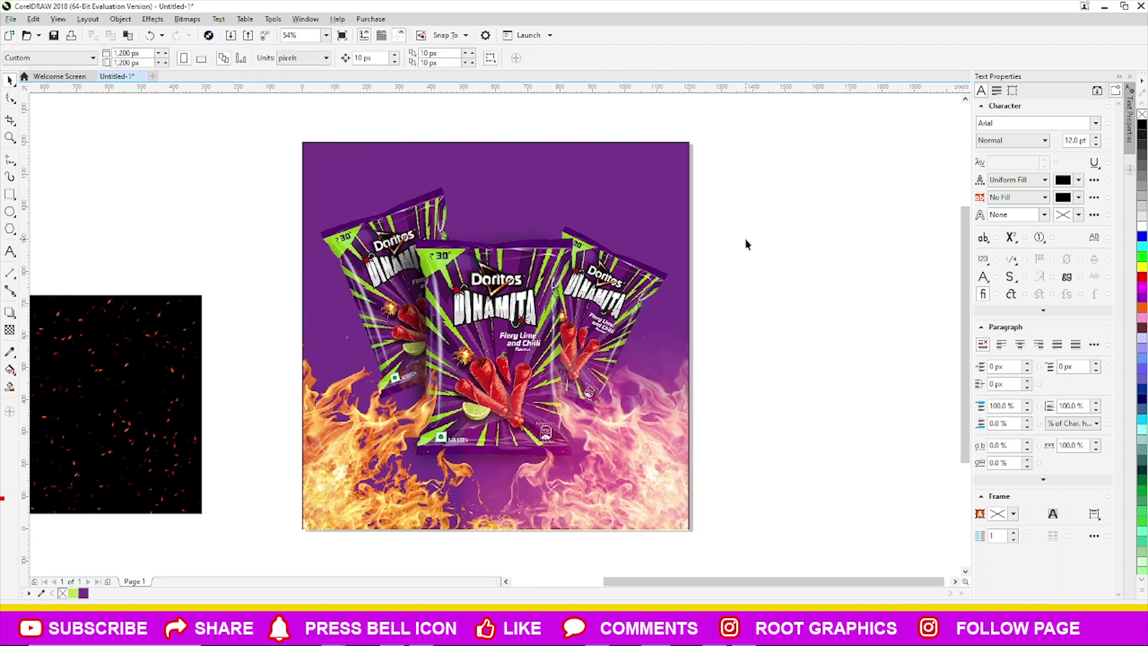
key("ctrl+z")
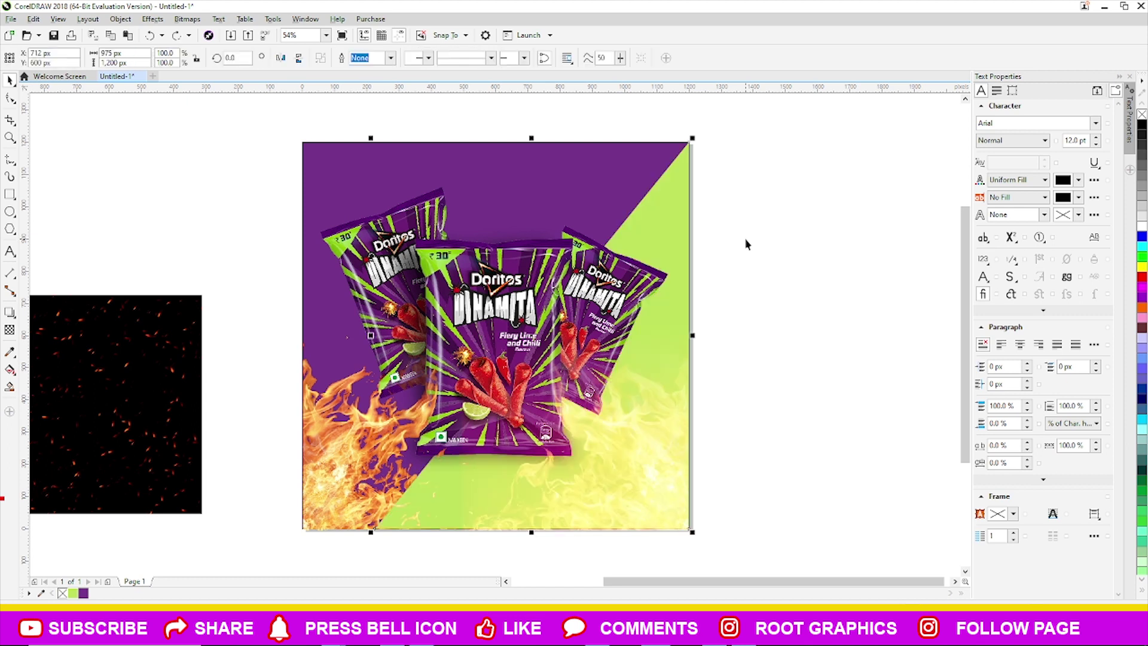
key("Delete")
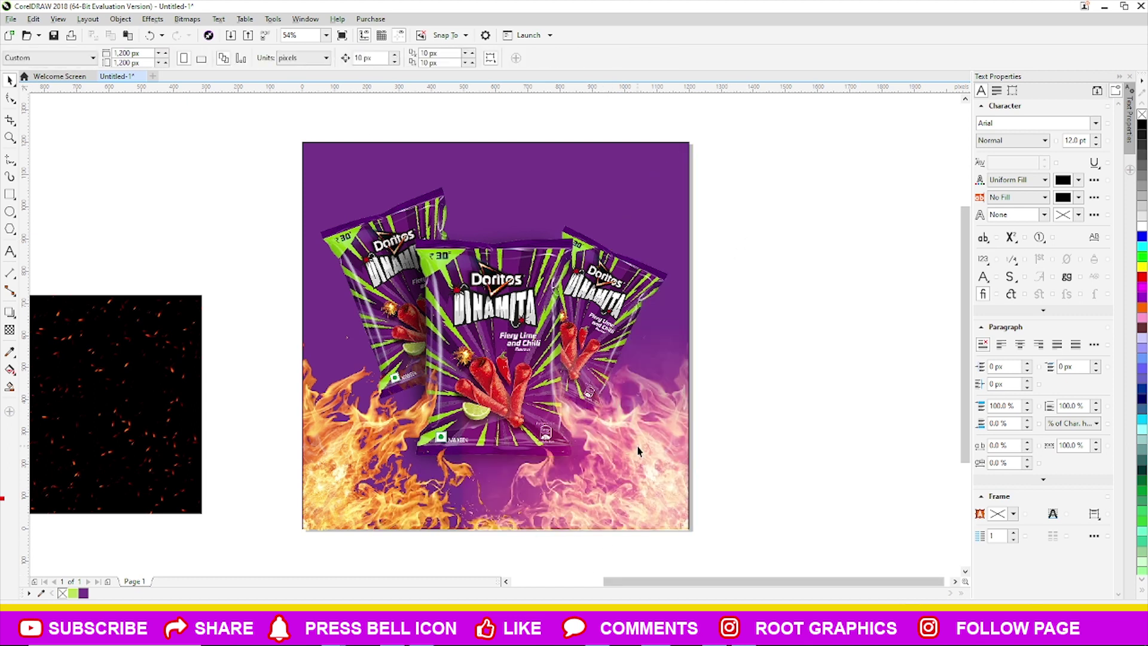
left_click(638, 452)
- Set the right-hand flames' transparency merge mode to If Lighter
left_click(9, 329)
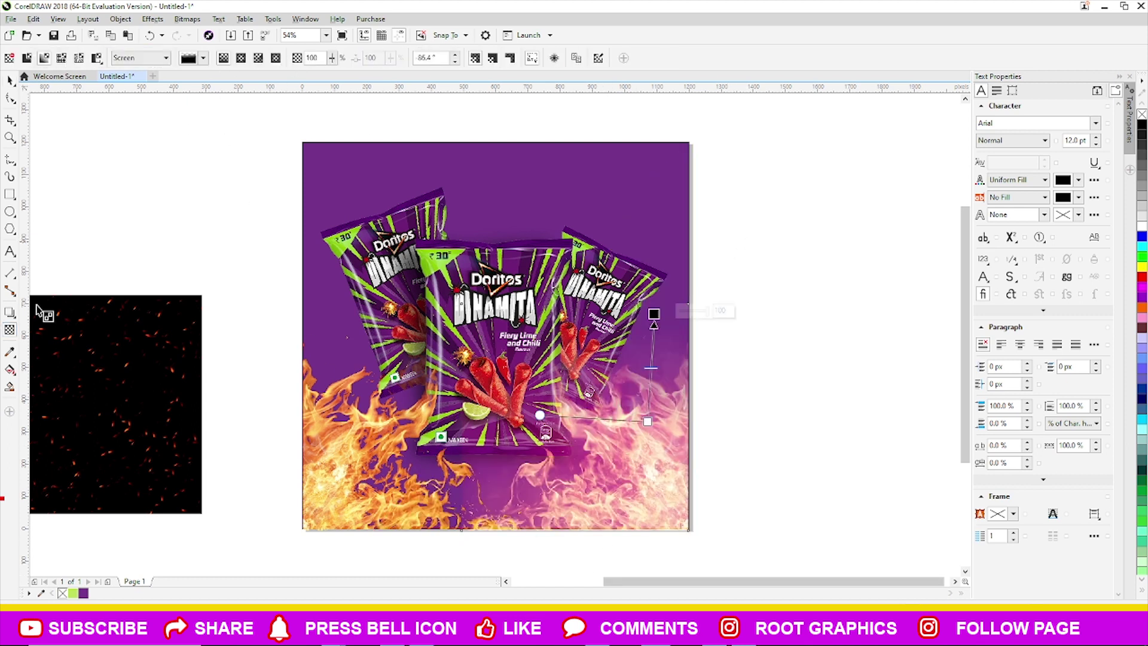
left_click(154, 58)
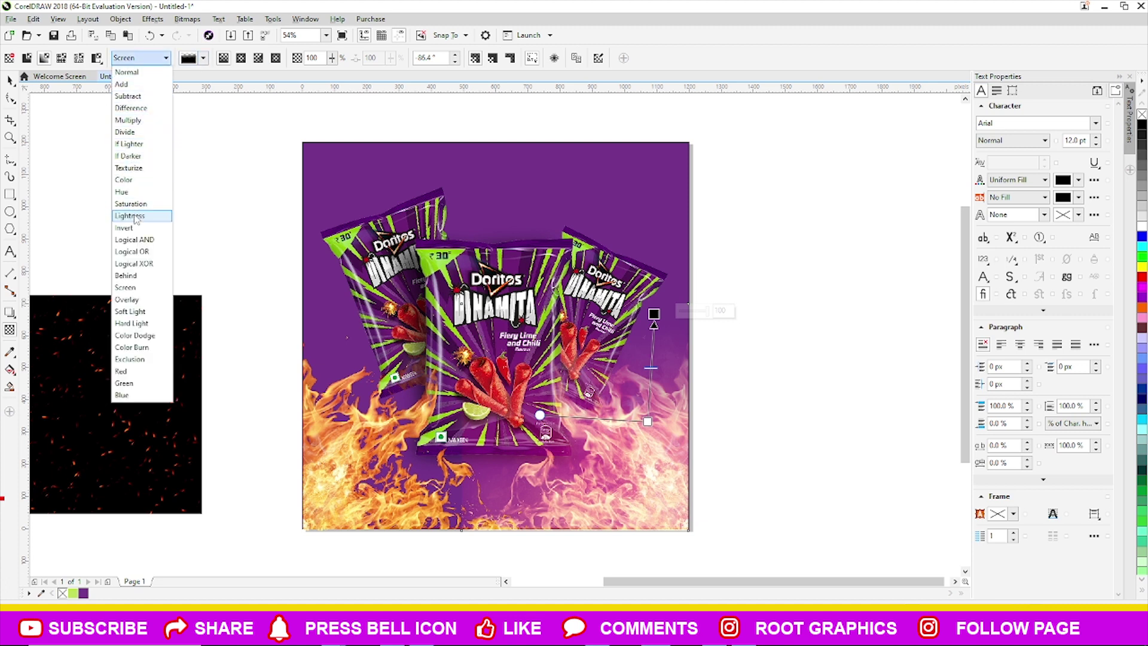
left_click(130, 144)
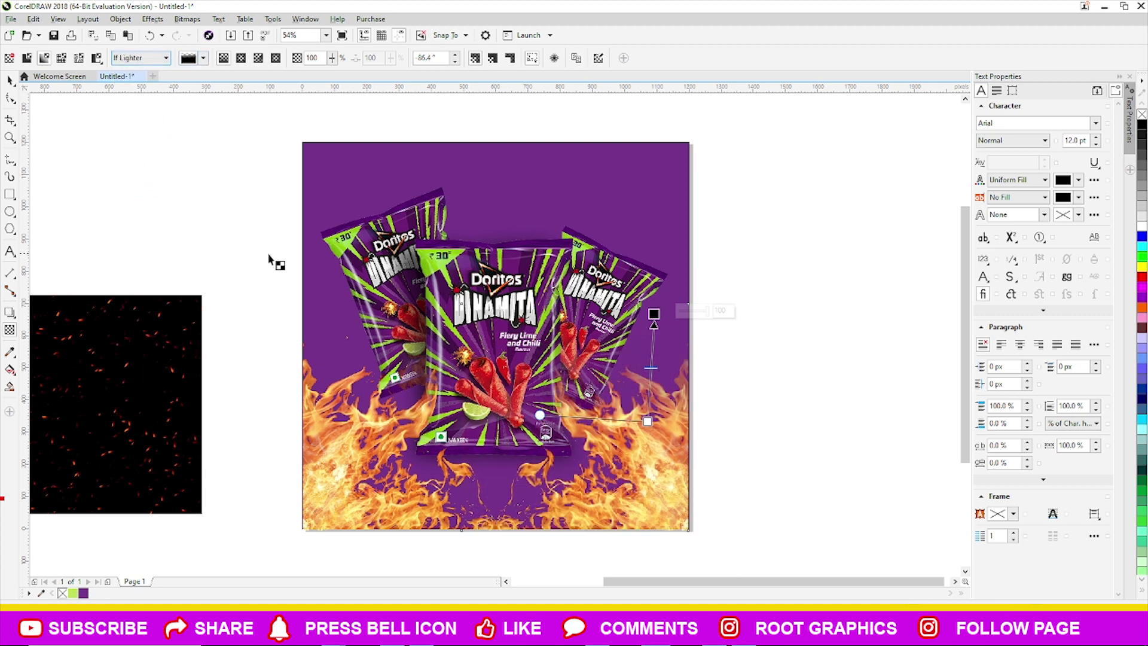
- Select the chip bags and enlarge them slightly from a corner handle
left_click(9, 79)
left_click(491, 252)
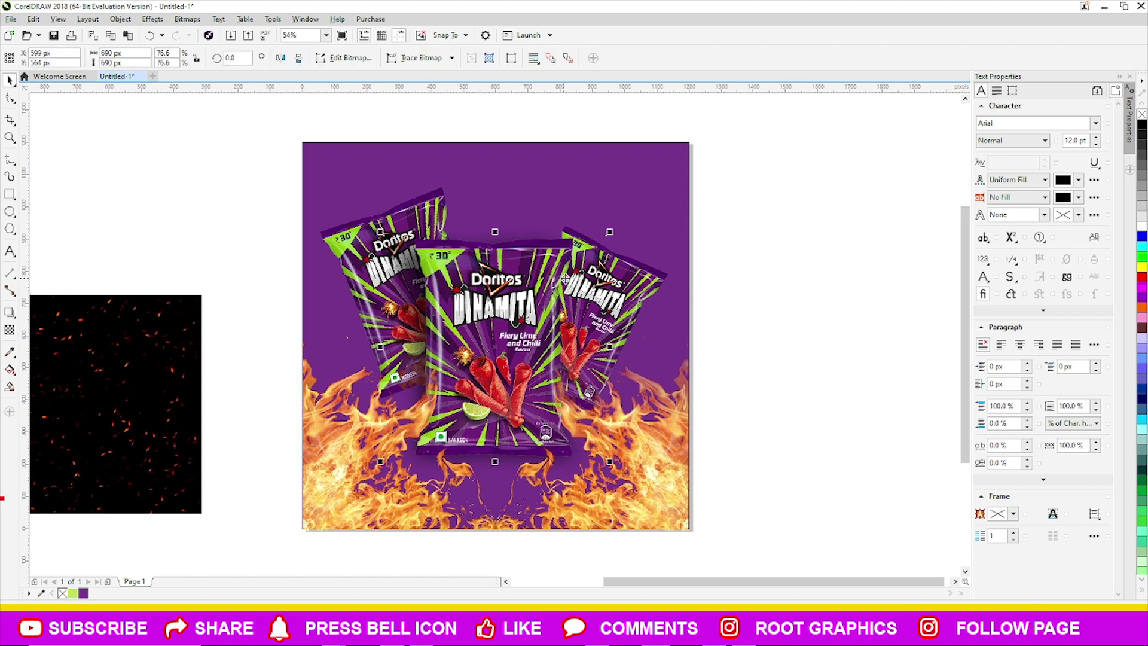
left_click(450, 262)
left_click(598, 281)
left_click(450, 261)
left_click(446, 239)
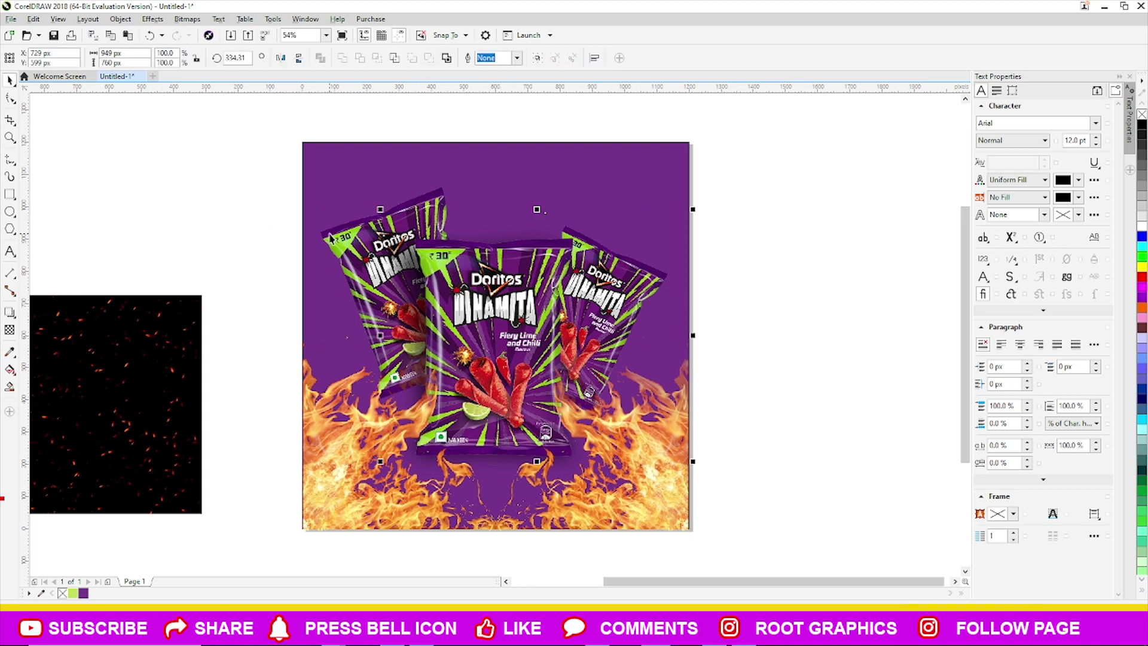
left_click(443, 197)
left_click_drag(693, 174, 704, 163)
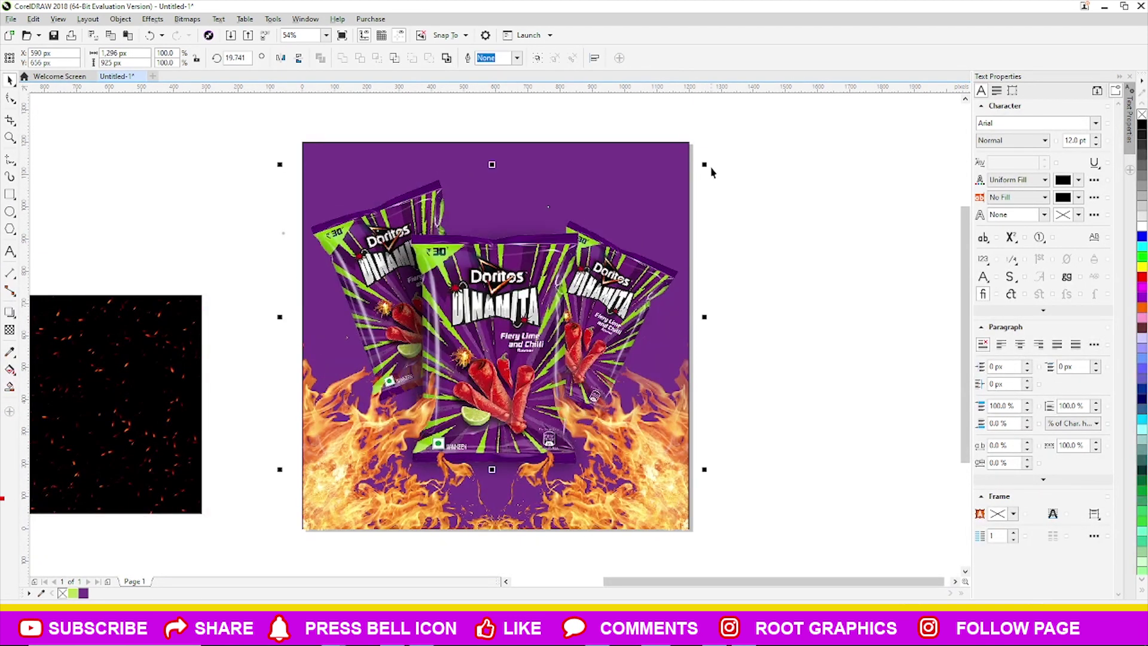
left_click(805, 260)
- Bring the firecracker image out onto the poster
scroll(308, 341, "down", 2)
mouse_move(158, 434)
left_mouse_down()
mouse_move(278, 457)
mouse_move(554, 298)
left_mouse_up()
left_click_drag(280, 450, 377, 342)
scroll(378, 343, "up", 2)
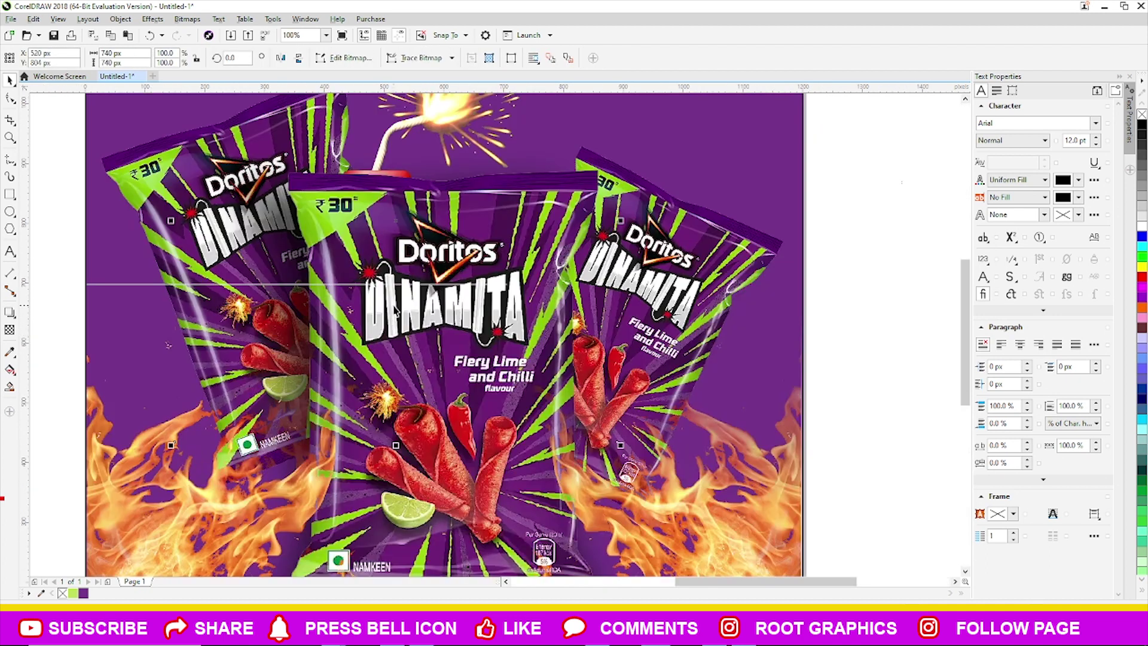
scroll(377, 343, "down", 1)
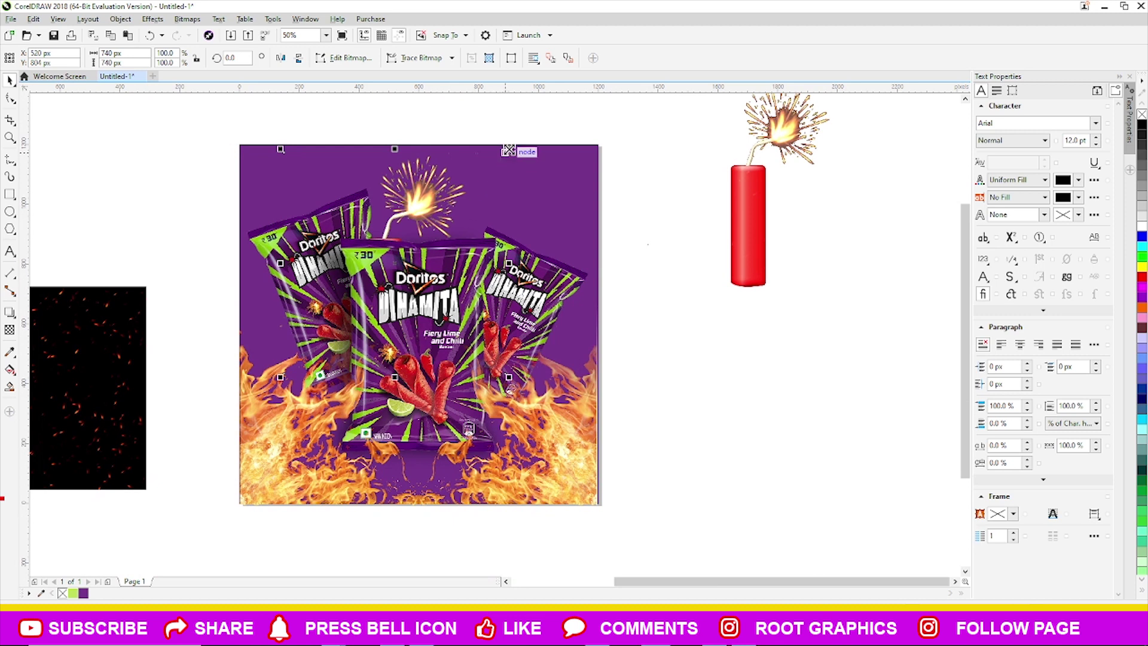
left_click_drag(509, 149, 509, 150)
- Tilt the firecracker counter-clockwise and nudge it into place on the left bag
left_click(398, 267)
mouse_move(509, 149)
left_mouse_down()
mouse_move(538, 123)
mouse_move(471, 147)
left_mouse_up()
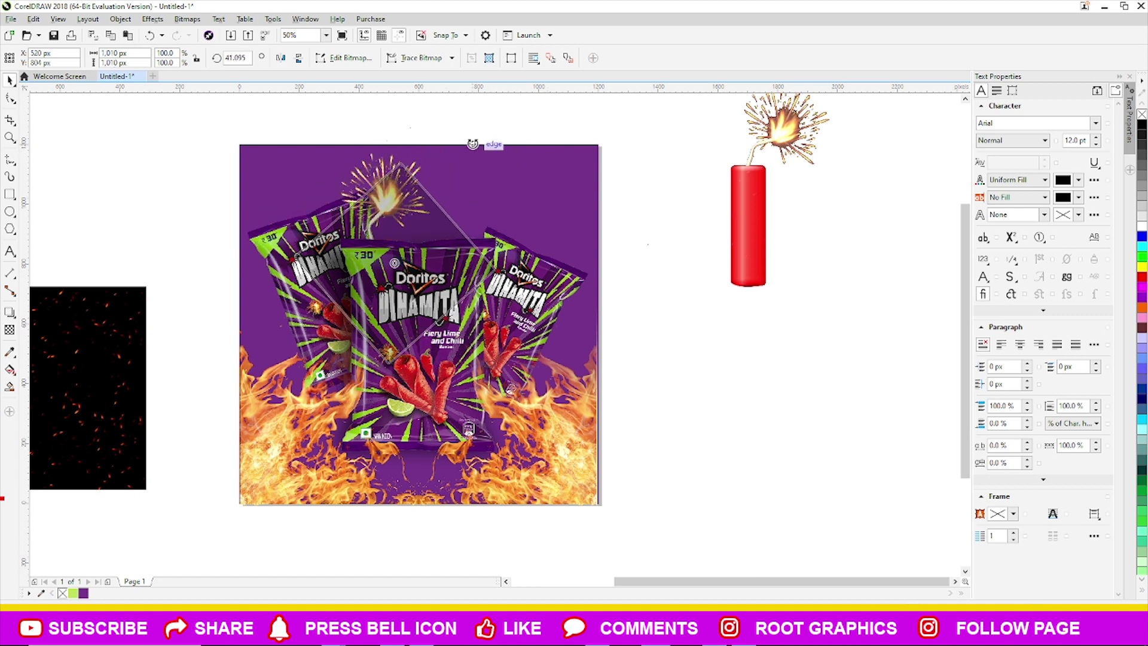
key("Left")
key("Left")
key("Left")
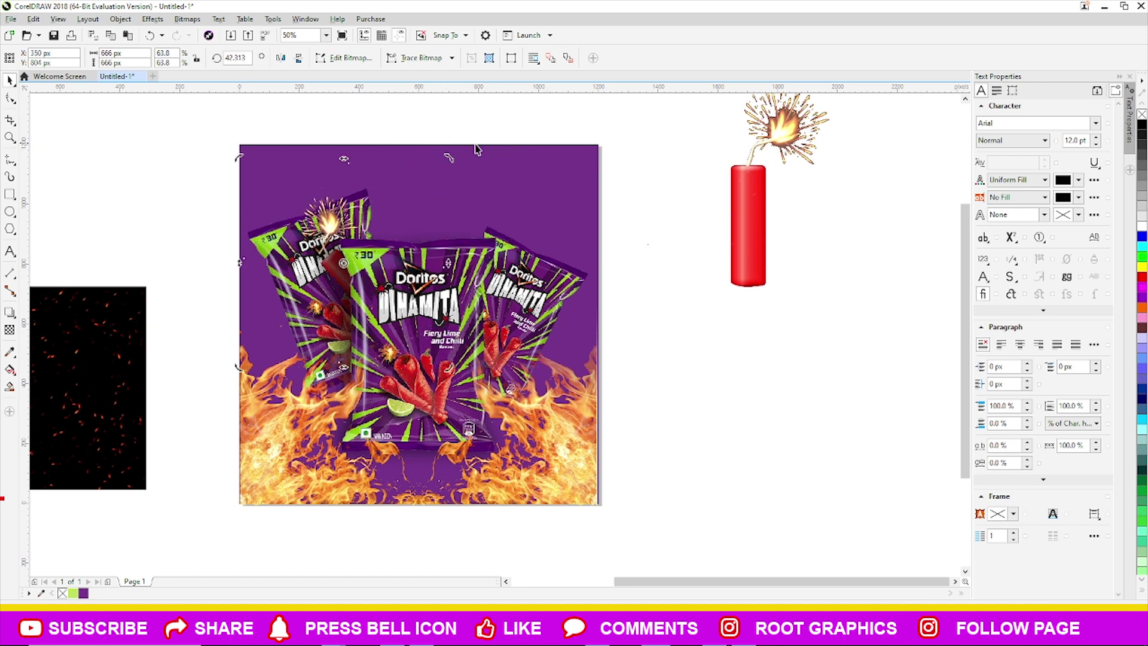
mouse_move(448, 158)
left_mouse_down()
mouse_move(388, 151)
mouse_move(442, 222)
left_mouse_up()
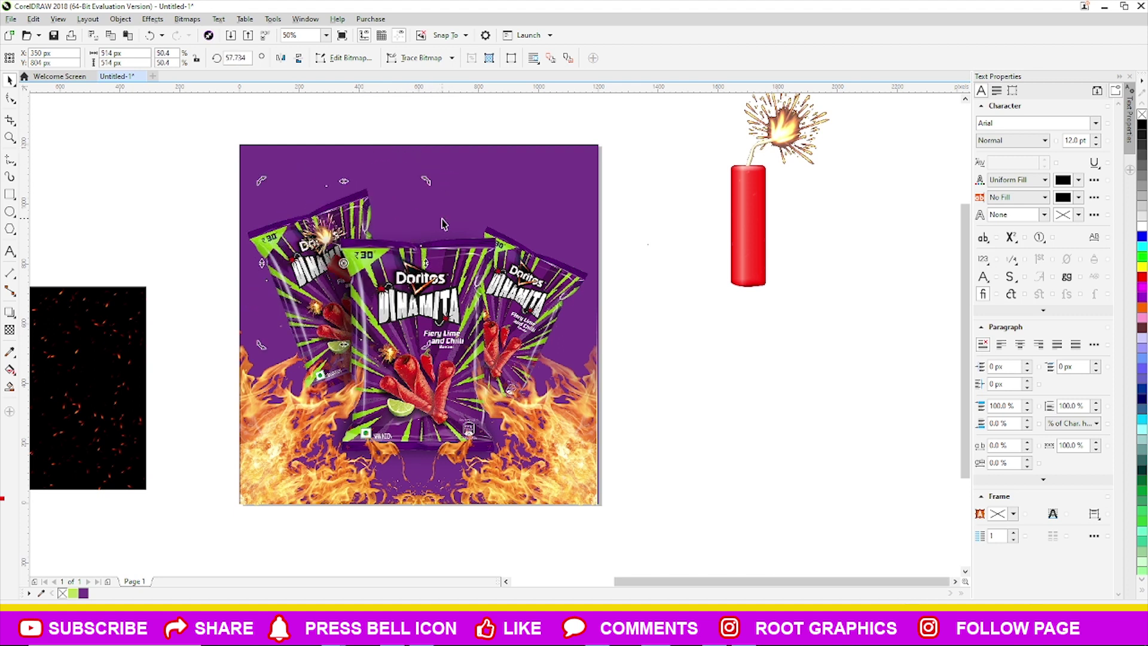
key("Left")
key("Left")
key("Left")
key("Left")
key("Left")
key("Left")
key("Down")
key("Down")
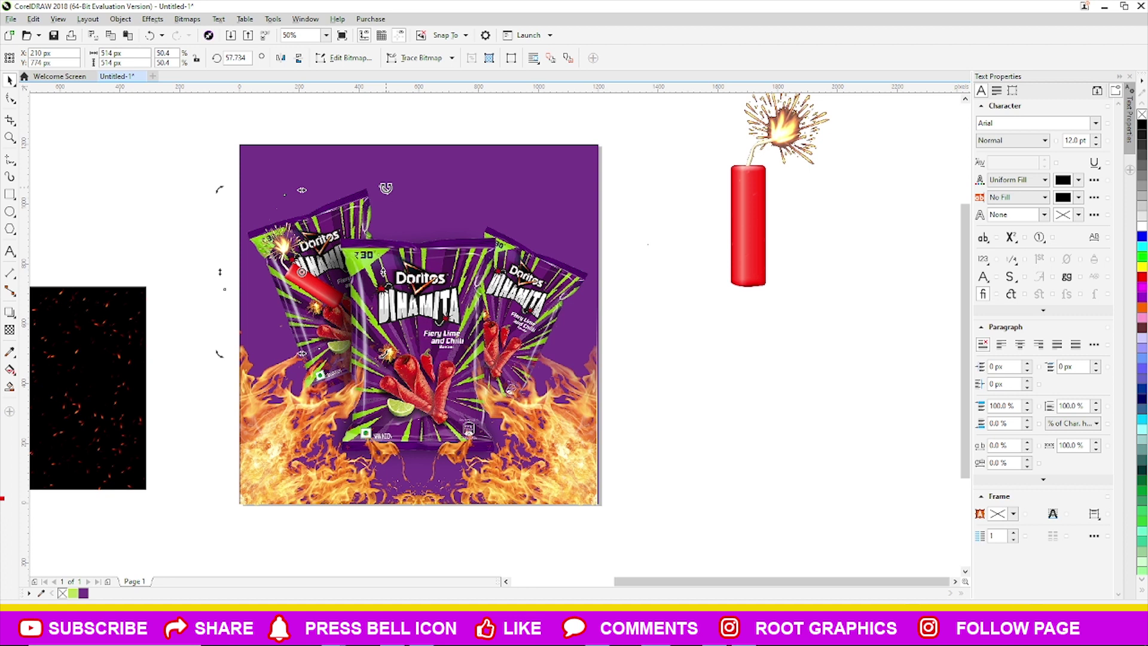
left_click_drag(386, 188, 409, 211)
key("Down")
key("Down")
key("Down")
key("Down")
key("Down")
key("Down")
key("Down")
key("Down")
key("Down")
key("Down")
key("Down")
key("Down")
key("Right")
key("Right")
key("Right")
key("Right")
key("Right")
key("Down")
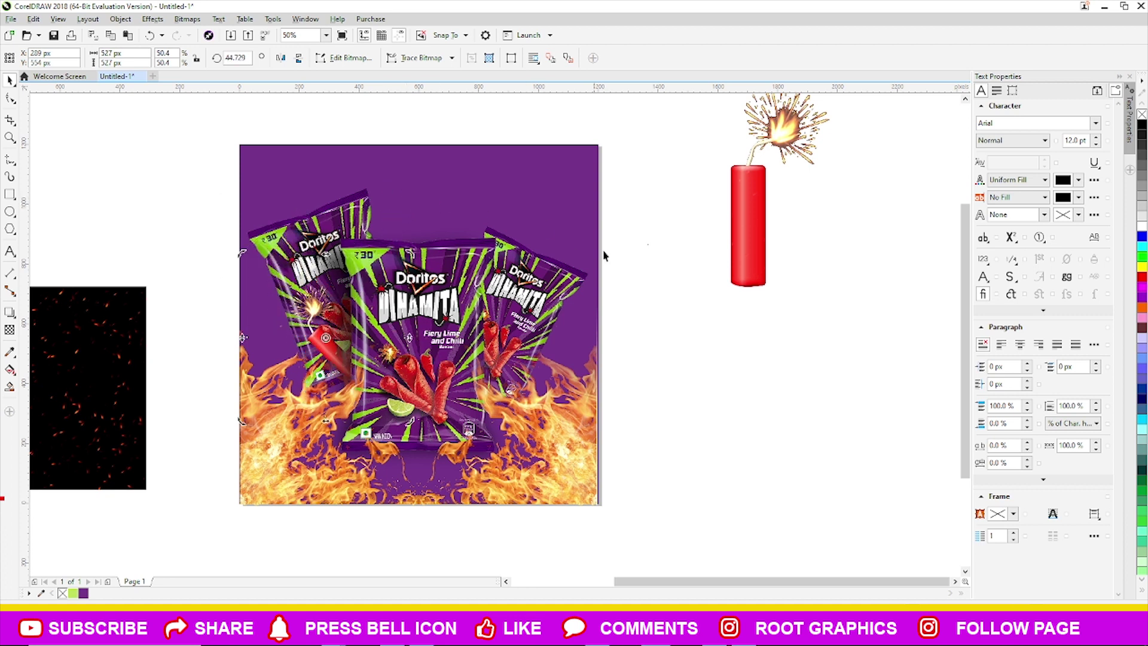
- Copy the firecracker onto the right bag, smaller, tilted clockwise and nudged down
left_click(756, 238)
mouse_move(756, 239)
left_mouse_down()
mouse_move(724, 355)
mouse_move(492, 389)
left_mouse_up()
mouse_move(608, 231)
left_mouse_down()
mouse_move(595, 267)
mouse_move(620, 322)
left_mouse_up()
left_click(495, 341)
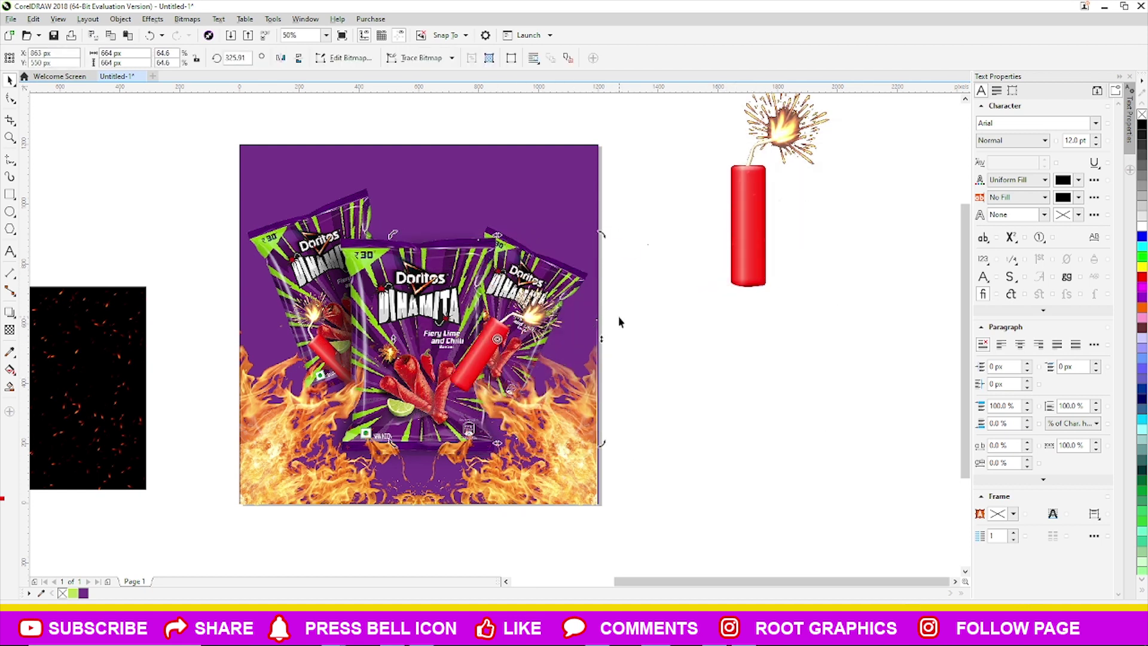
mouse_move(602, 235)
left_mouse_down()
mouse_move(583, 263)
mouse_move(591, 248)
left_mouse_up()
key("Down")
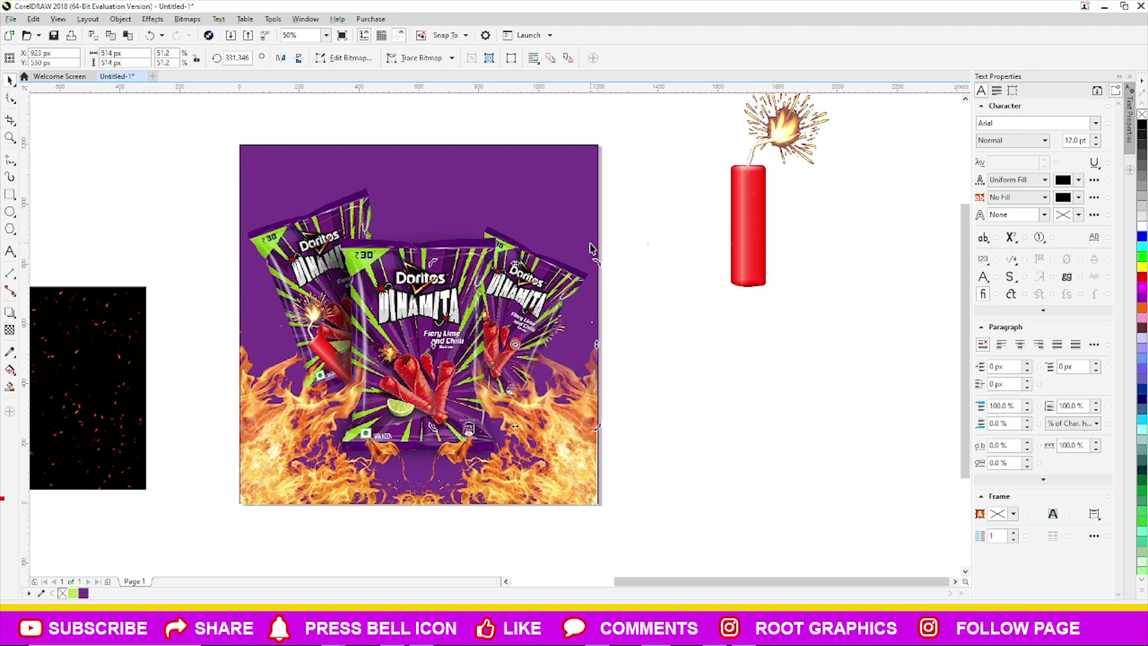
key("Down")
key("Down")
key("Down")
key("Down")
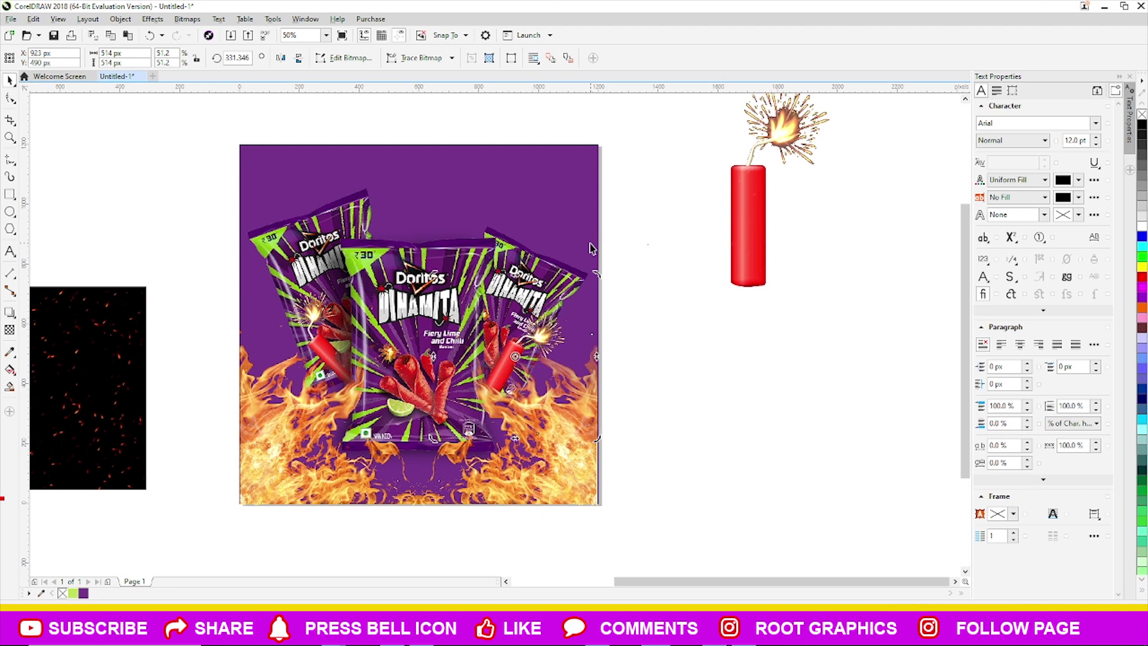
- Place another smaller tilted firecracker copy at the base of the middle bag
left_click_drag(751, 246, 511, 490)
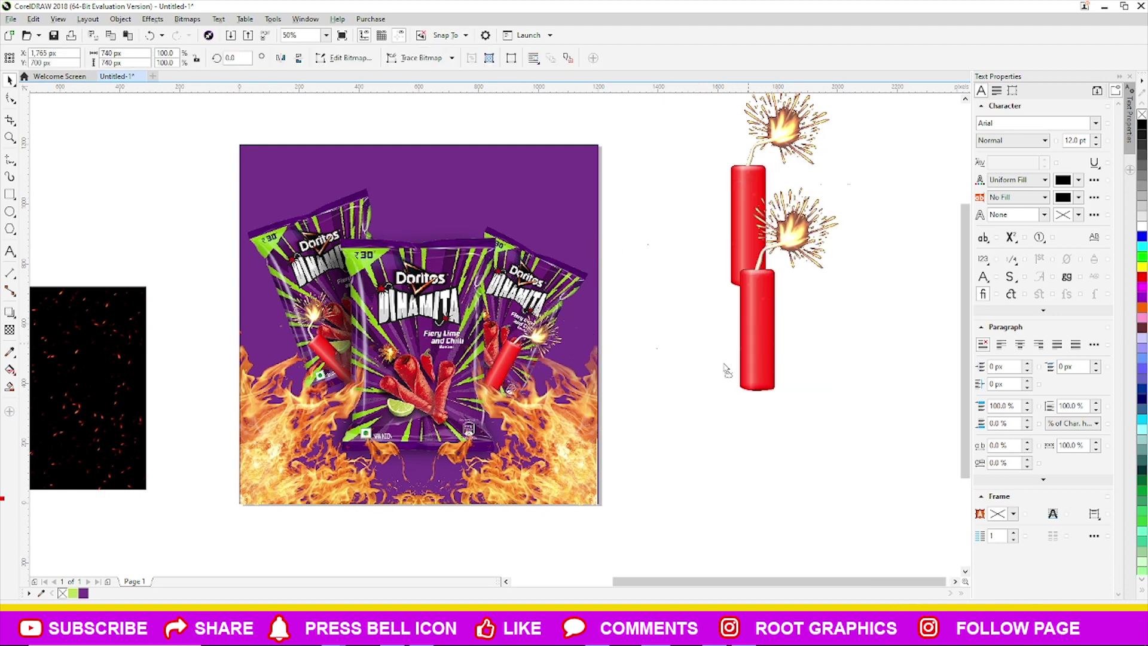
mouse_move(557, 540)
left_mouse_down()
mouse_move(507, 489)
mouse_move(541, 425)
left_mouse_up()
left_click(430, 431)
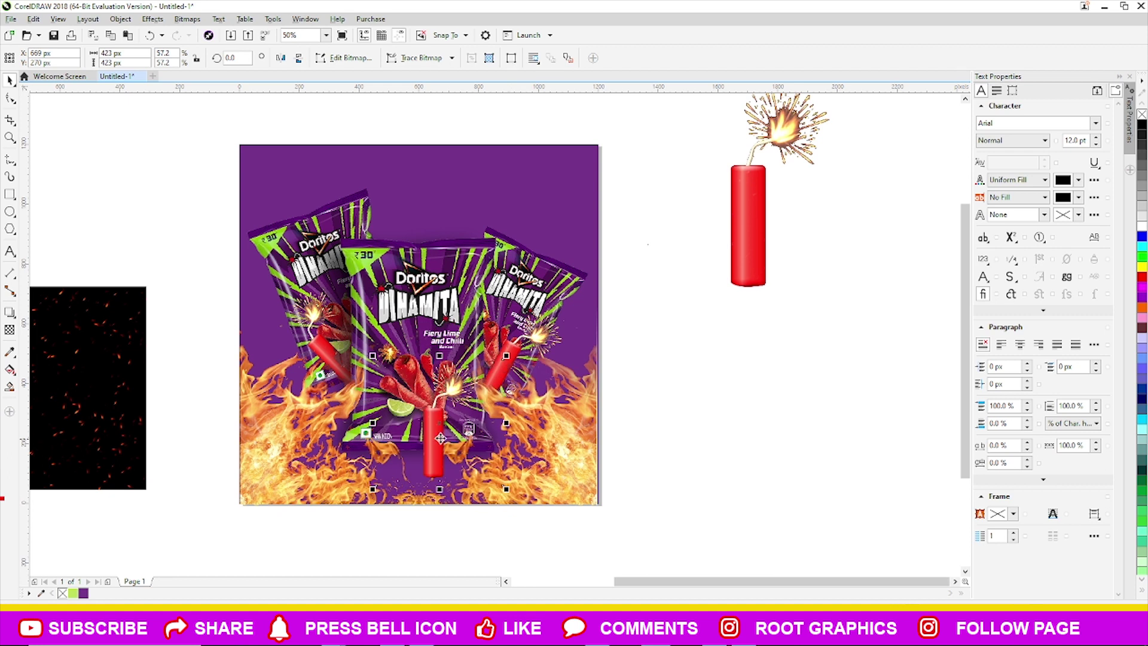
left_click_drag(457, 451, 482, 482)
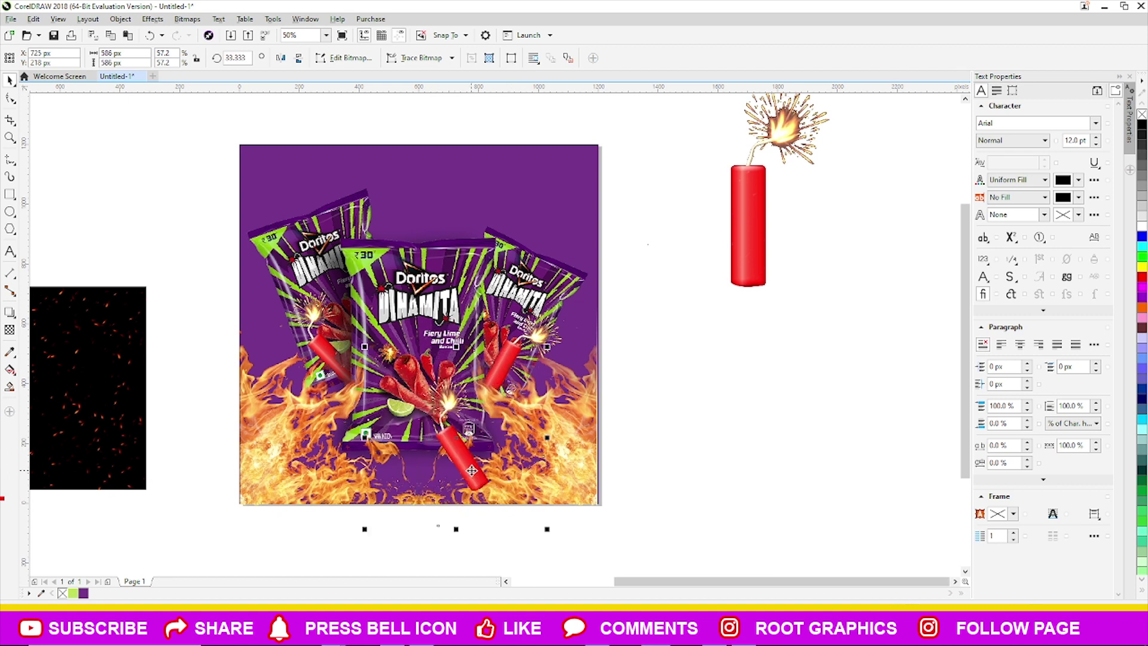
left_click_drag(556, 363, 550, 388)
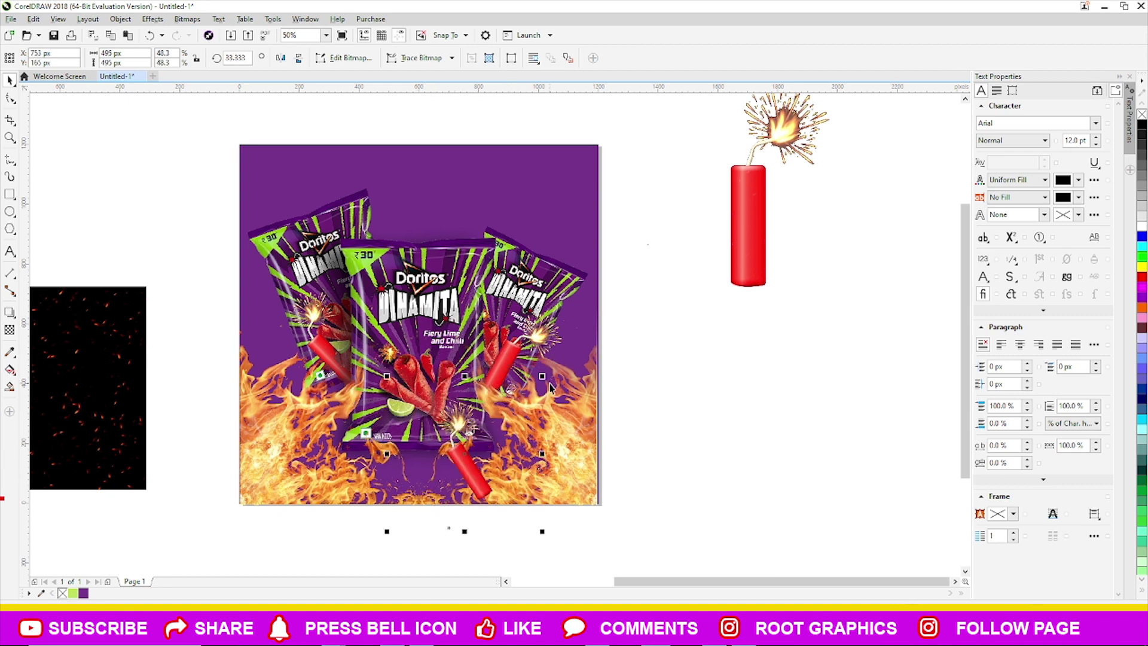
key("Down")
key("Down")
key("Down")
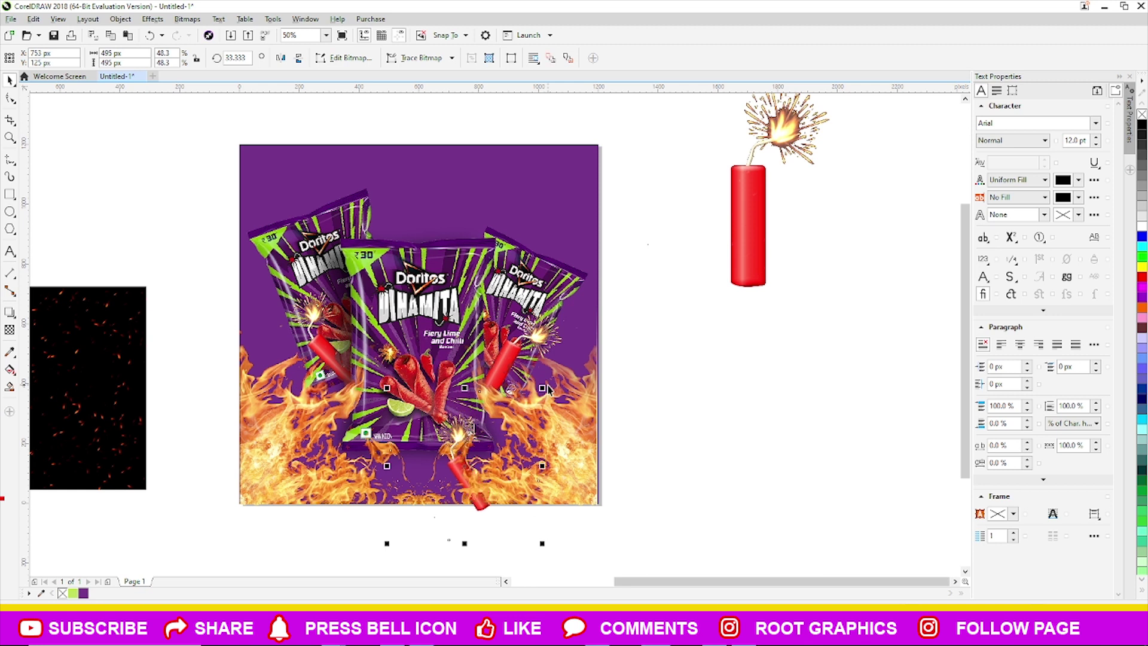
- Put the flame and bag images inside the poster frame with PowerClip Inside
right_click(471, 479)
left_click(536, 482)
right_click(561, 467)
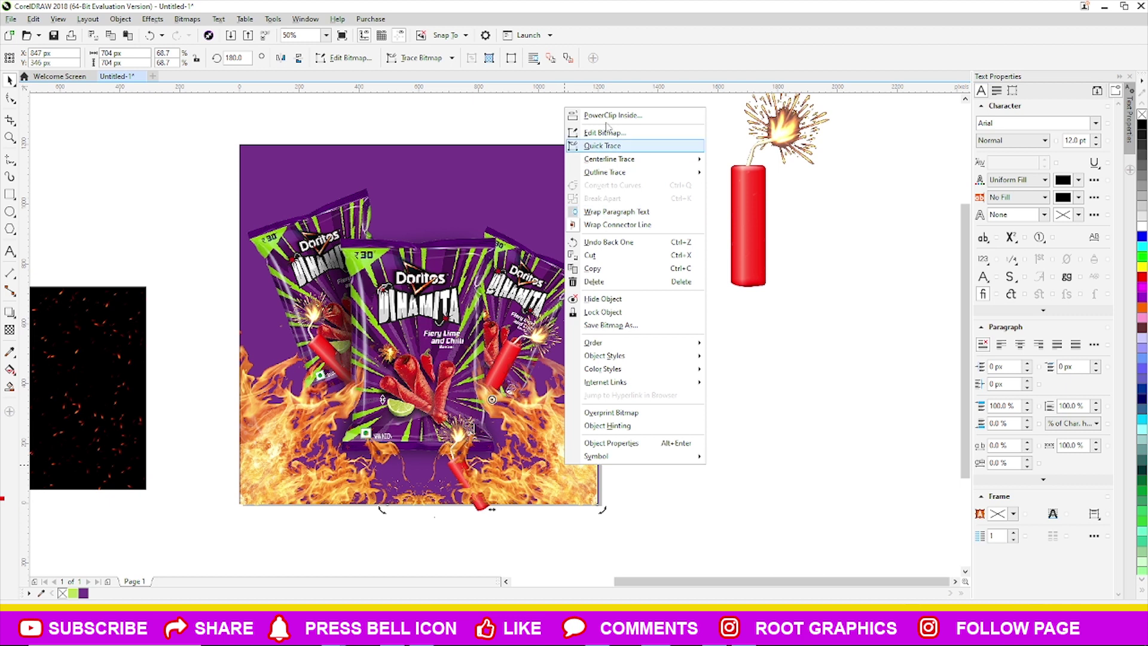
left_click(606, 116)
right_click(268, 96)
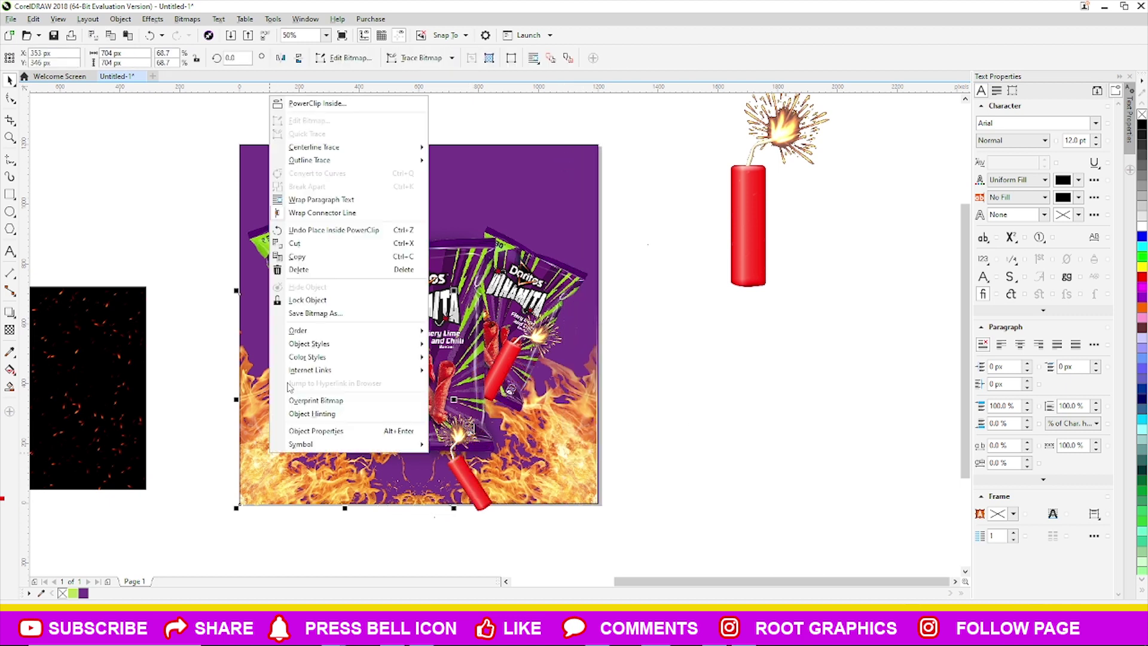
left_click(680, 372)
right_click(427, 264)
left_click(449, 274)
- PowerClip the firecracker and remaining bag images into the frame too
right_click(540, 264)
left_click(568, 270)
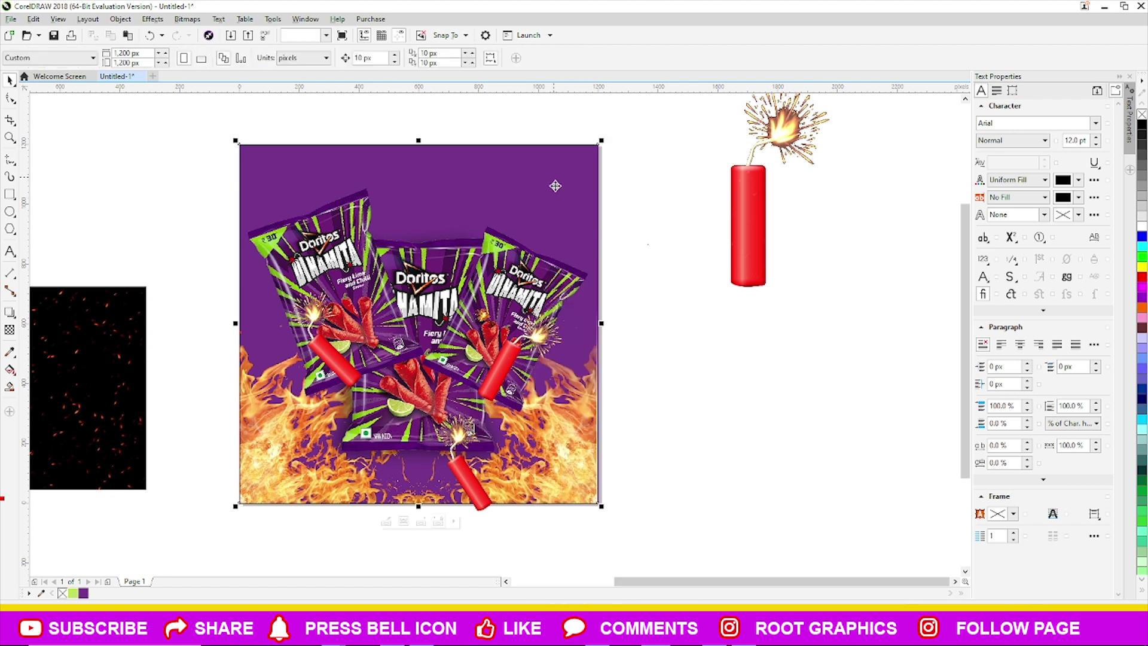
right_click(312, 264)
left_click(357, 271)
right_click(504, 265)
left_click(689, 290)
right_click(341, 261)
left_click(467, 486)
right_click(467, 486)
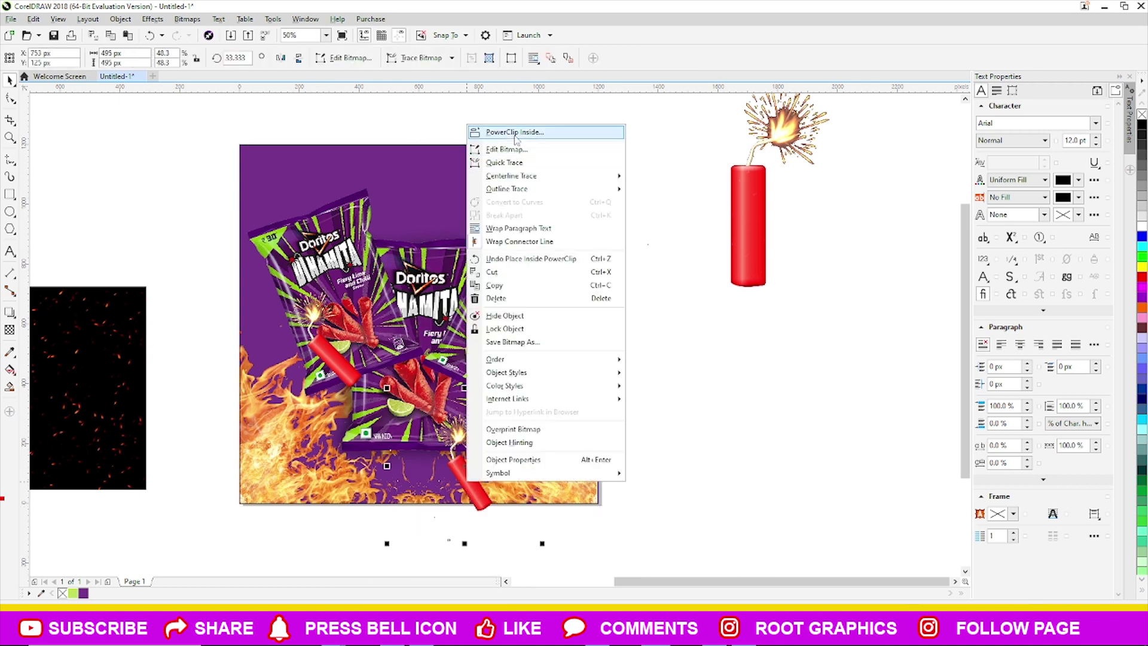
left_click(497, 131)
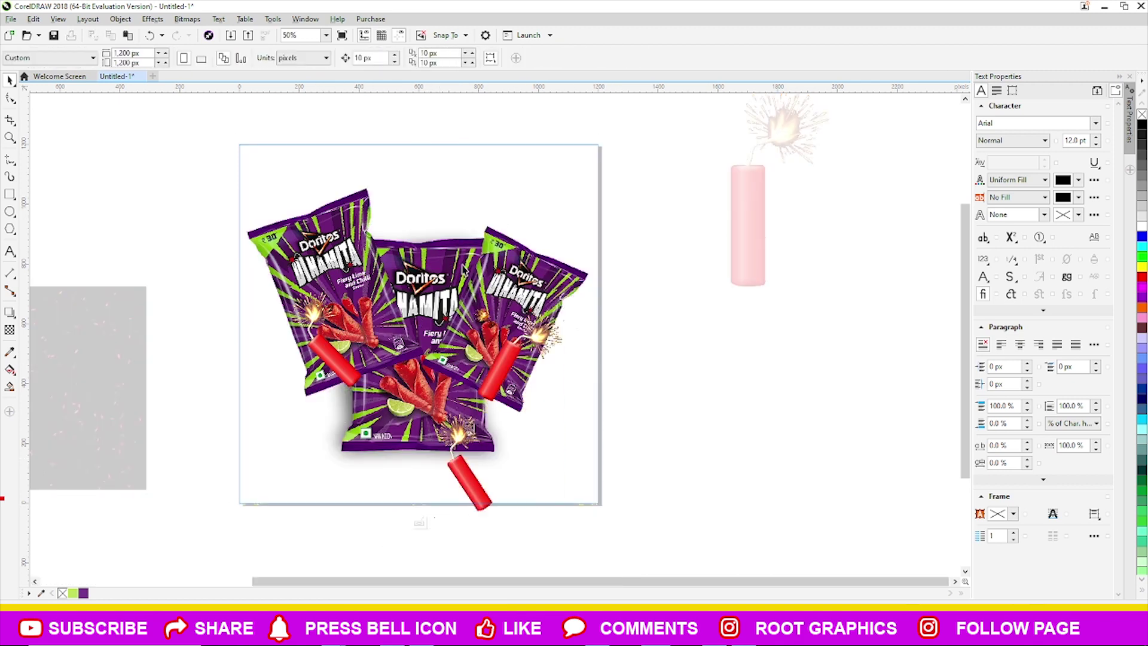
- Send the left bag, right bag and bottom firecracker back one, then finish editing
left_click(374, 319)
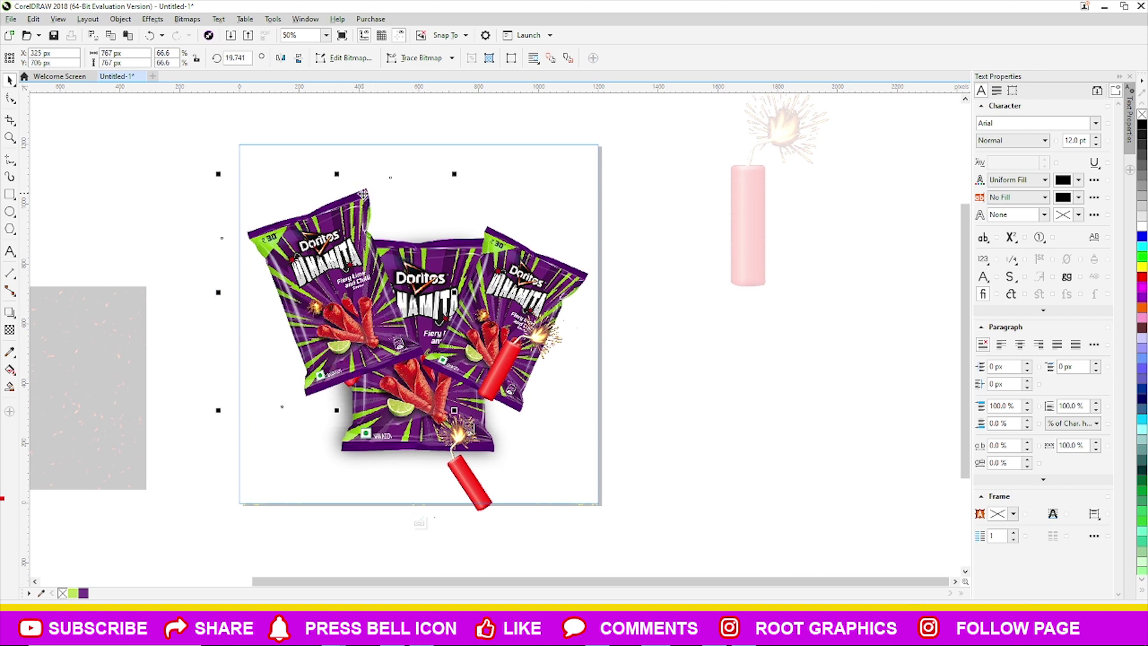
left_click_drag(373, 318, 364, 194)
key("ctrl+Page_Down")
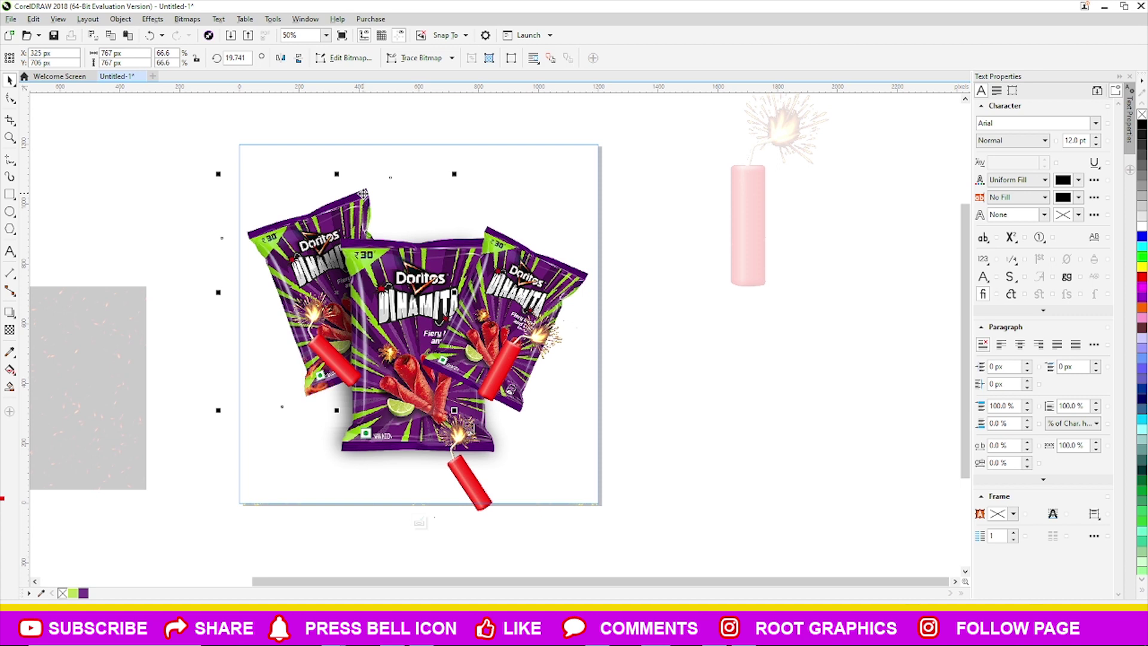
left_click(583, 278)
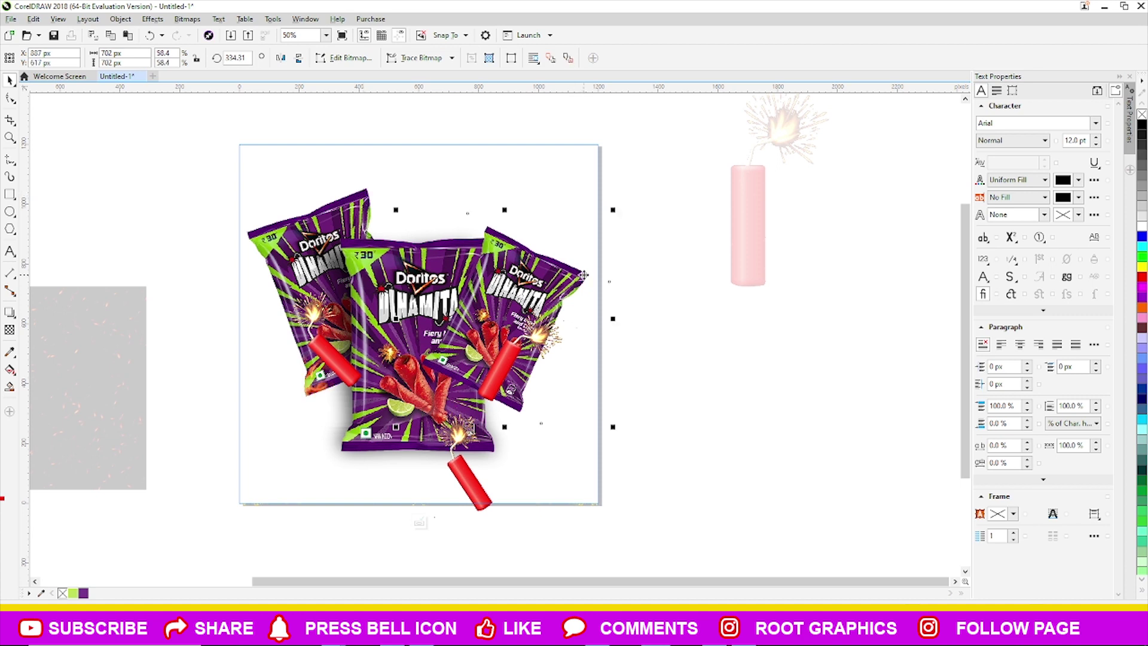
key("ctrl+Page_Down")
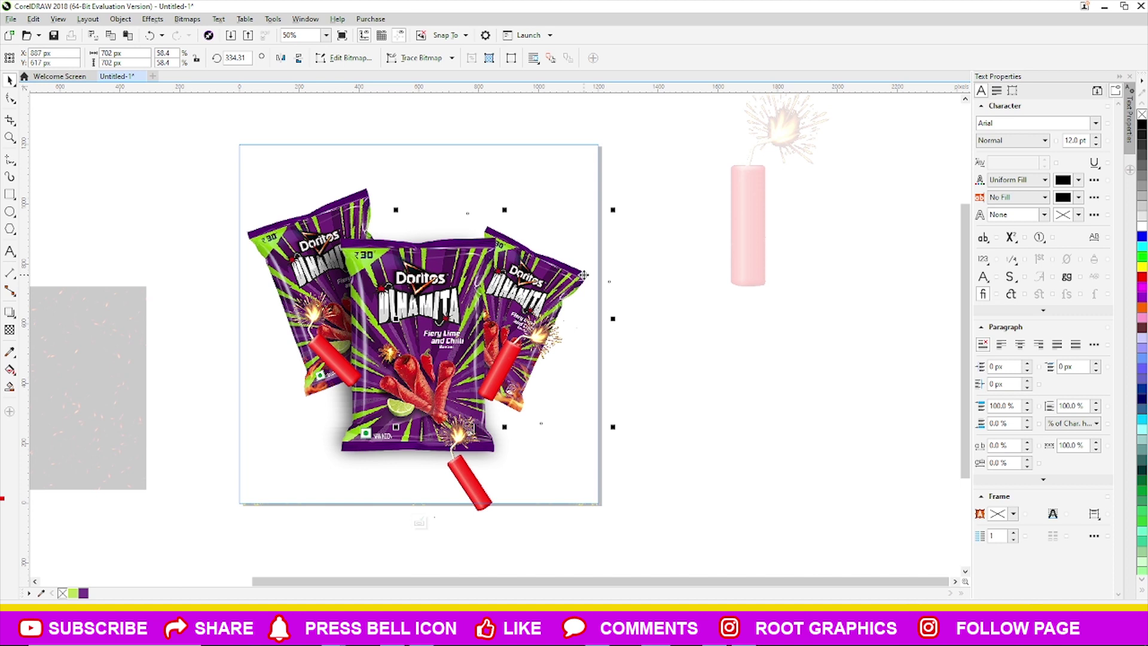
left_click(477, 488)
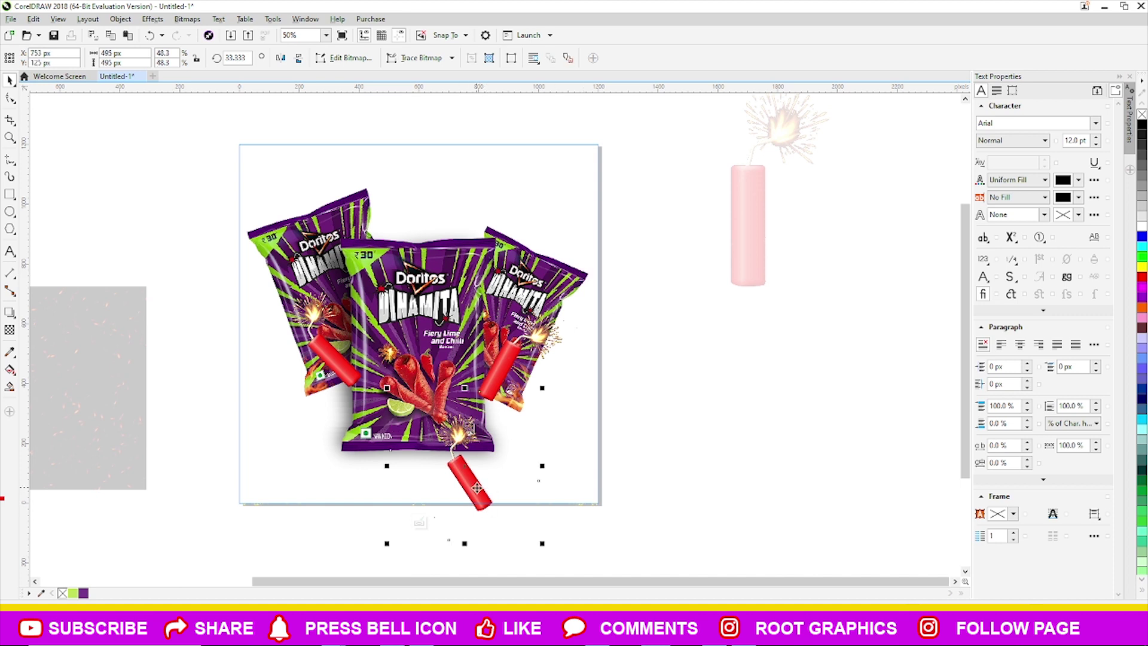
key("ctrl+Page_Down")
right_click(477, 488)
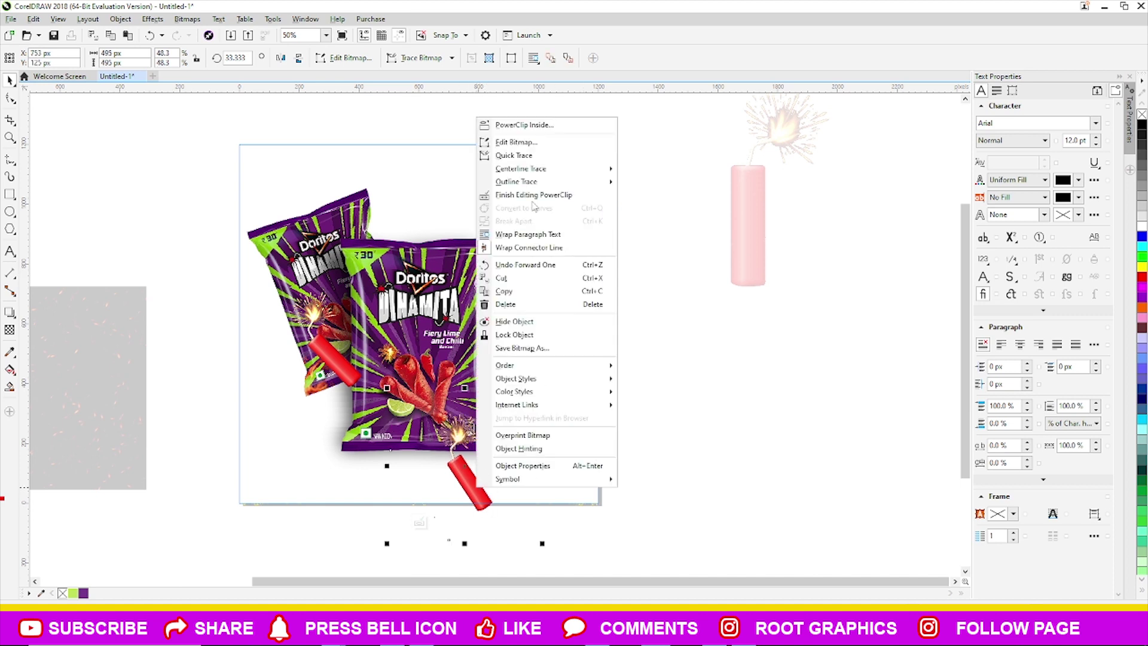
left_click(759, 500)
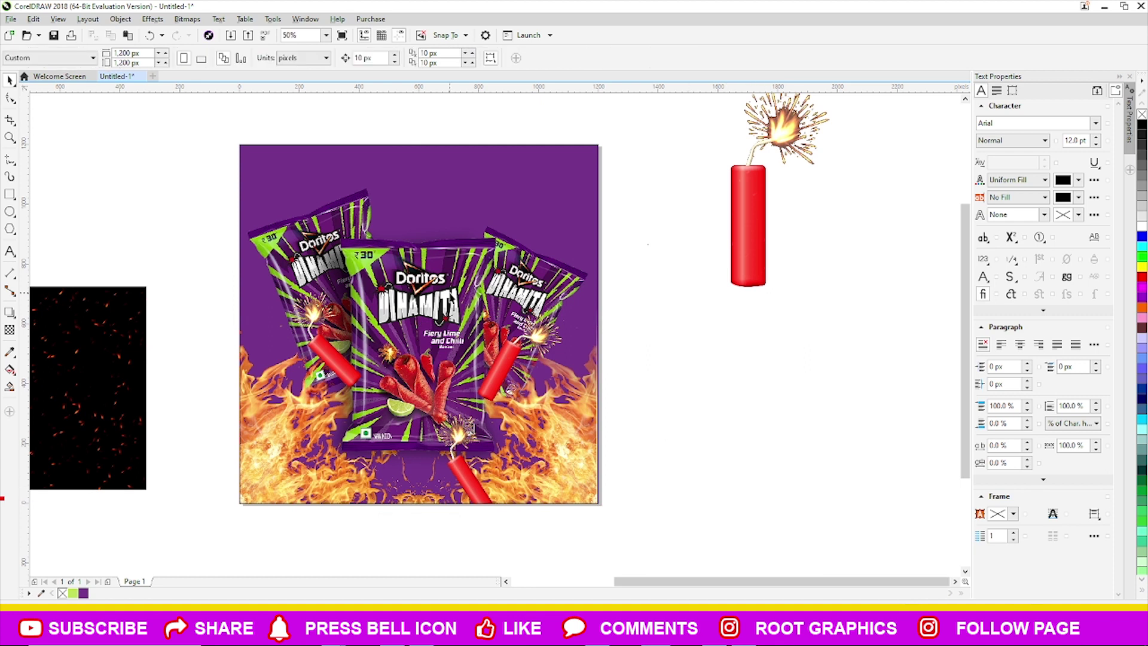
- Select the left and right firecrackers and finish editing the PowerClip
left_click(341, 370)
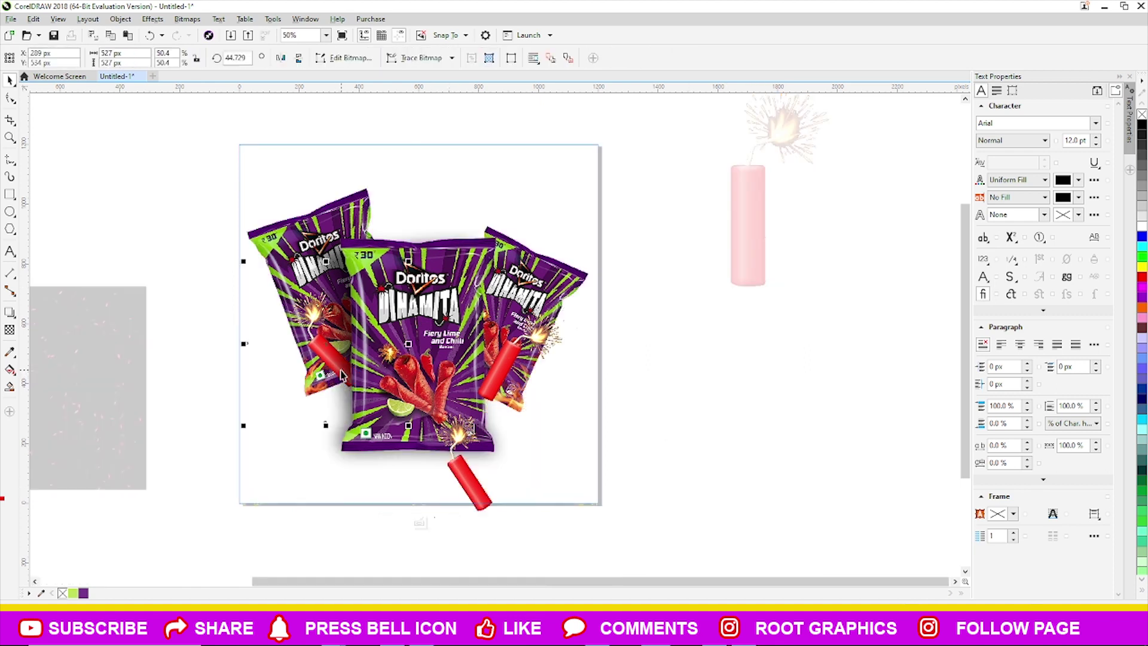
left_click(499, 368)
right_click(507, 370)
left_click(569, 330)
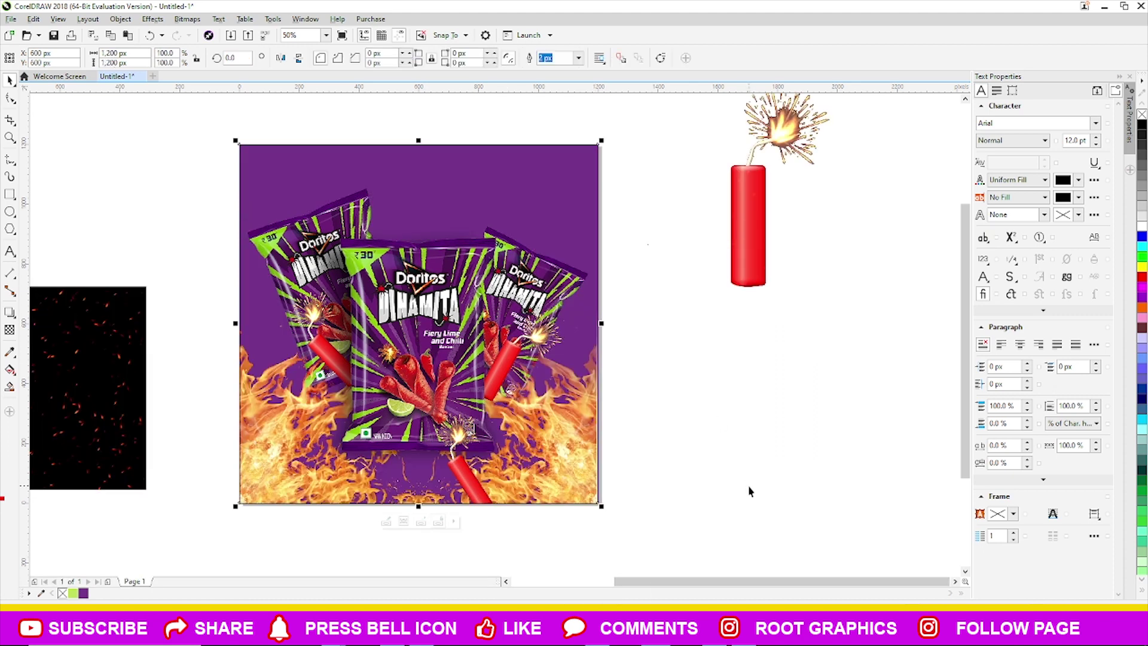
- Reopen the frame contents, then undo and redo the bottom firecracker's flame texture
double_click(472, 490)
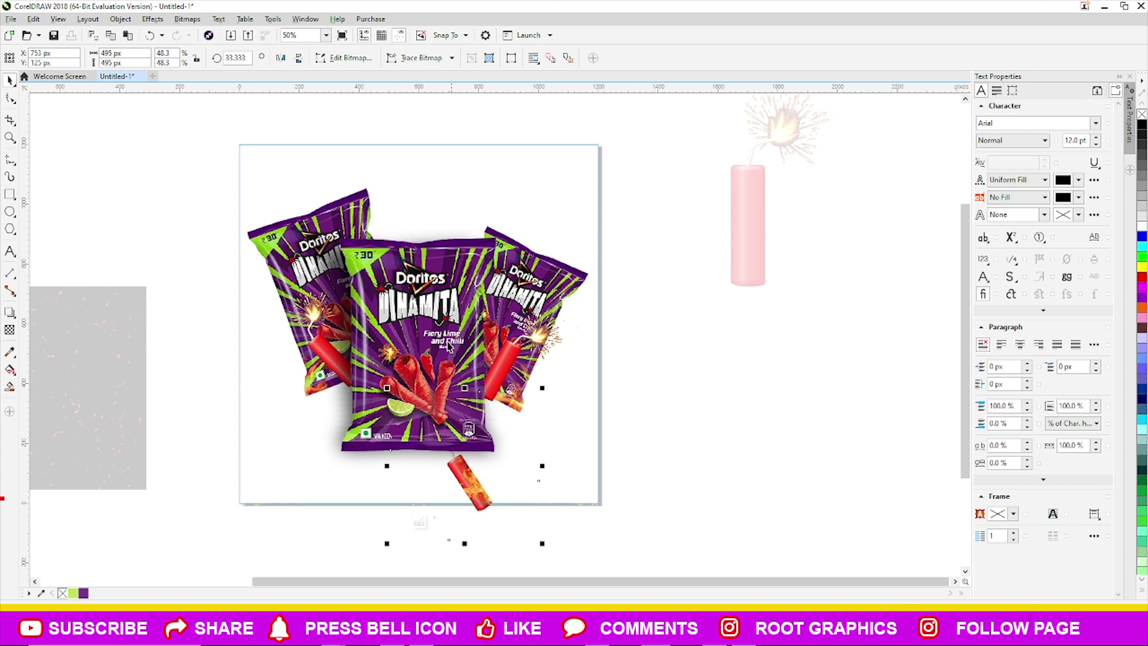
left_click(419, 287)
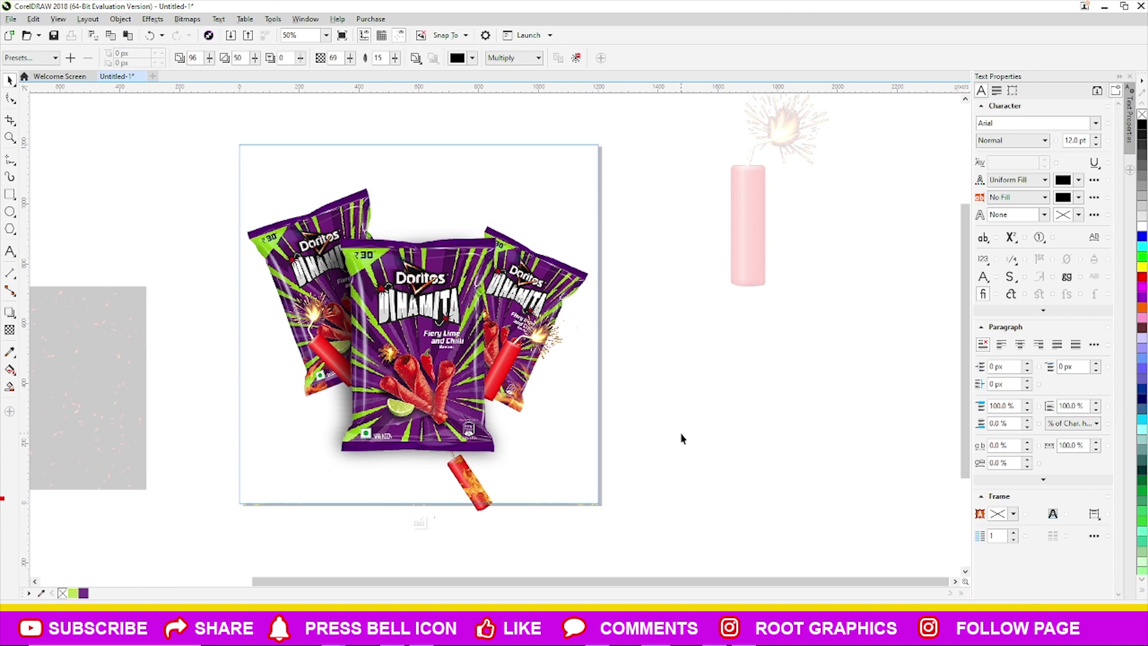
key("ctrl+z")
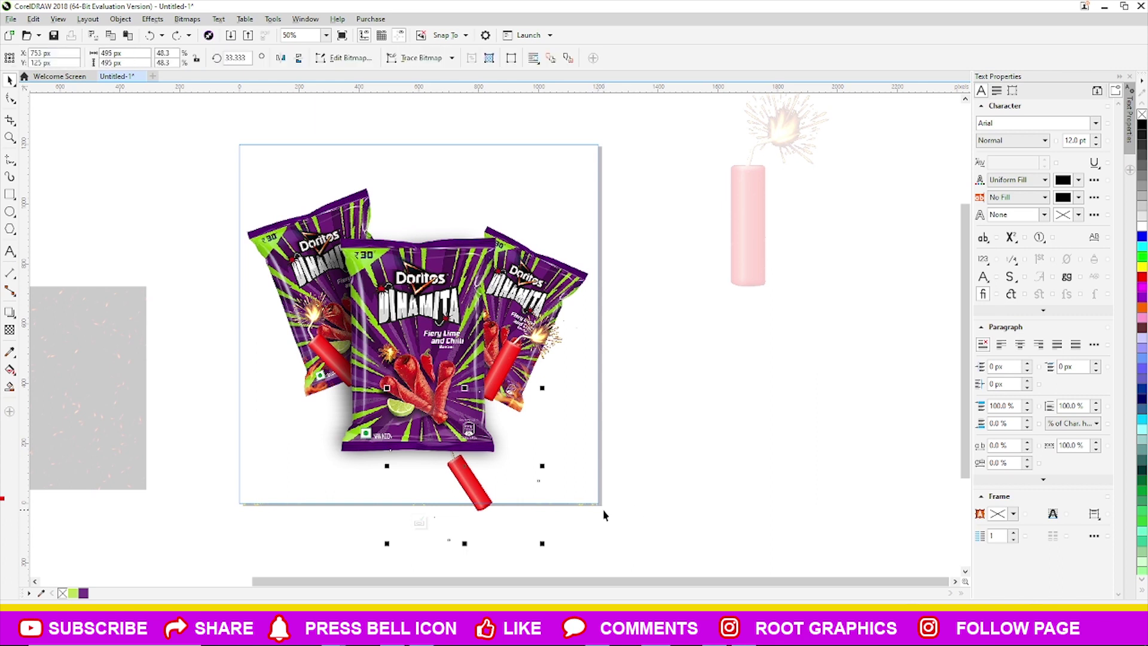
key("ctrl+shift+z")
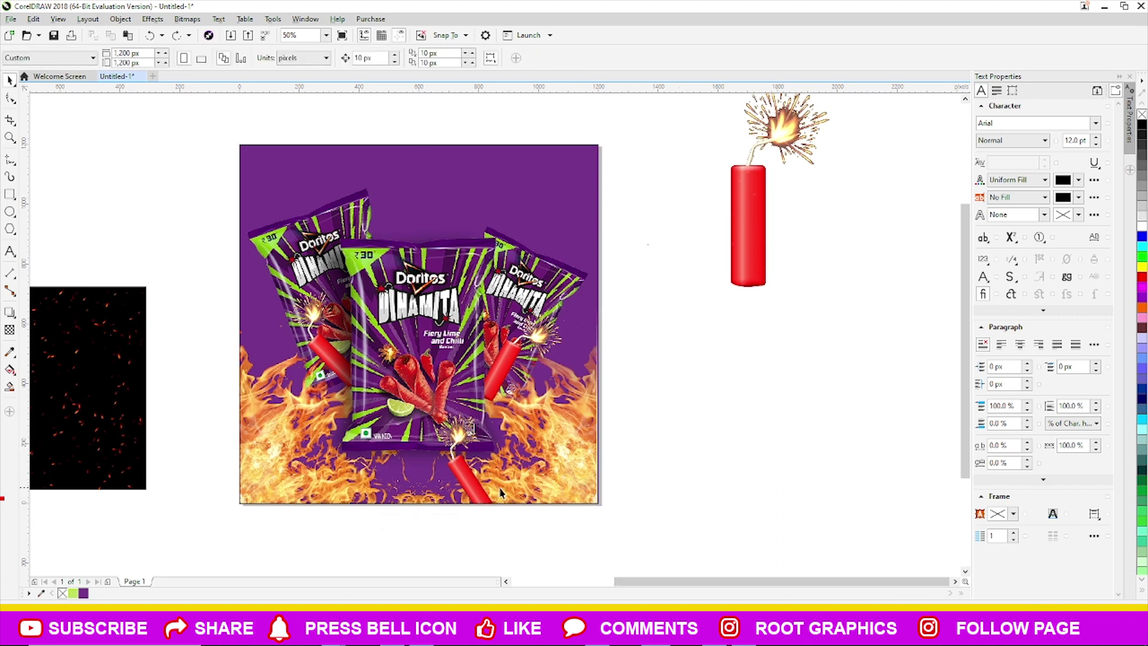
- Undo an accidental artwork move and finish editing the PowerClip
left_click_drag(473, 488, 455, 479)
key("ctrl+z")
left_click(651, 461)
scroll(616, 466, "up", 3)
scroll(210, 448, "down", 3)
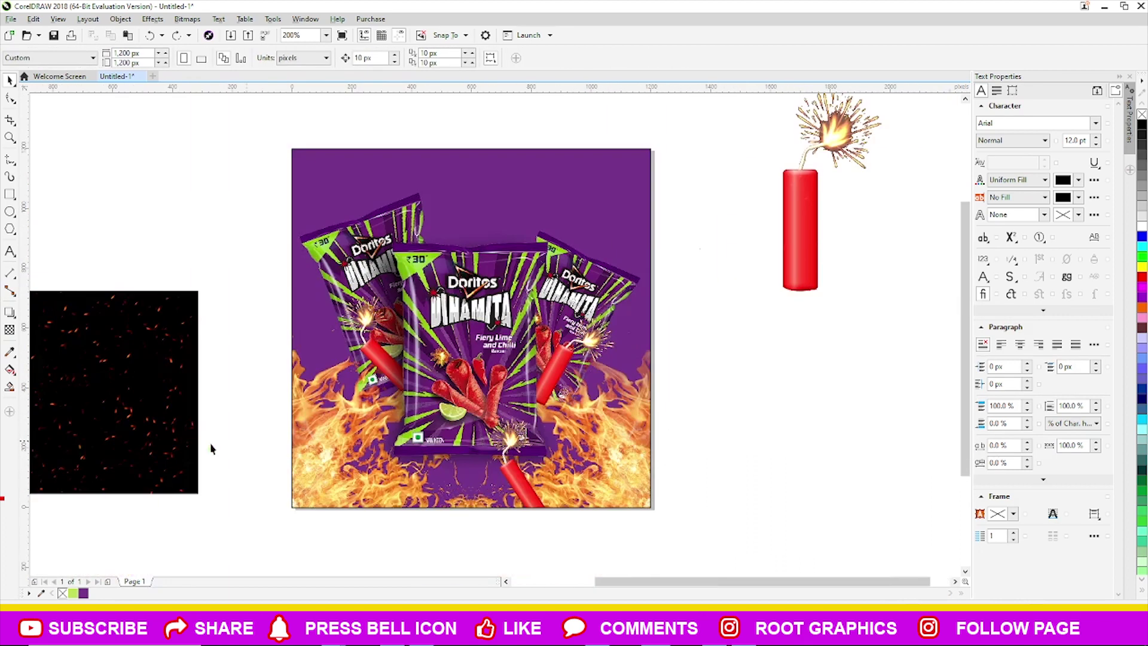
scroll(328, 448, "up", 2)
scroll(329, 448, "up", 2)
scroll(585, 449, "down", 4)
scroll(601, 434, "up", 4)
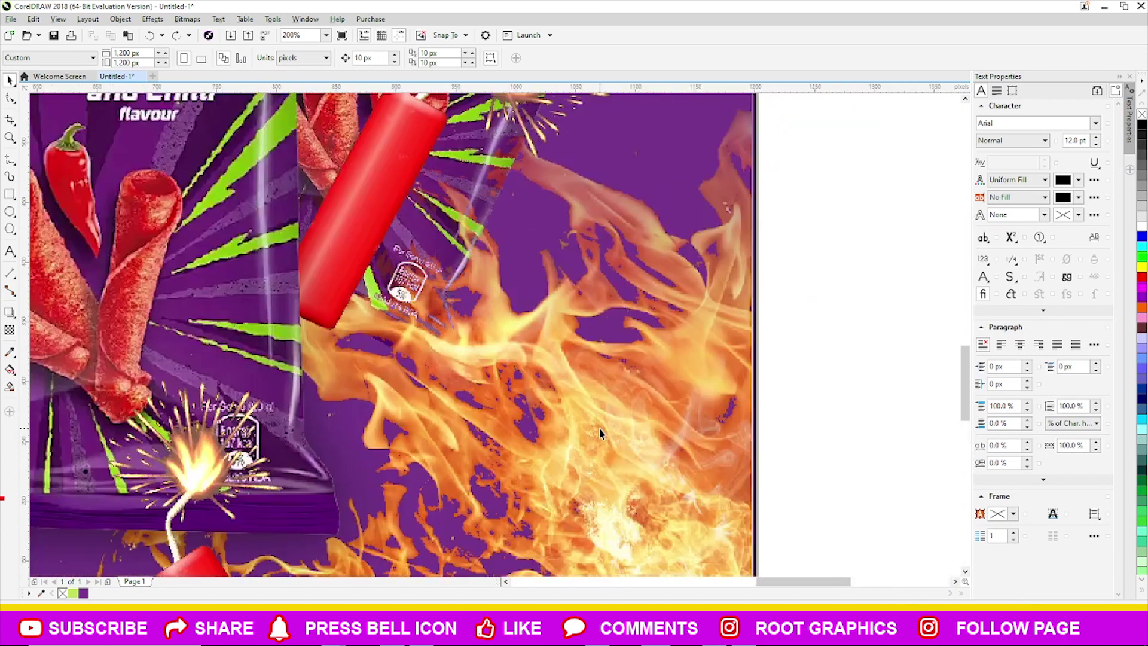
left_click(648, 421)
right_click(649, 421)
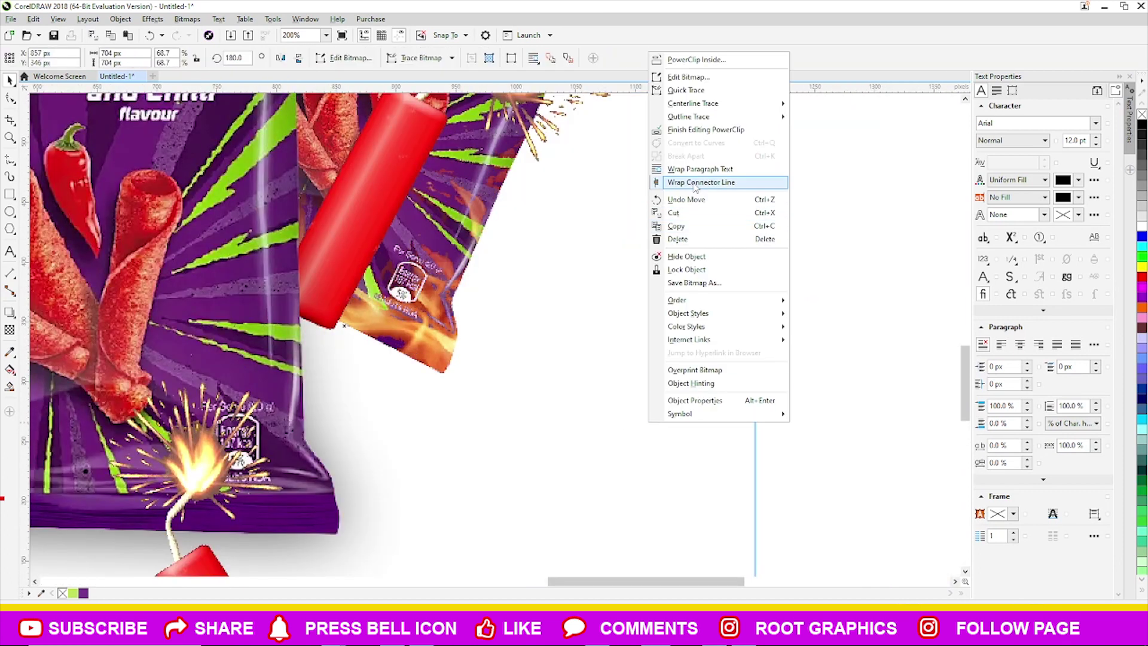
left_click(703, 130)
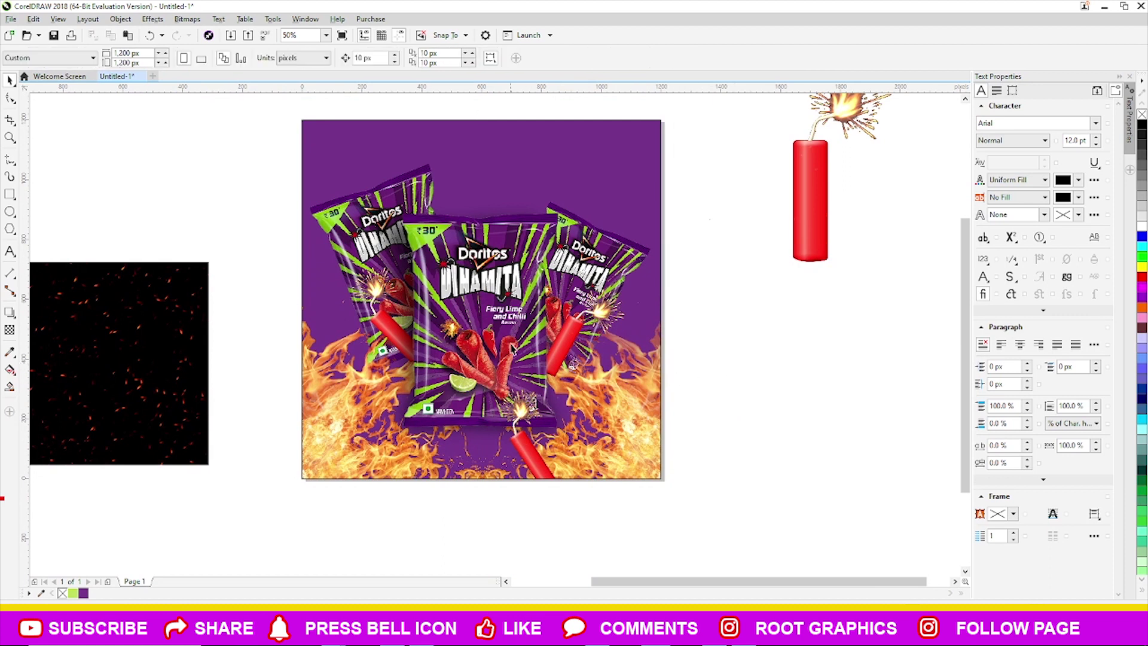
scroll(513, 349, "down", 2)
scroll(502, 385, "up", 2)
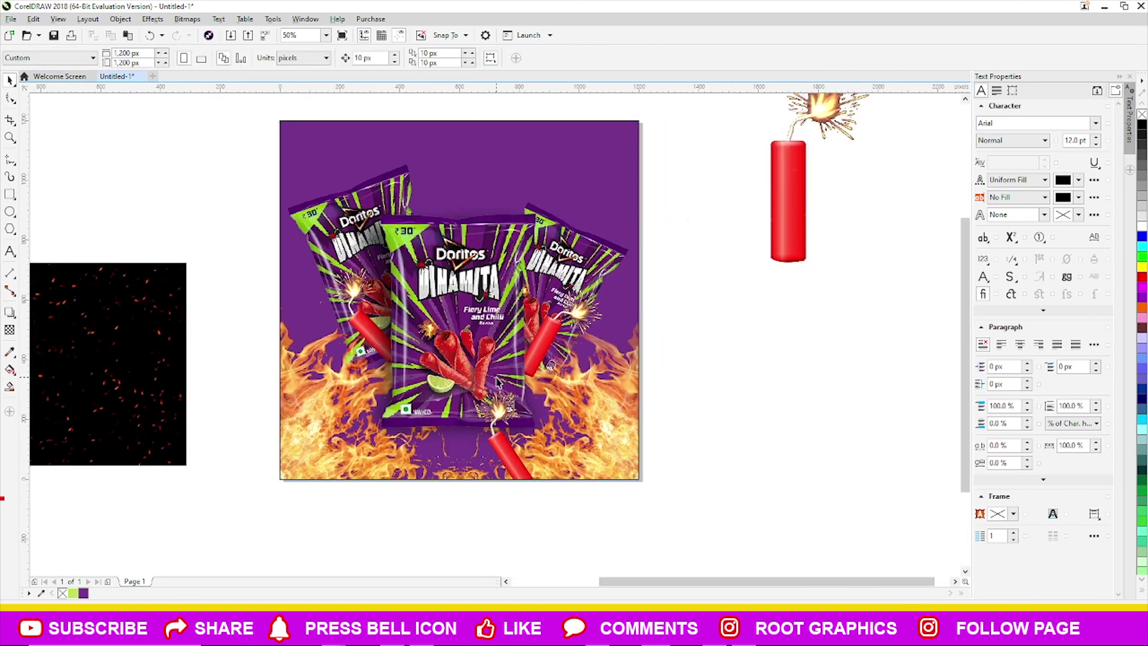
- Reopen the frame contents, tilt the right-bag firecracker further, and nudge it left and down
double_click(531, 458)
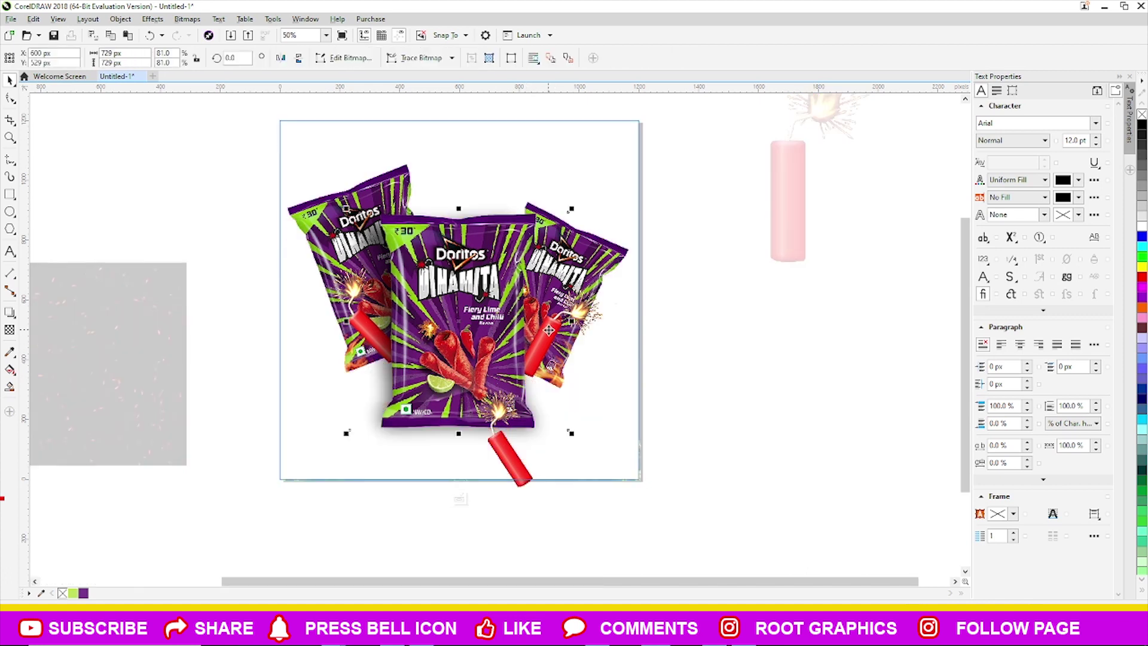
left_click(577, 312)
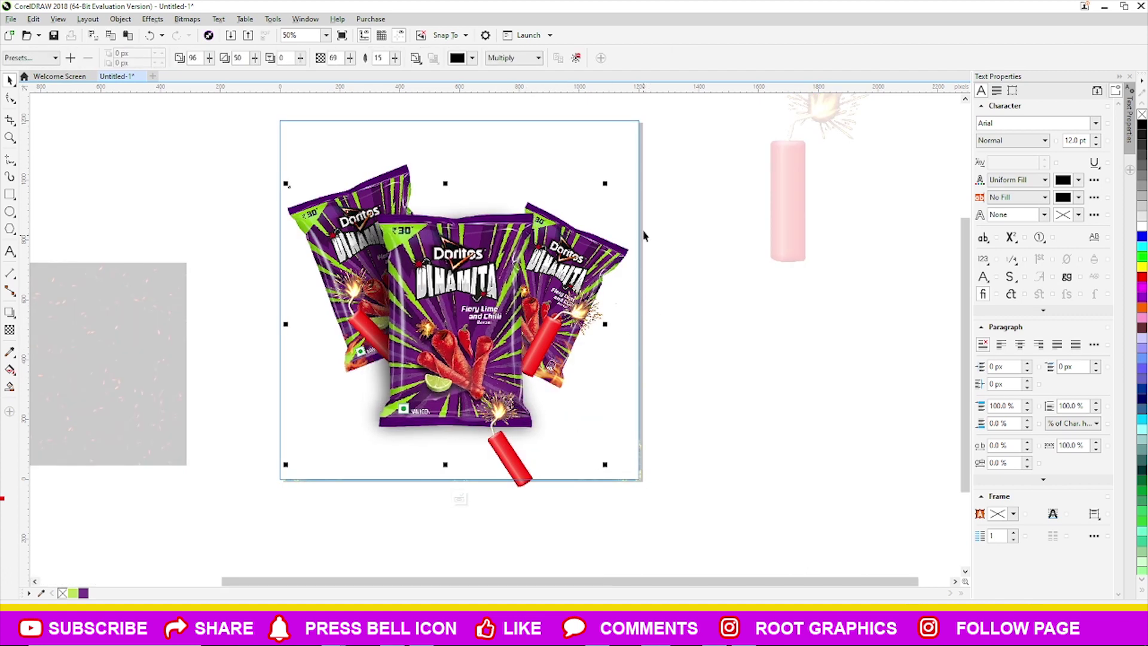
left_click(598, 316)
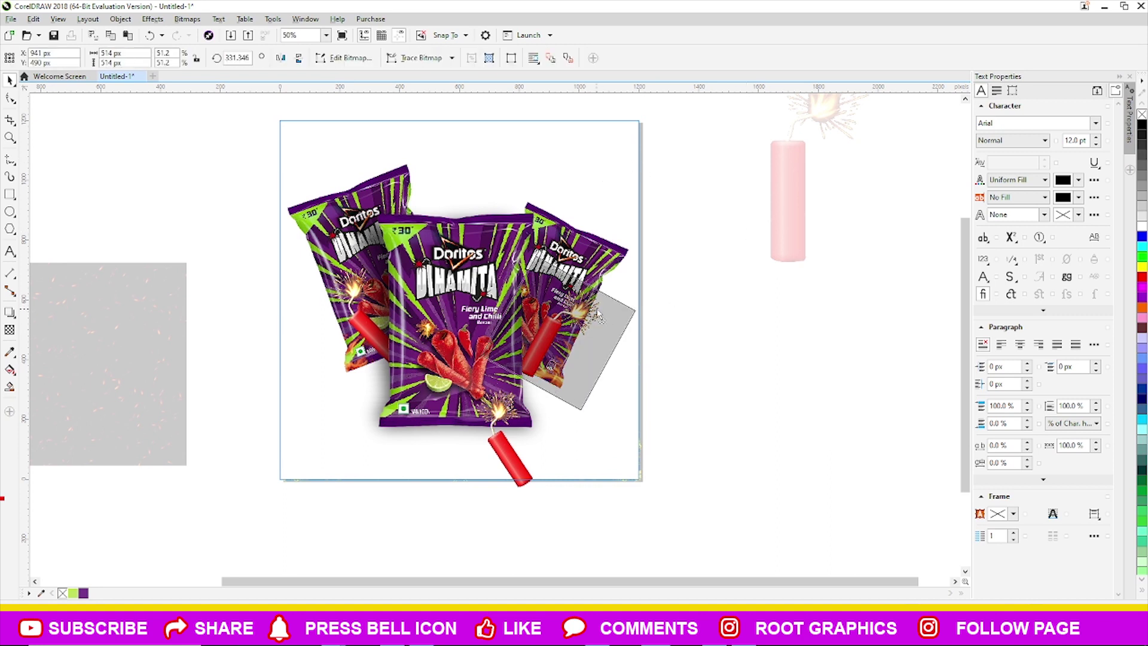
left_click_drag(645, 252, 658, 265)
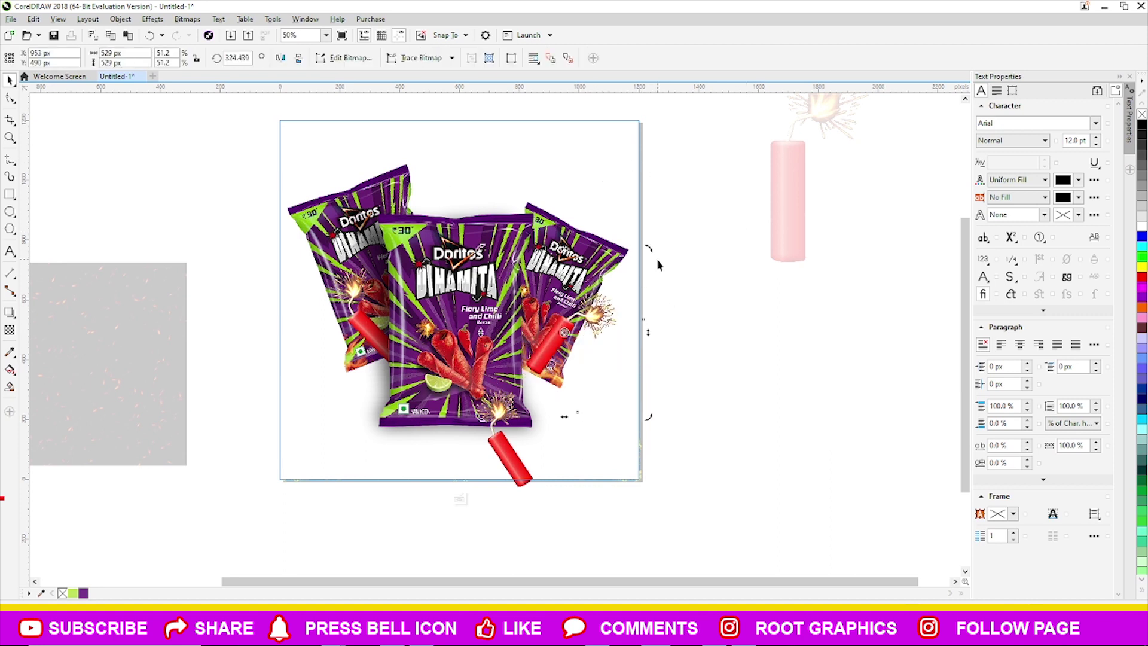
key("Left")
key("Left")
key("Down")
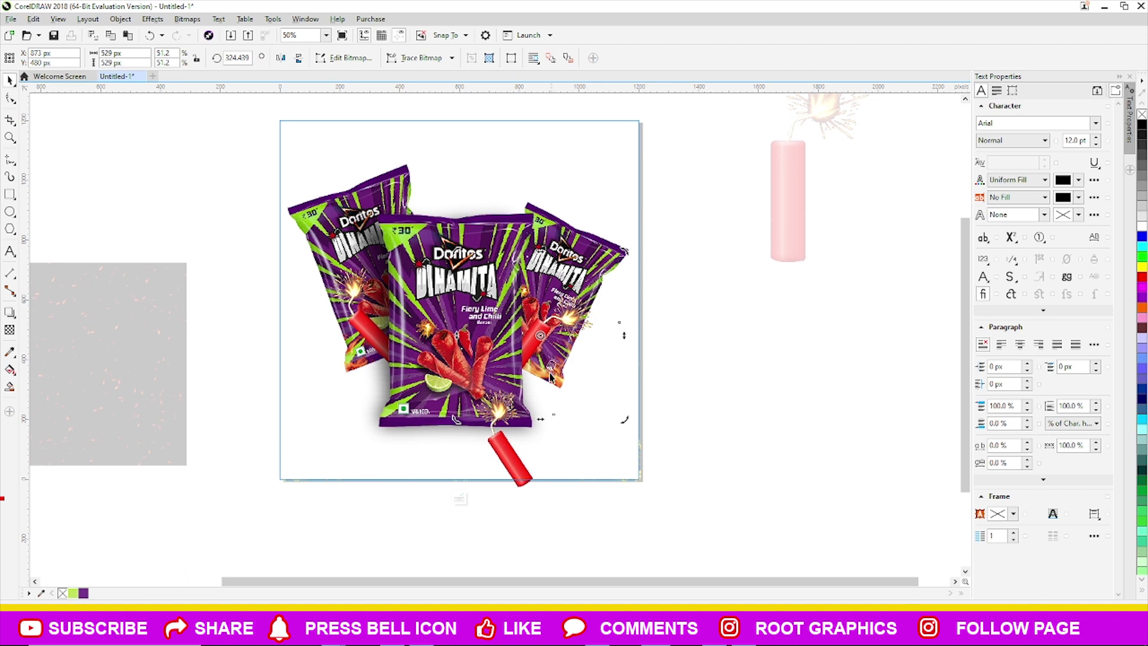
- Finish editing the PowerClip and shrink the standalone firecracker image
right_click(512, 469)
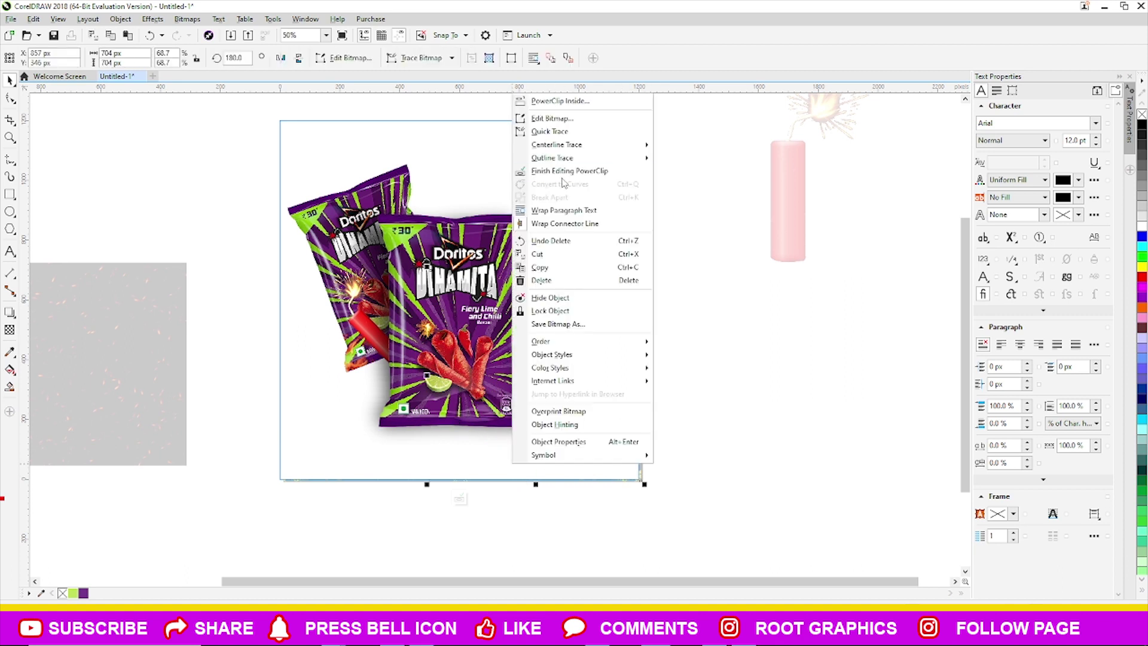
left_click(565, 171)
left_click_drag(798, 244, 805, 400)
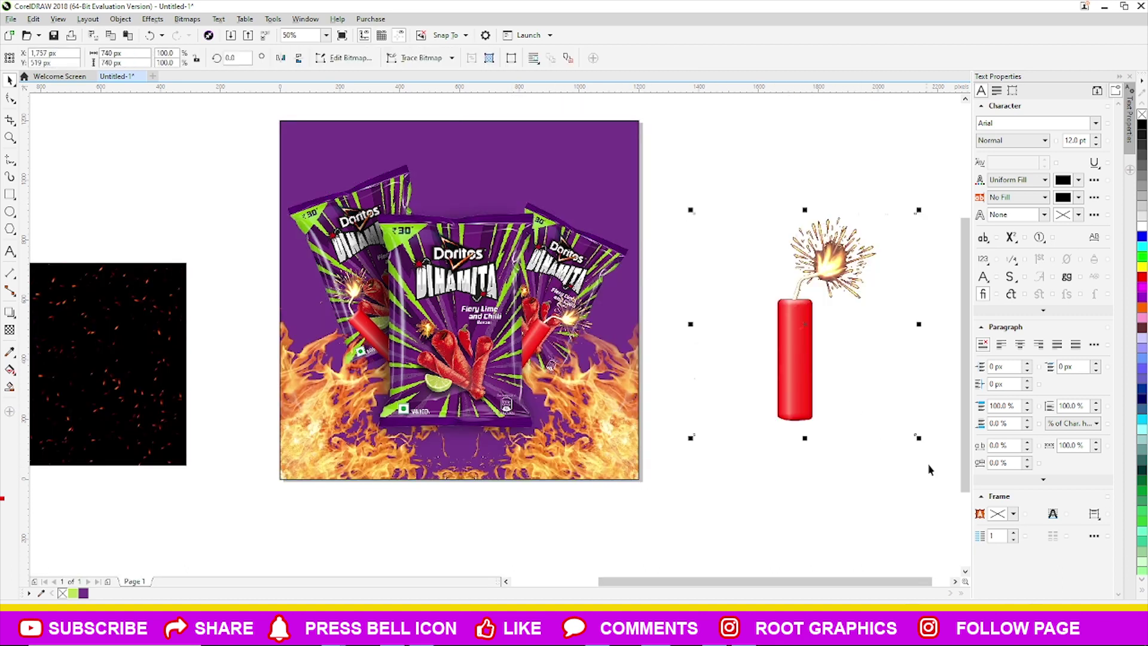
left_click_drag(921, 439, 841, 363)
- Tilt the firecracker and set it among the flames in the poster's lower middle
left_click(773, 448)
left_click_drag(773, 448, 407, 455)
left_click(367, 429)
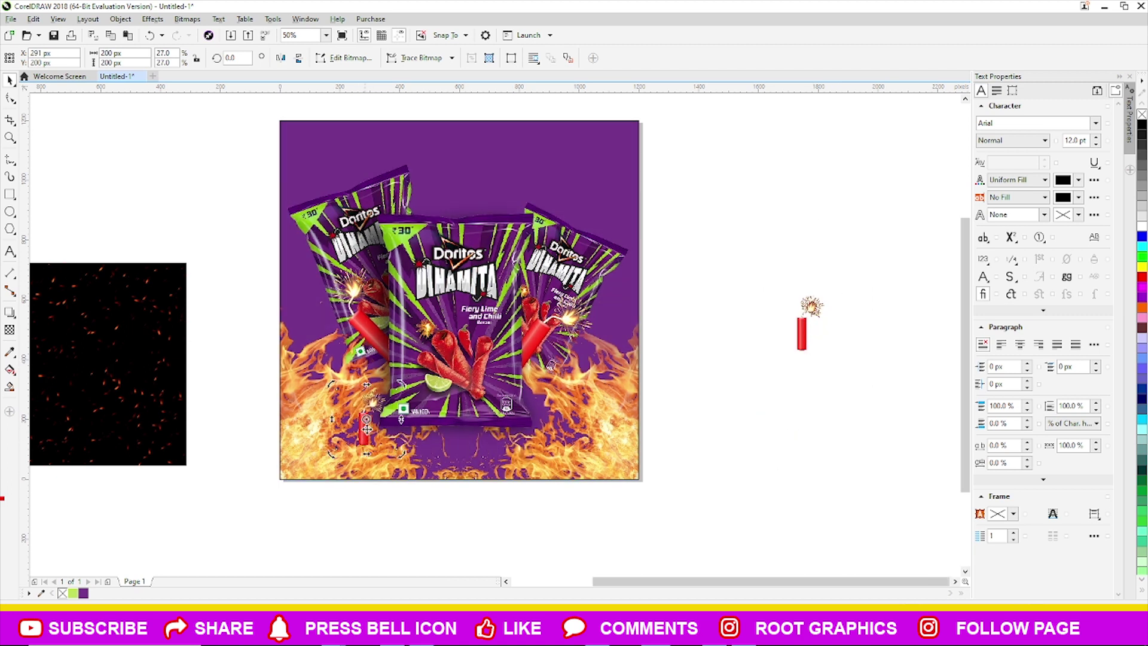
left_click_drag(367, 419, 517, 446)
left_click_drag(557, 395, 515, 468)
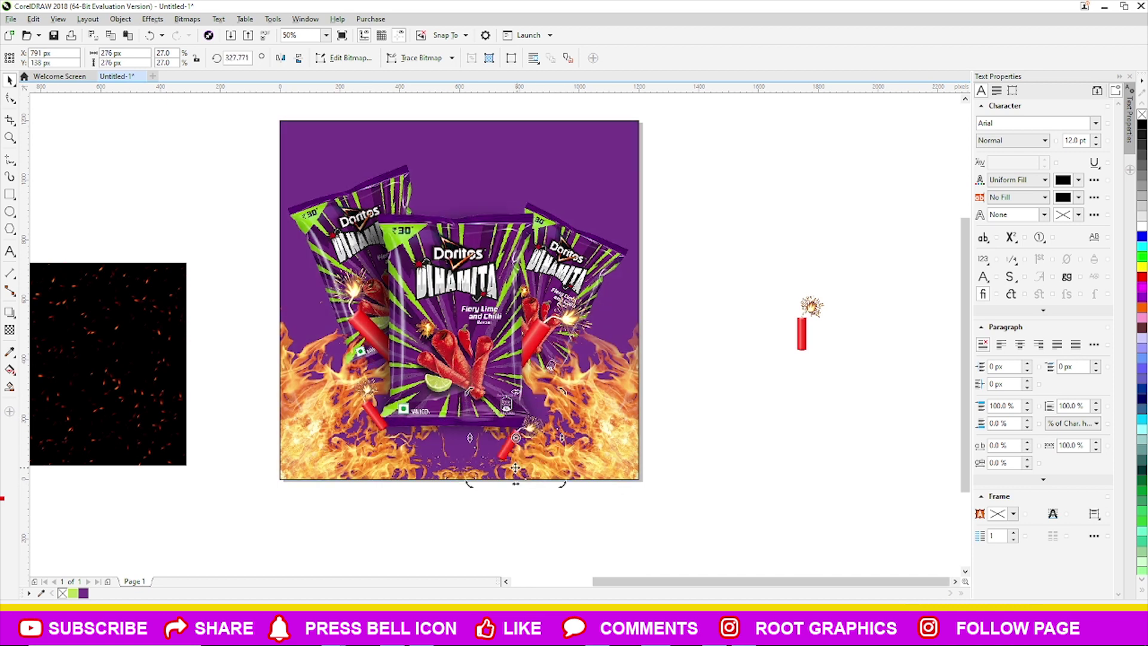
- Type the text DINAMITA beside the poster
left_click(796, 495)
left_click(10, 251)
left_click(156, 173)
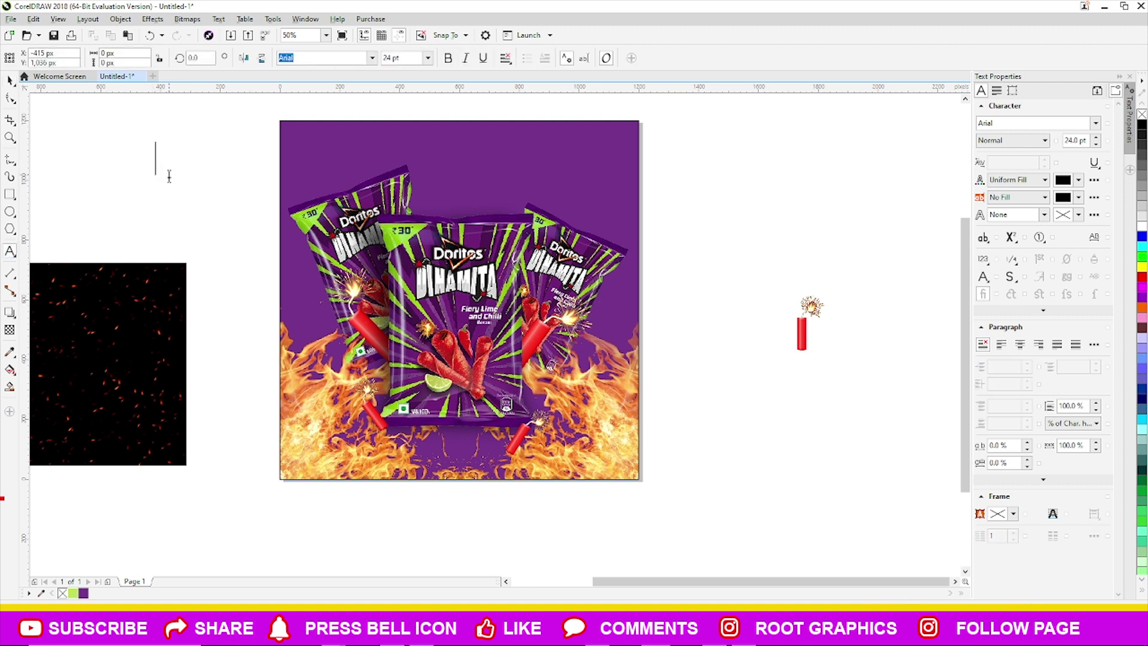
scroll(172, 175, "up", 1)
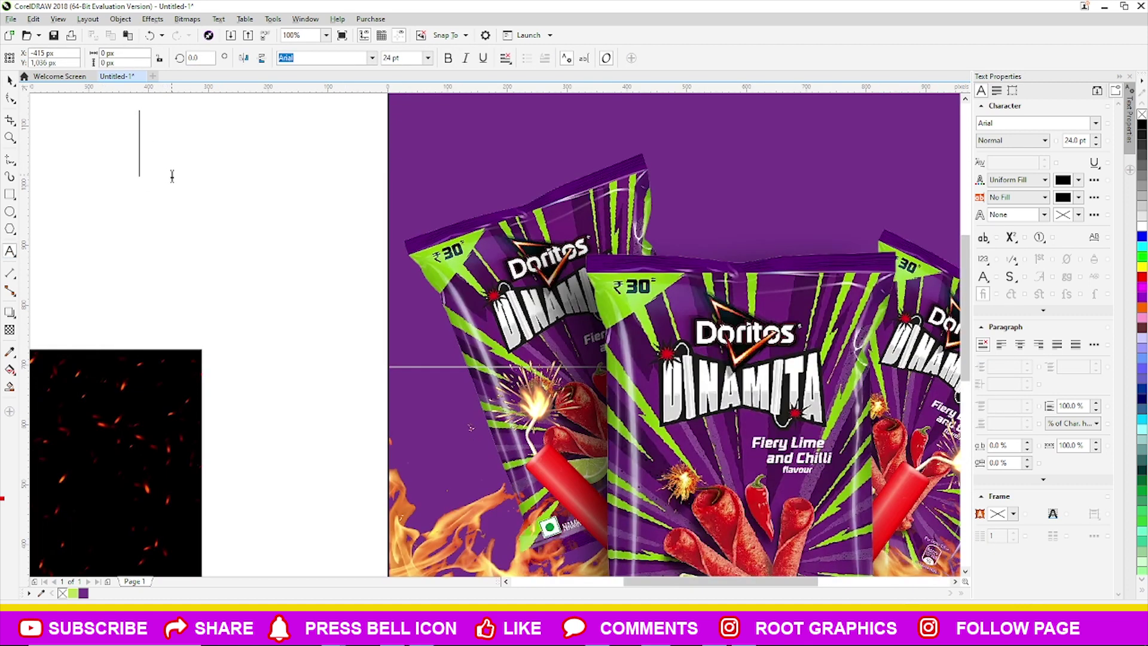
type("DI")
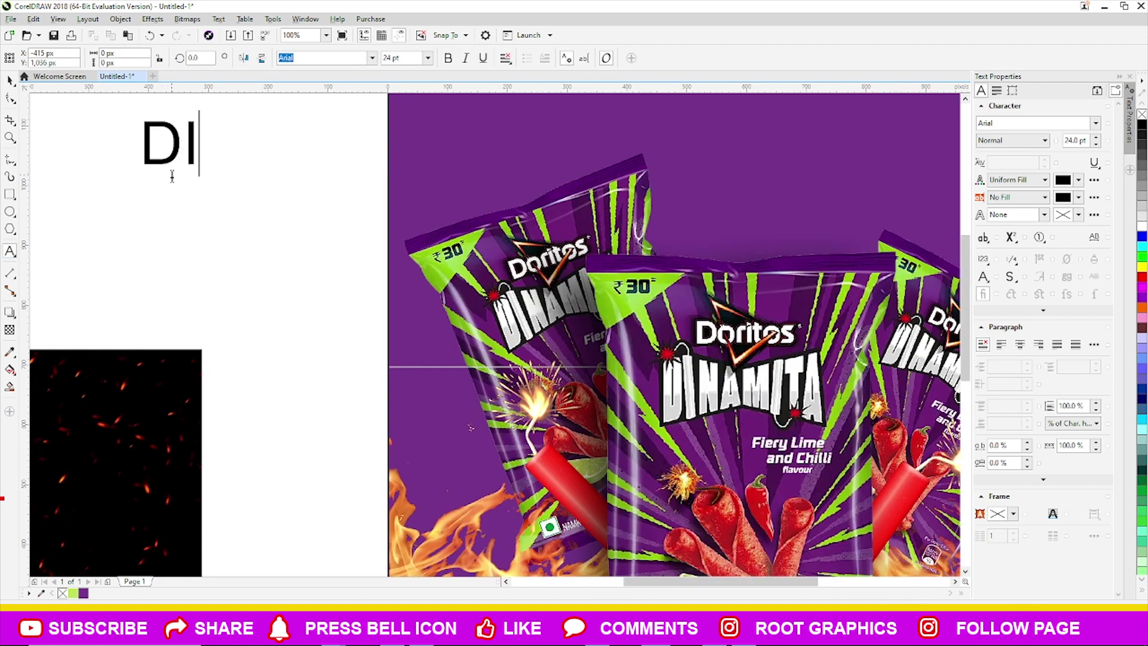
type("NAN=")
key("BackSpace")
key("BackSpace")
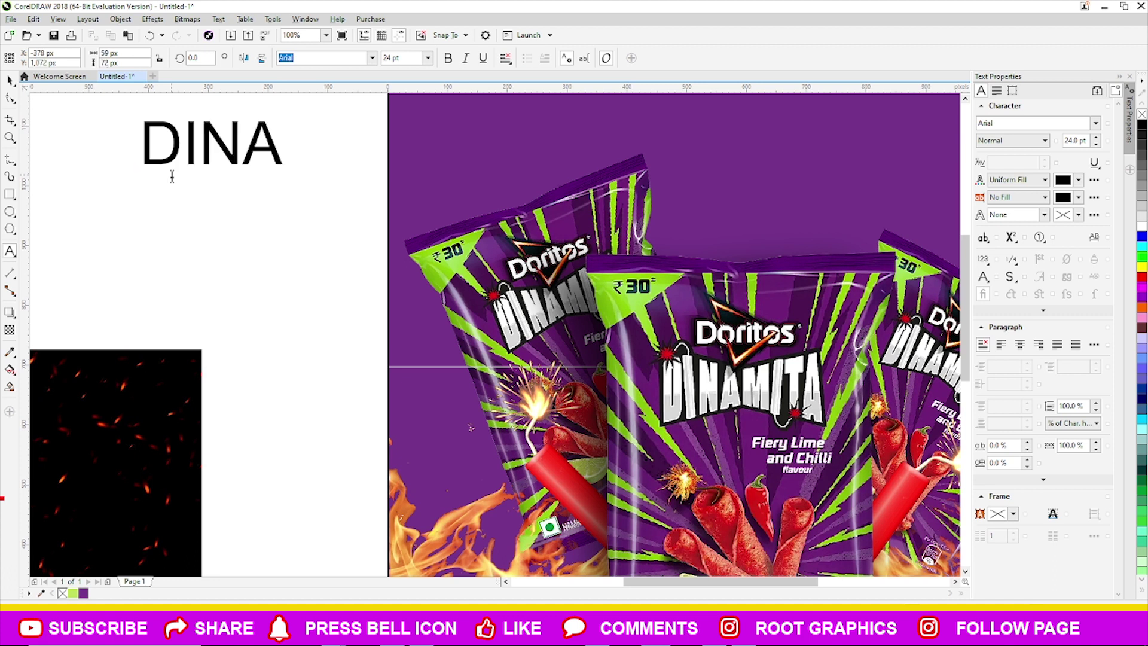
type("MITA")
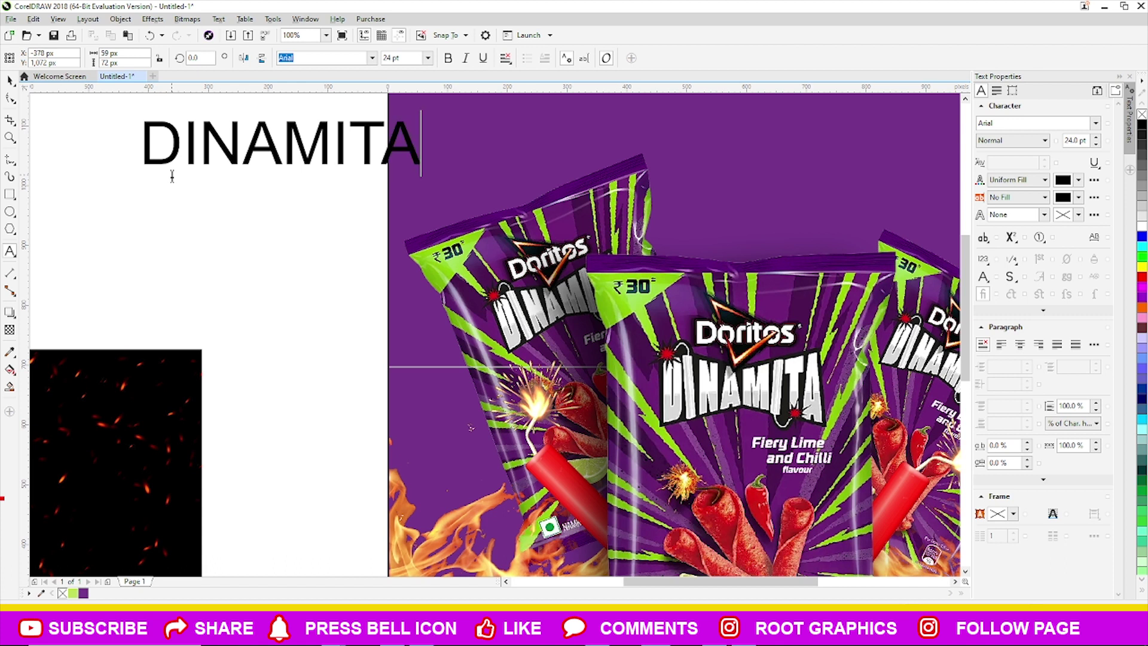
key("Escape")
- Make DINAMITA white, move it onto the poster's top, and set it in Impact
left_click(10, 80)
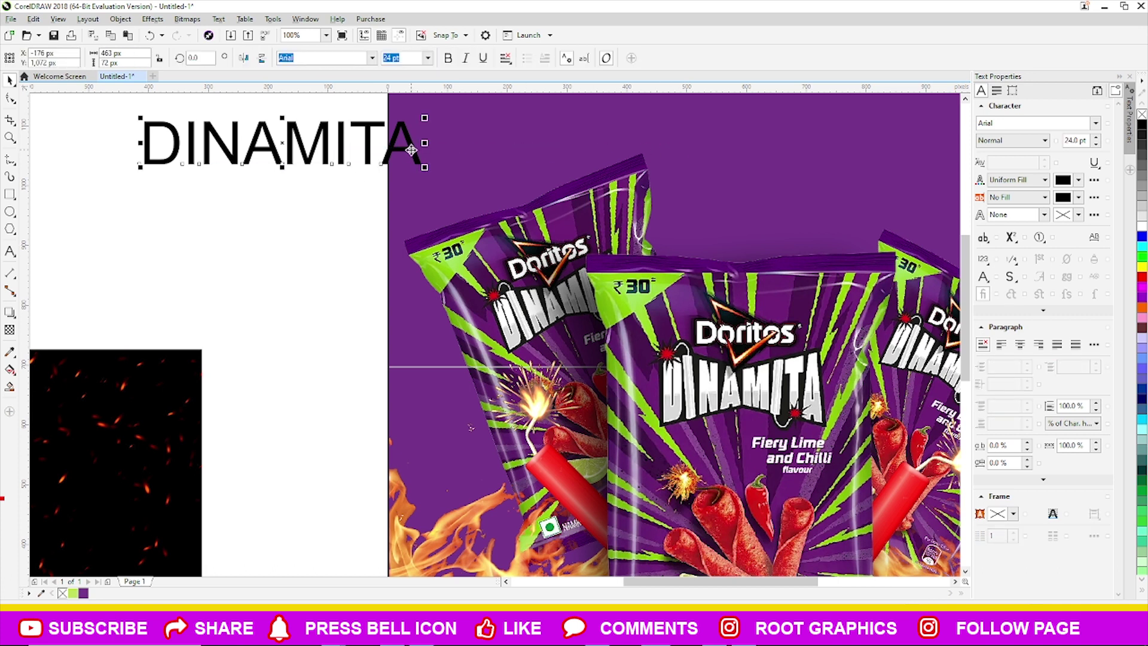
left_click(1142, 226)
scroll(568, 203, "down", 2)
left_click_drag(383, 179, 628, 182)
scroll(843, 265, "up", 1)
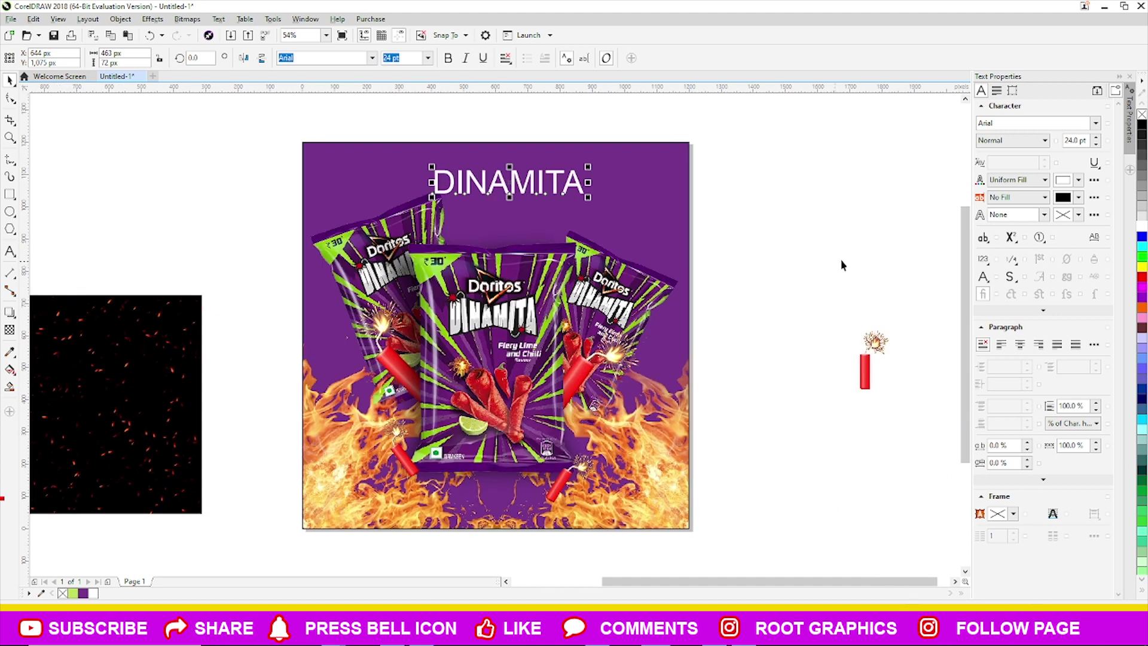
left_click(1025, 140)
left_click(1096, 122)
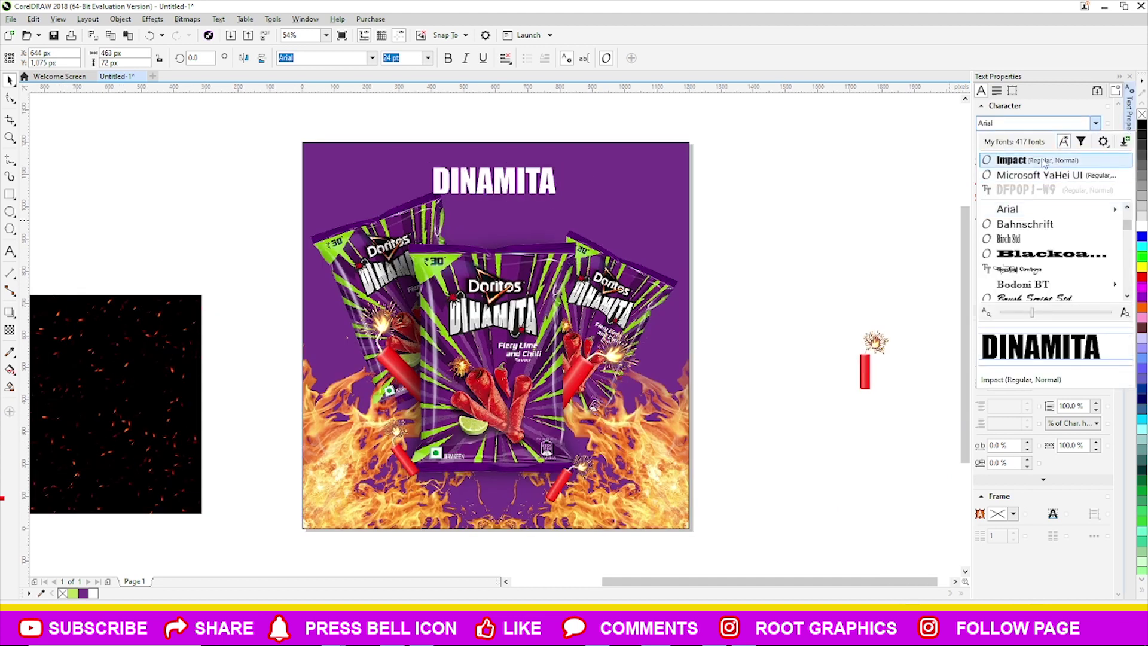
left_click(1042, 162)
- Enlarge the title, move it toward the top right, and place a copy below
left_click_drag(559, 198, 587, 212)
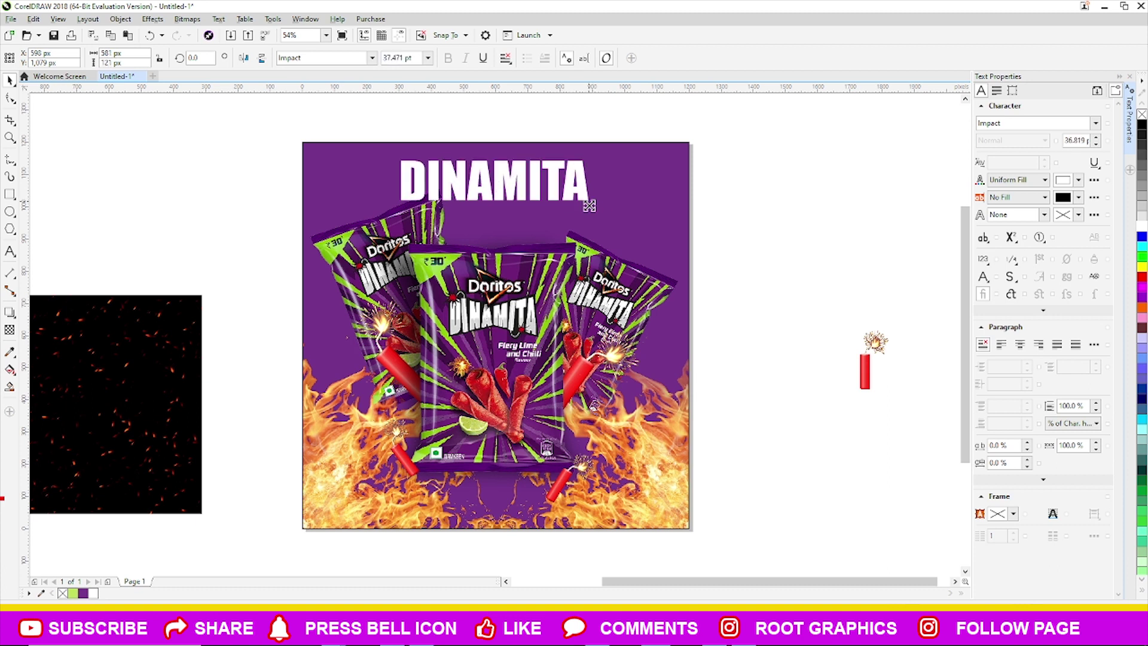
left_click_drag(516, 183, 660, 194)
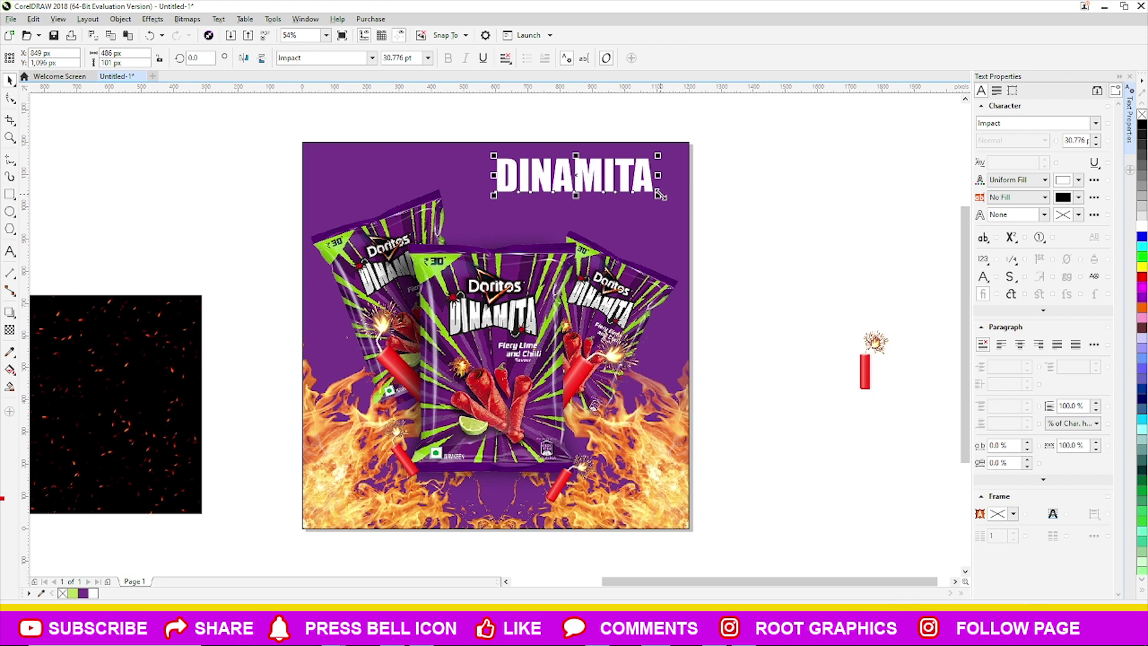
left_click_drag(583, 180, 582, 212)
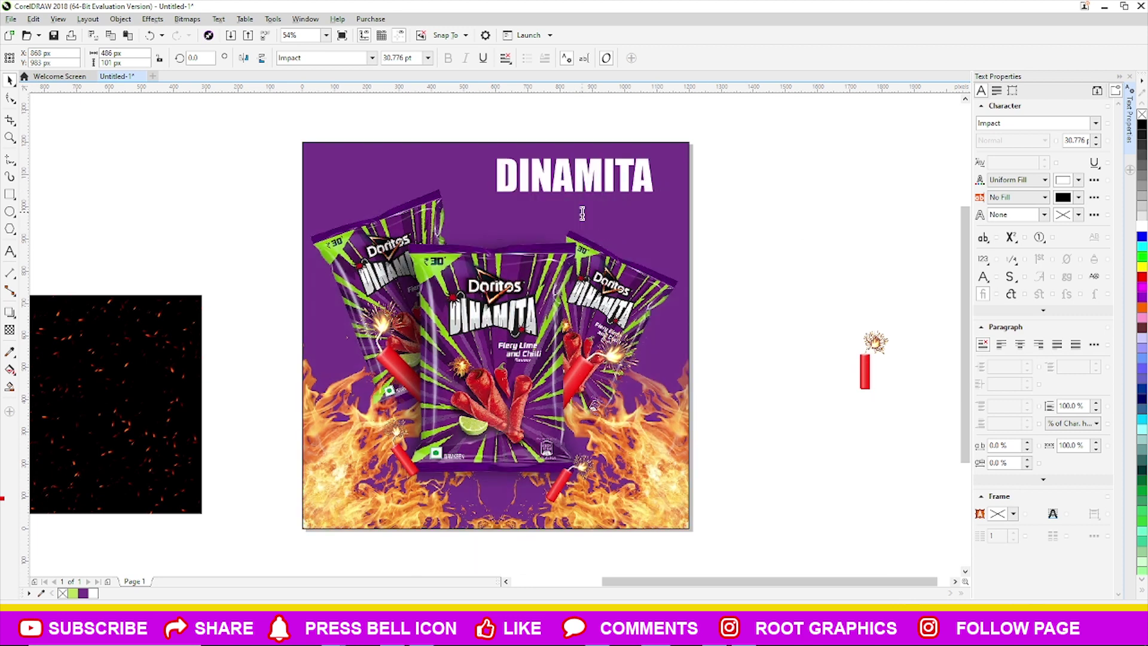
- Start replacing the copied title's text with a mistyped first attempt at Fiery Lime
double_click(581, 212)
scroll(582, 212, "up", 4)
scroll(582, 218, "down", 1)
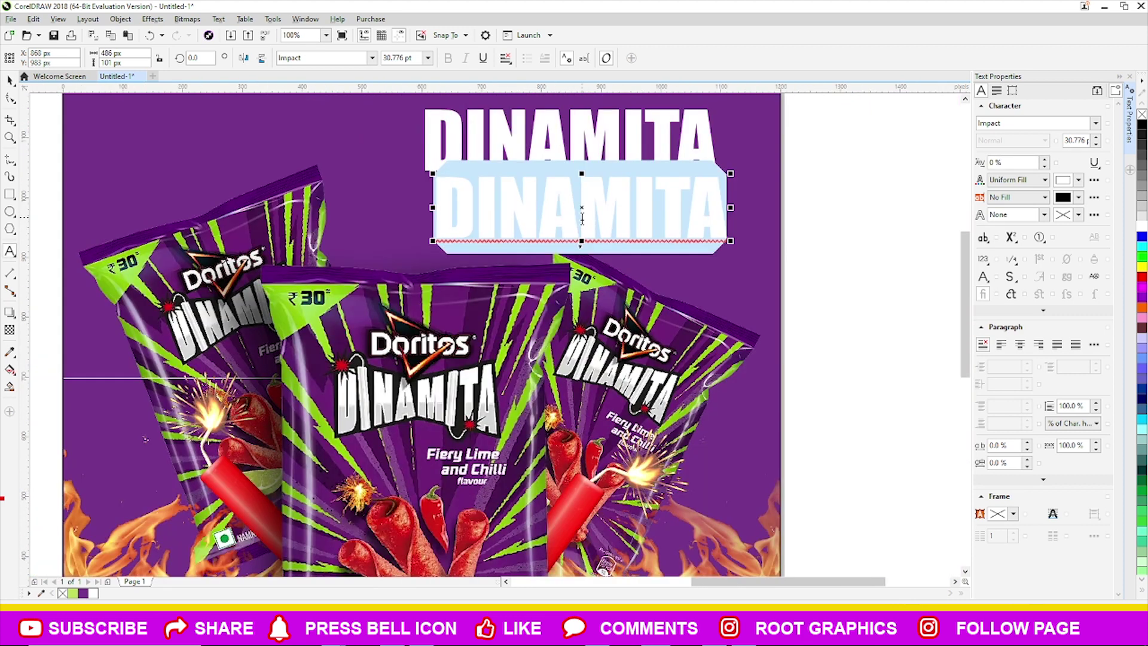
type("f")
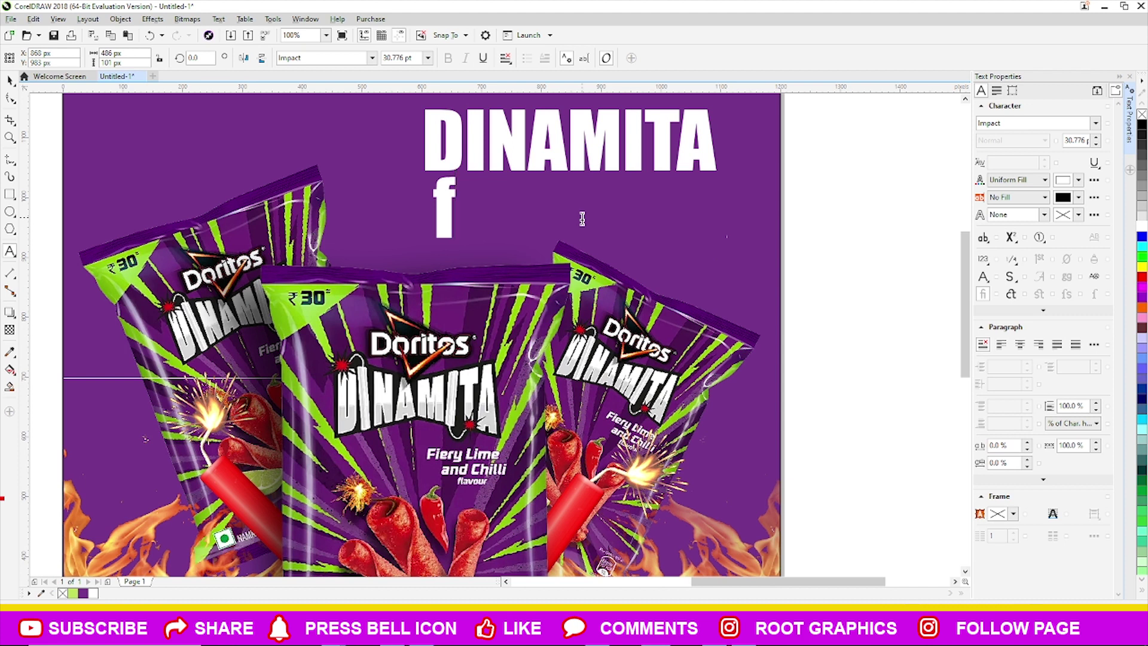
type("IERY II")
key("BackSpace")
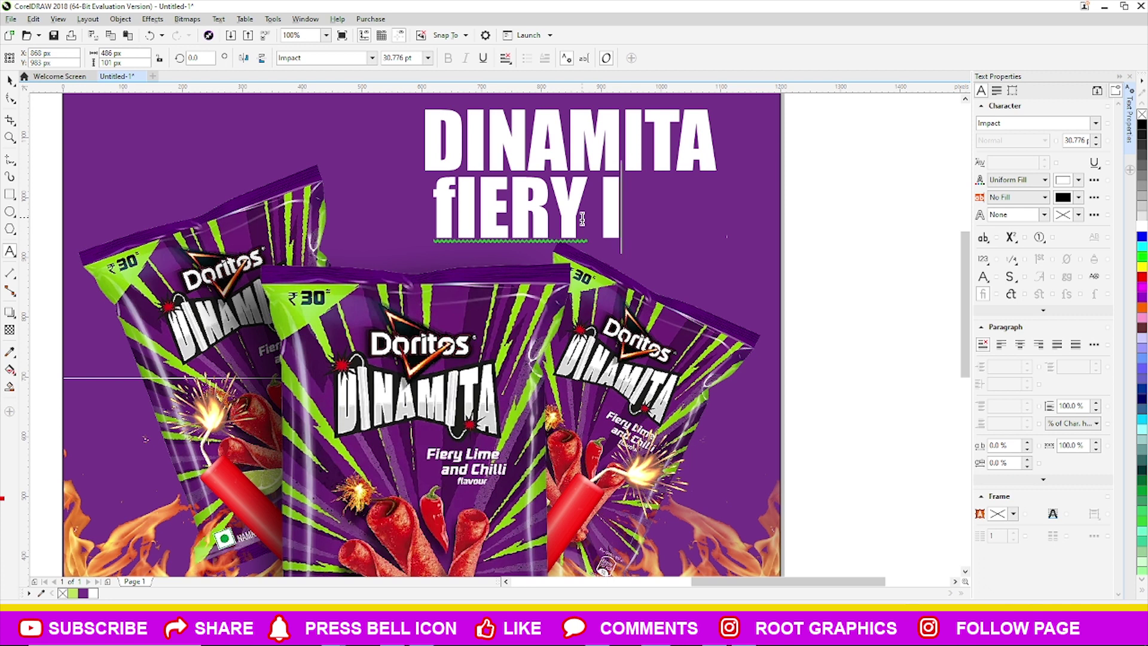
type("ime")
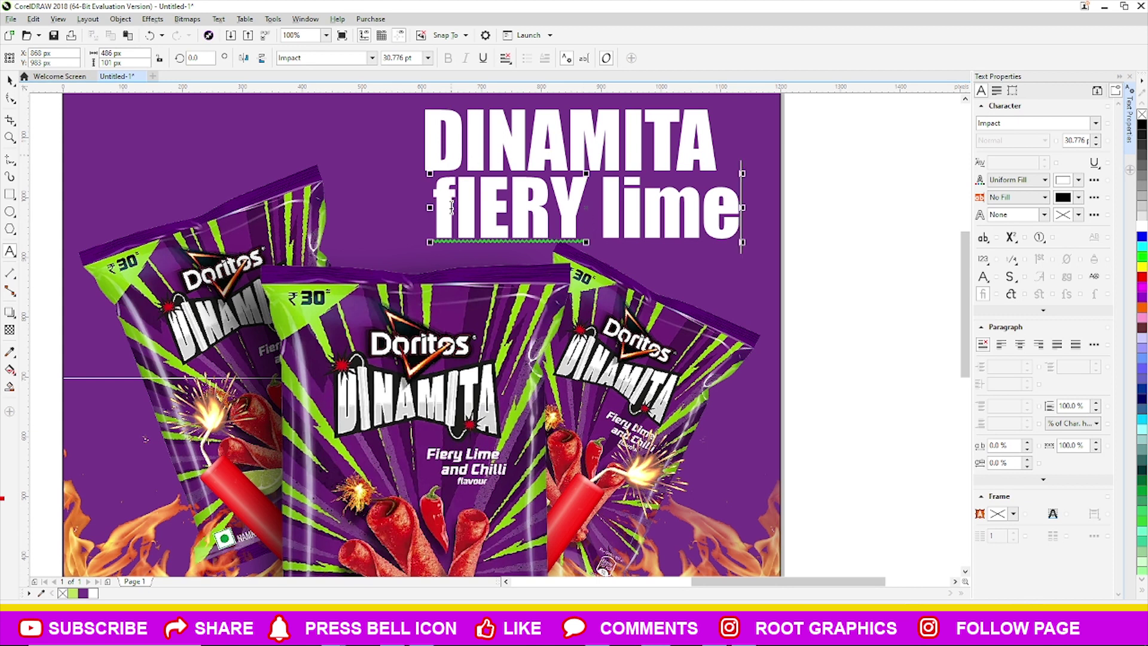
left_click_drag(452, 207, 783, 220)
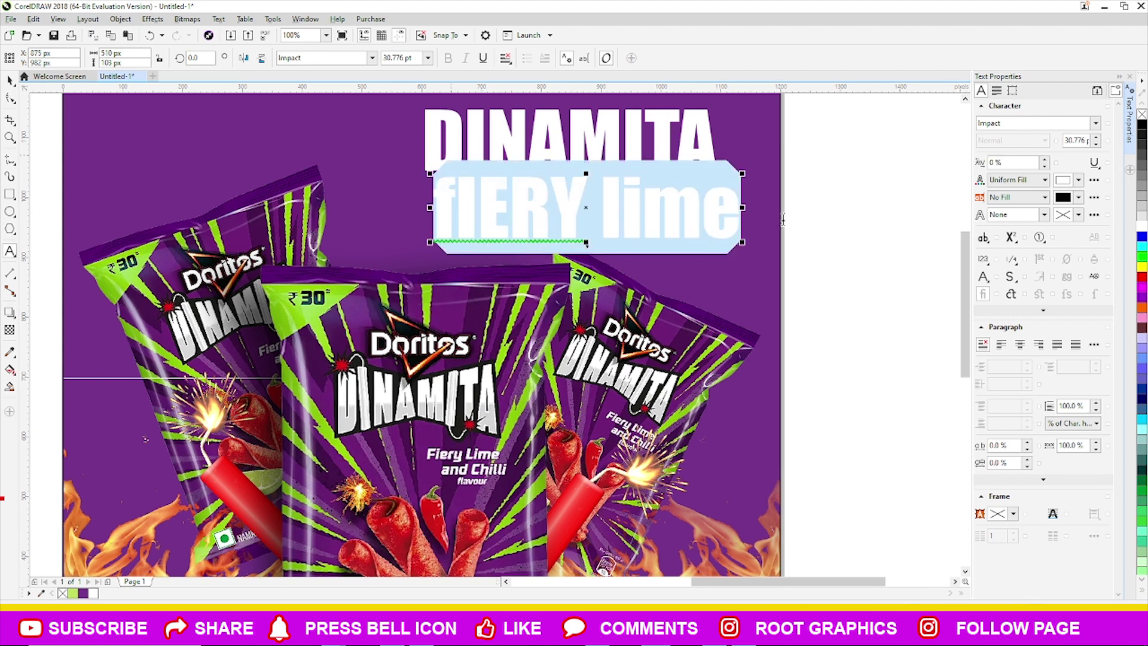
- Retype the copy as three lines: Fiery Lime, And Chilli, Flavour
type("F")
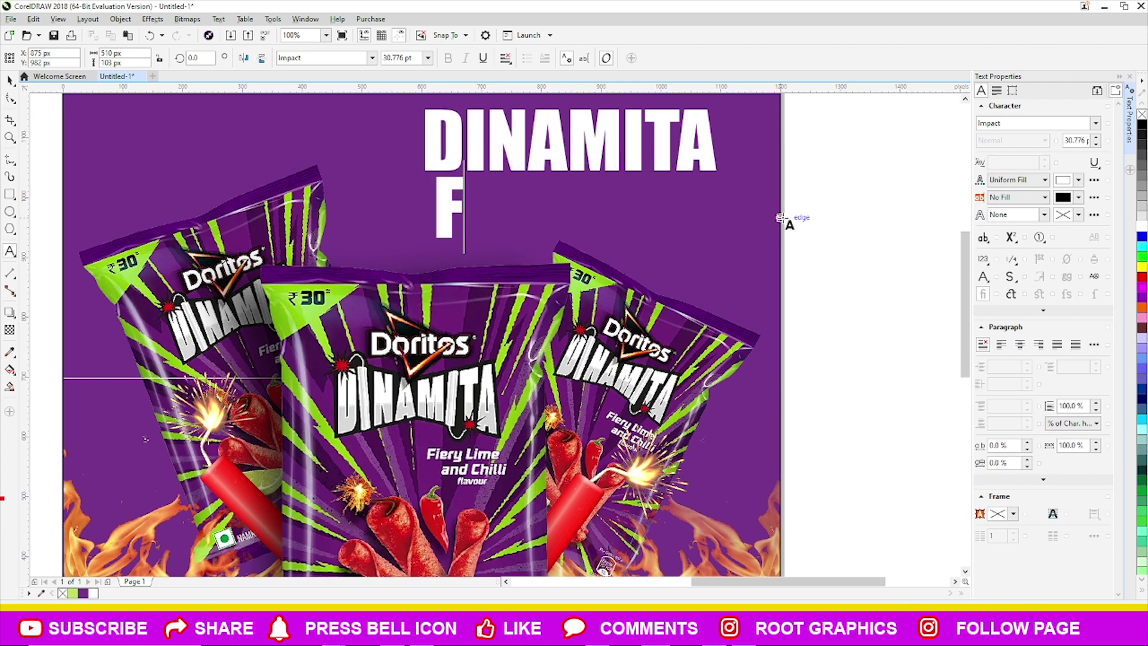
type("iery")
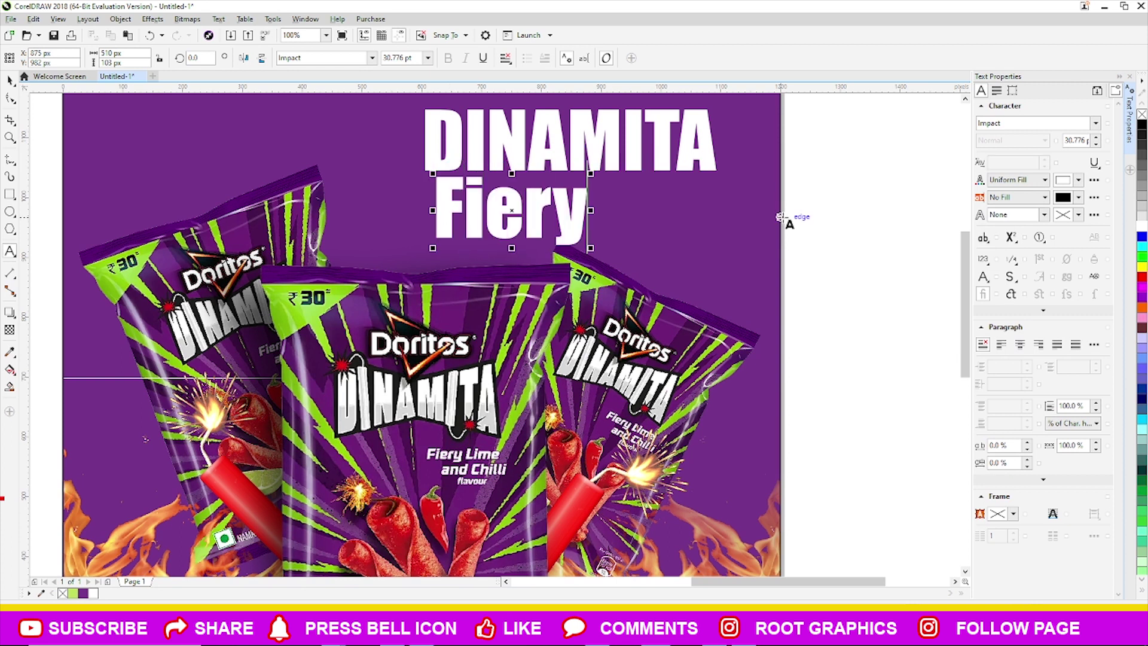
type(" Li")
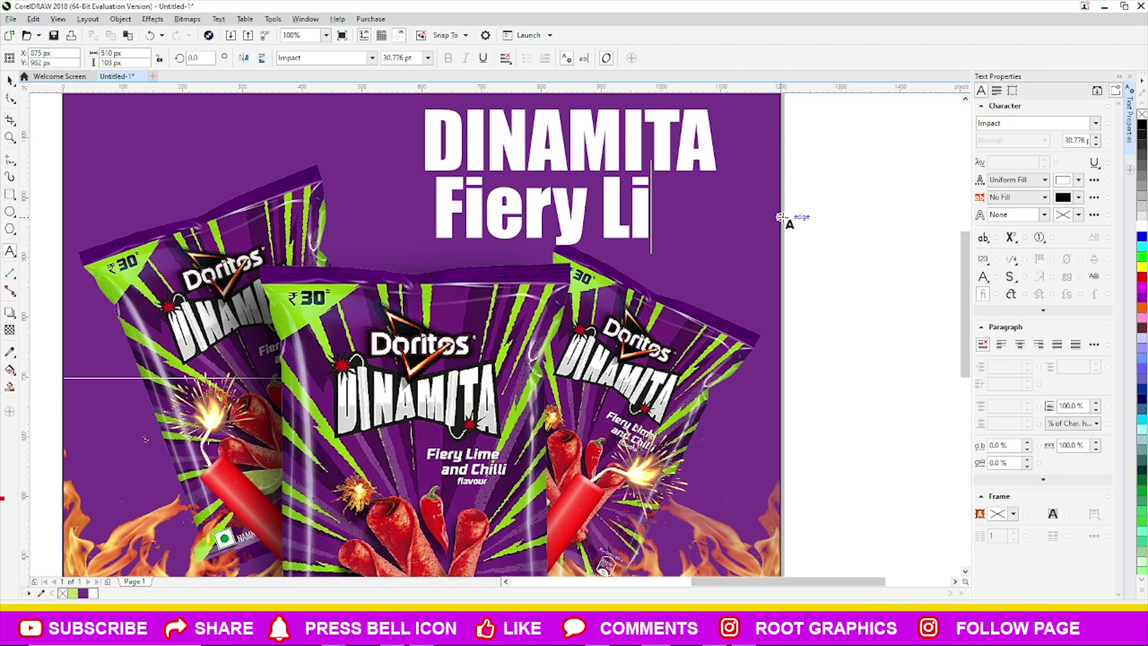
type("me")
key("Return")
type("A")
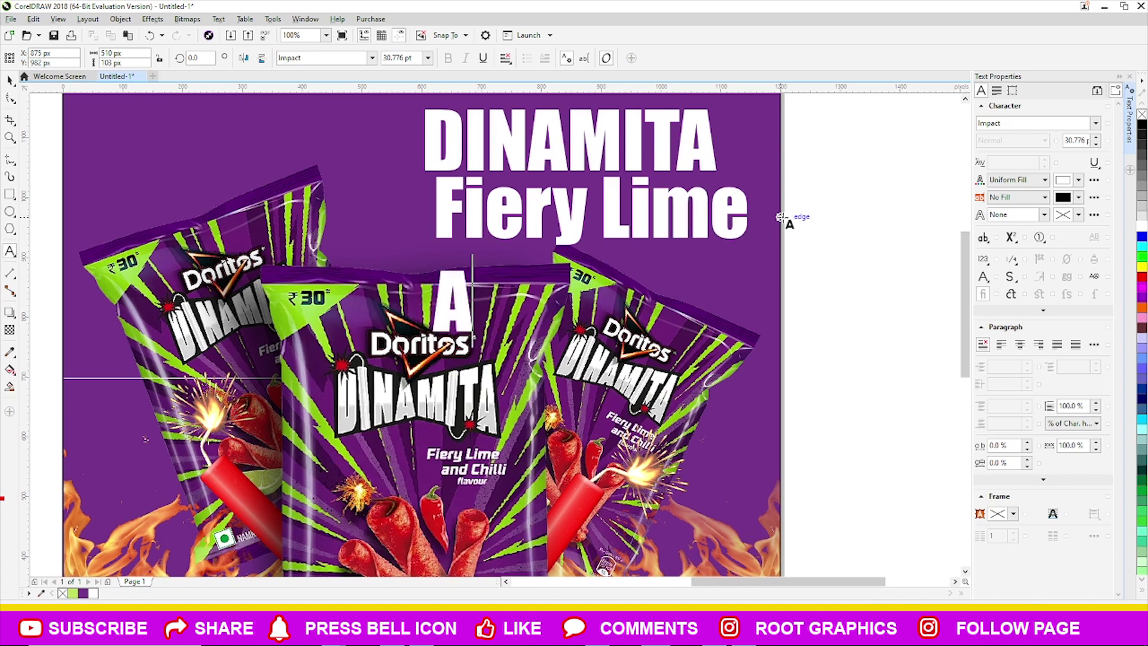
type("nd Ch")
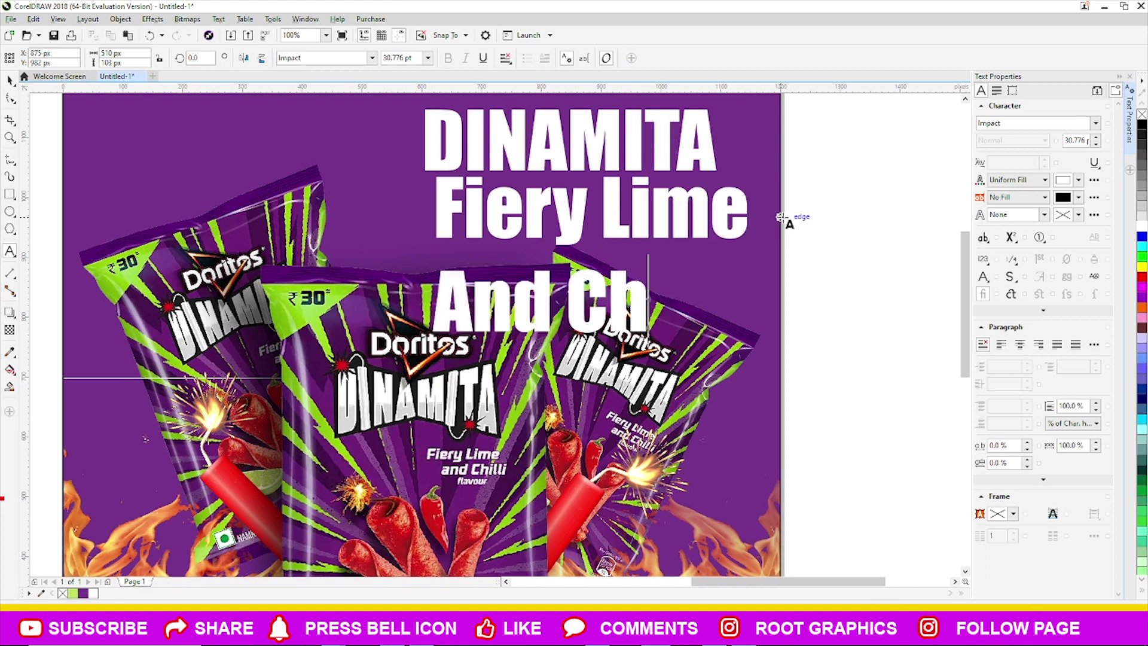
type("i")
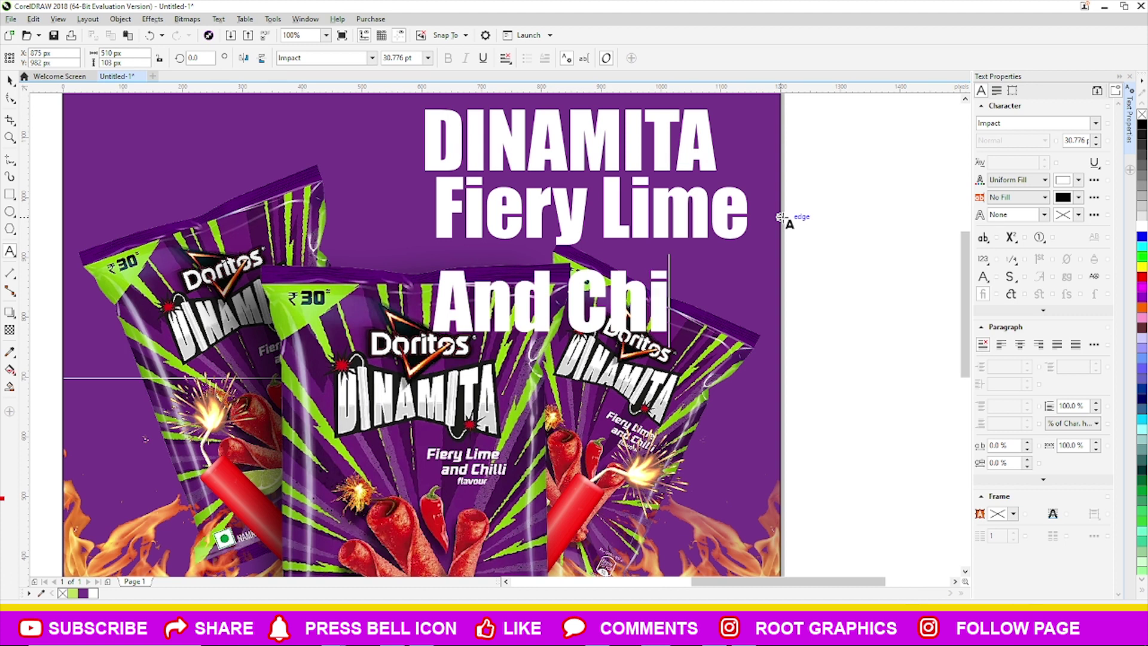
type("lli")
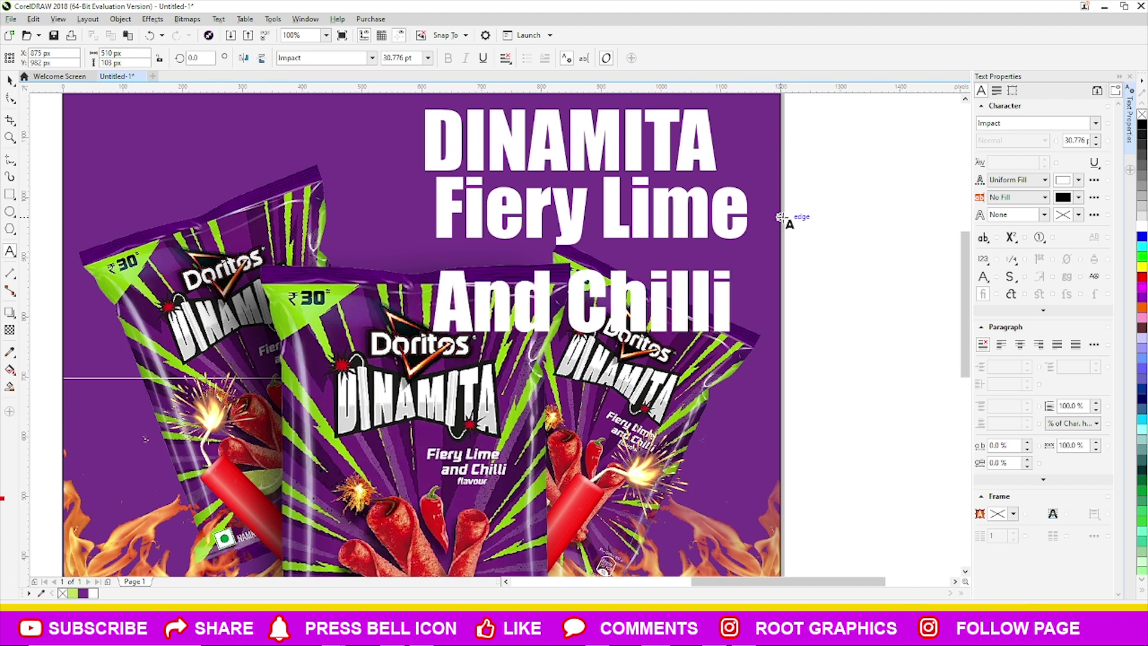
key("Return")
type("l")
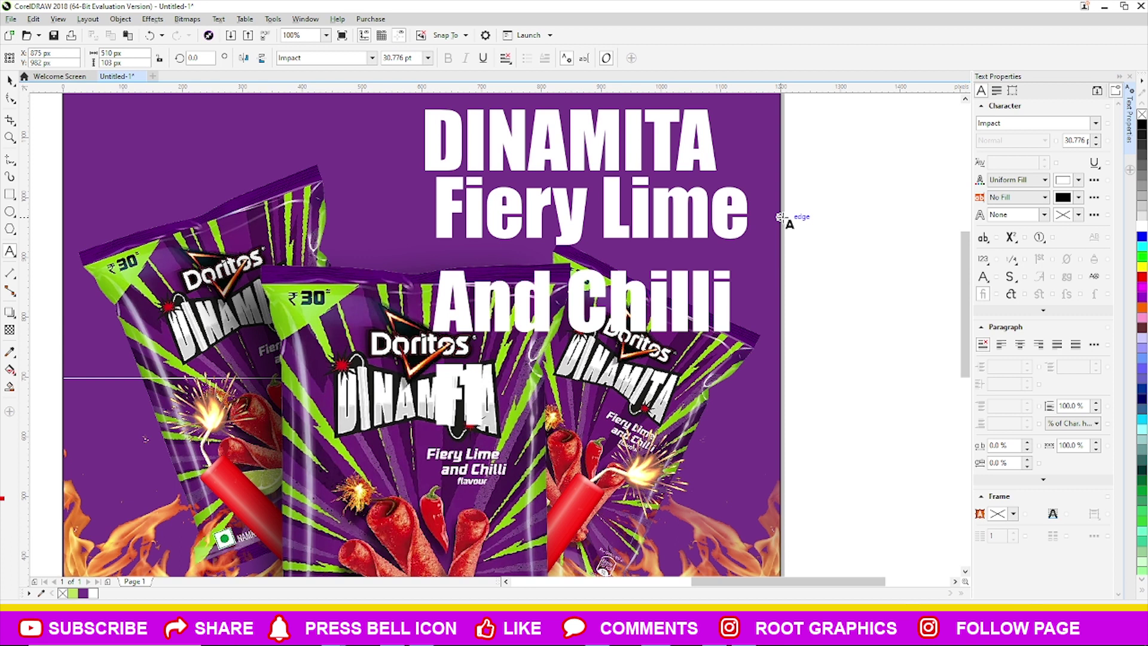
type("a")
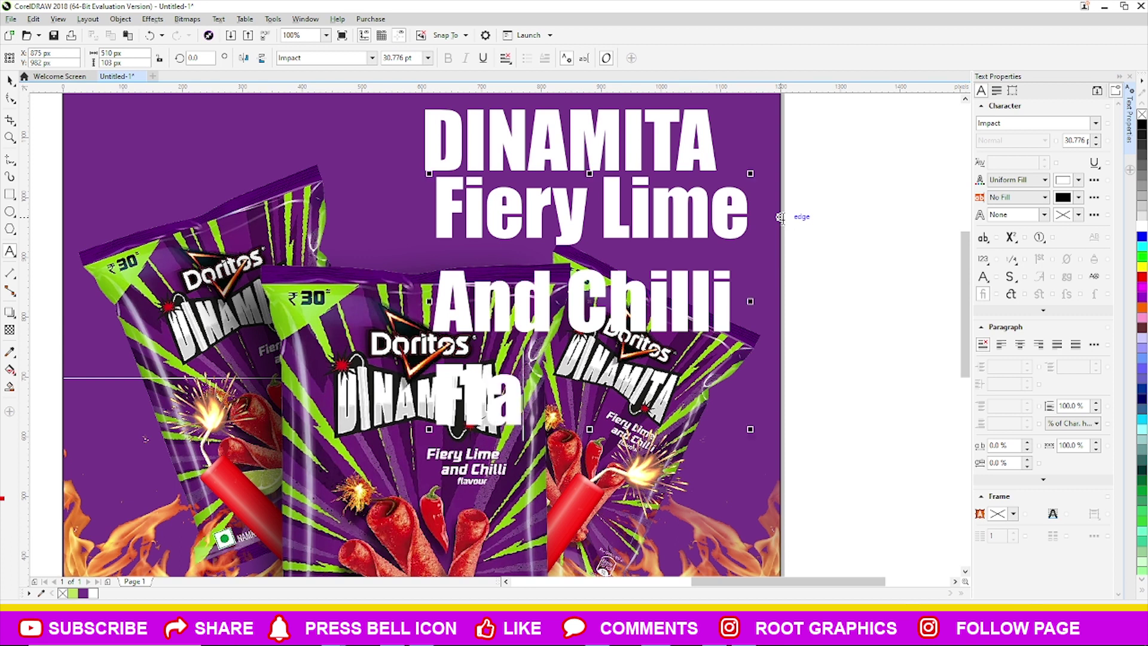
type("vour")
left_click(10, 80)
left_click(1022, 123)
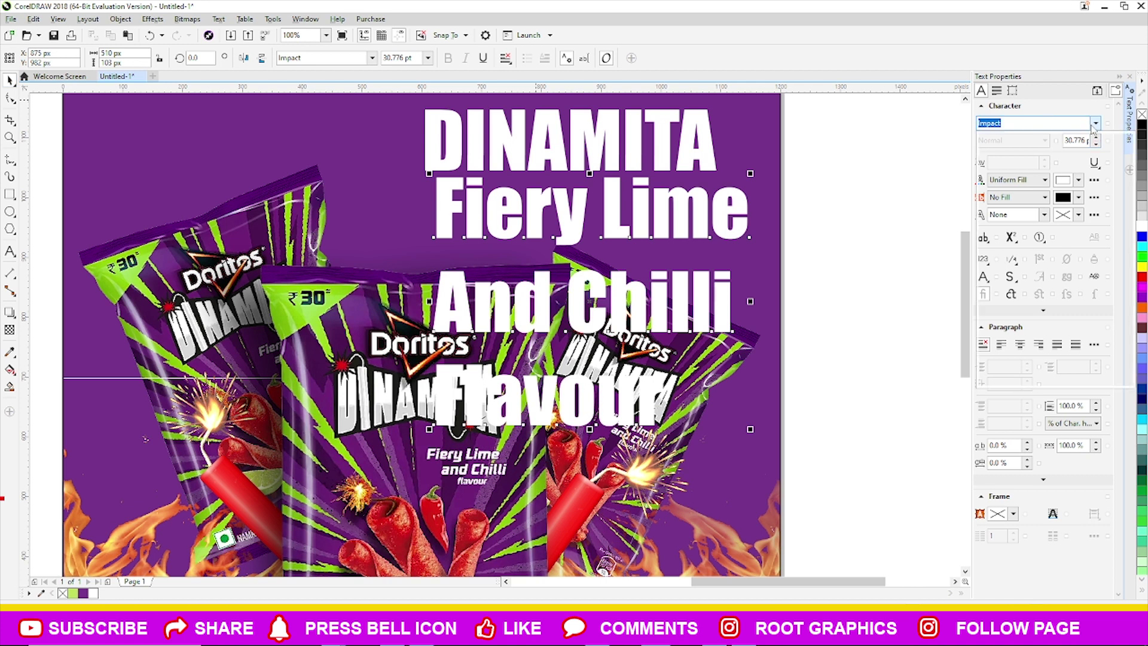
- Make the subtitle small yellow Microsoft YaHei UI text and move it under DINAMITA
left_click(1025, 159)
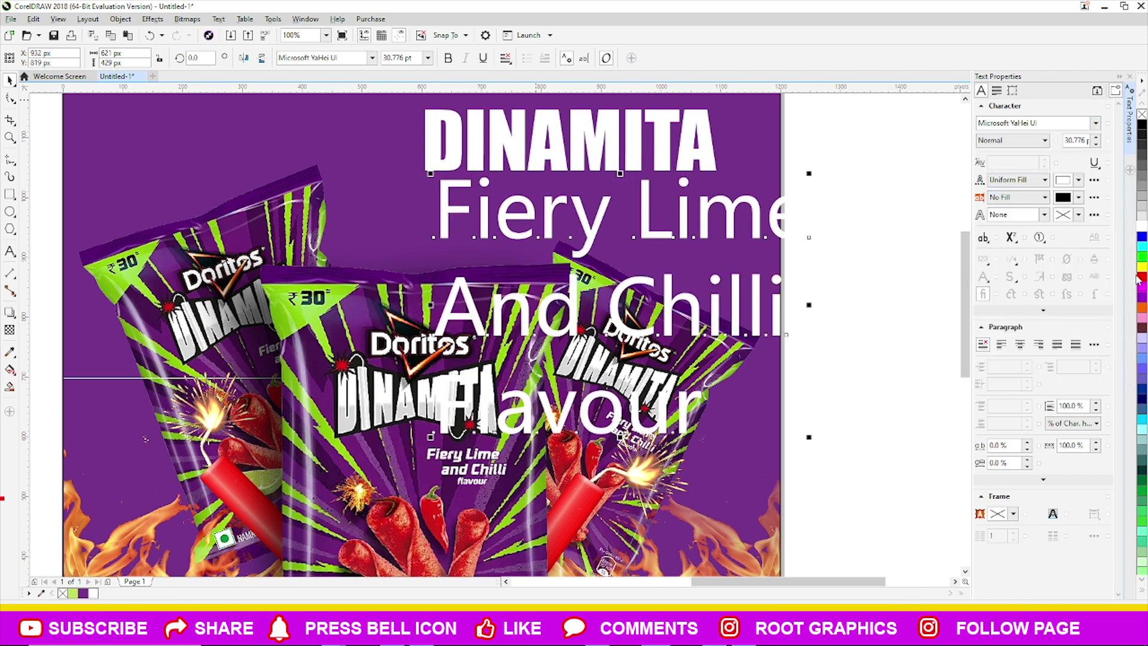
left_click(1141, 267)
left_click_drag(729, 400, 655, 368)
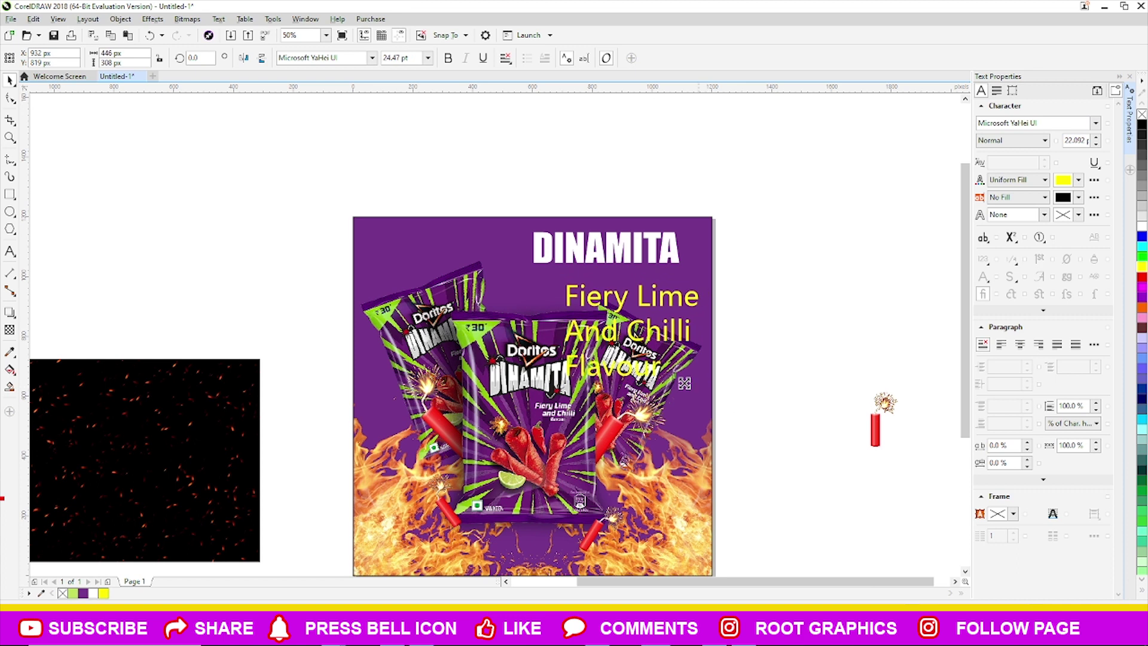
scroll(641, 306, "up", 2)
scroll(641, 306, "down", 1)
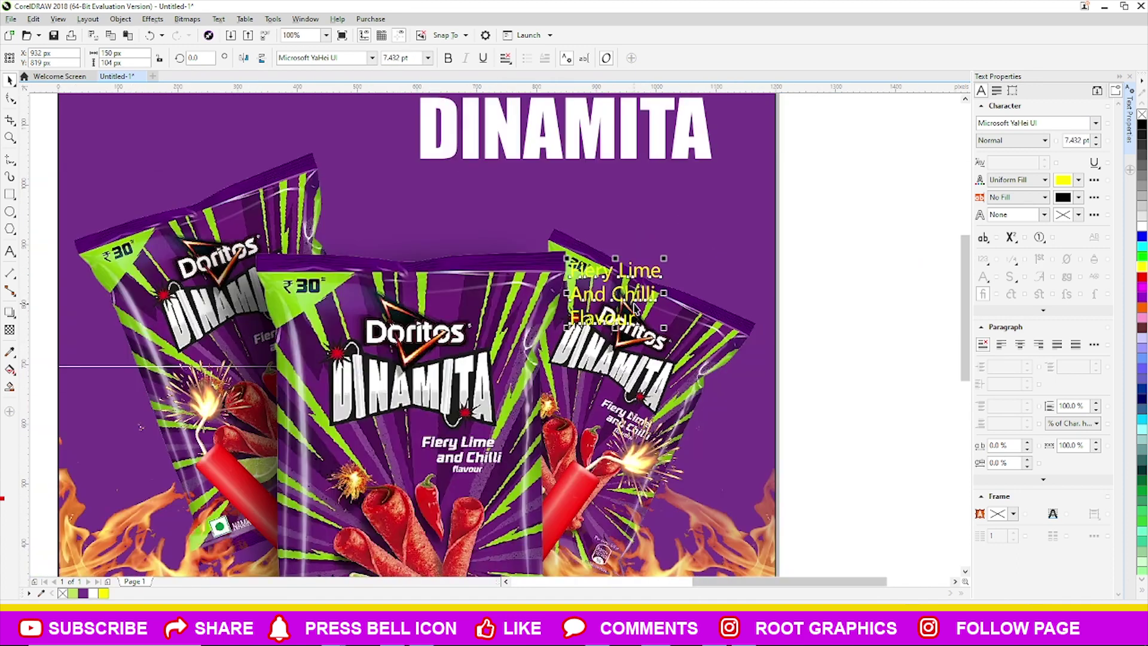
left_click_drag(557, 240, 452, 219)
- Remove the line break before 'And' so the subtitle reads on one line
left_click(445, 202)
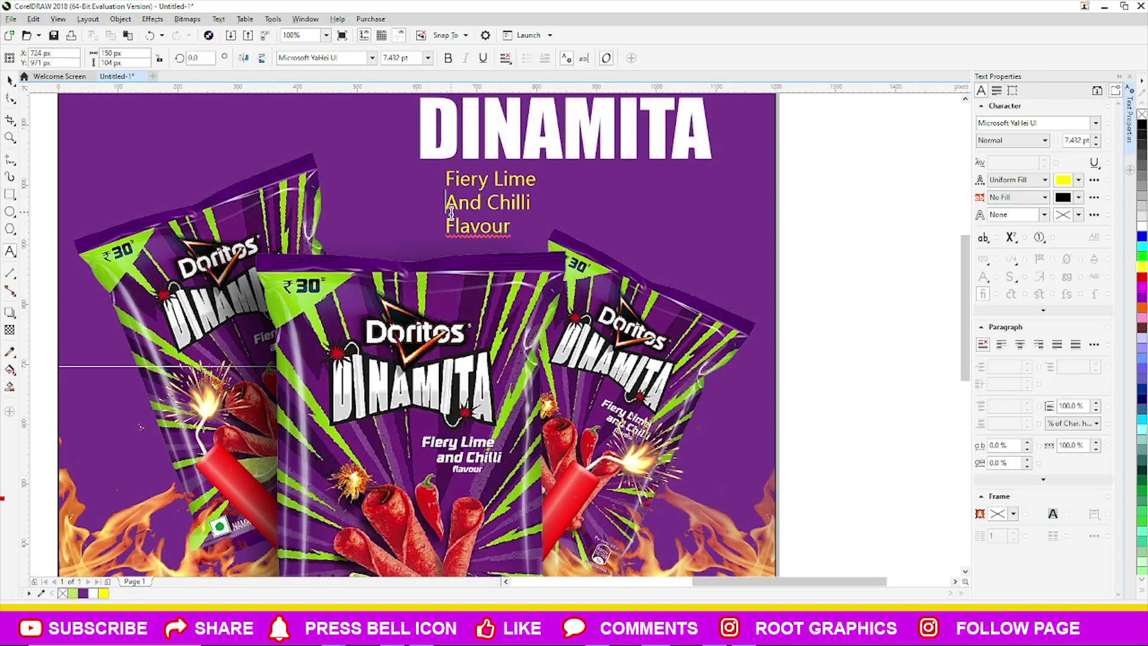
key("BackSpace")
key("BackSpace")
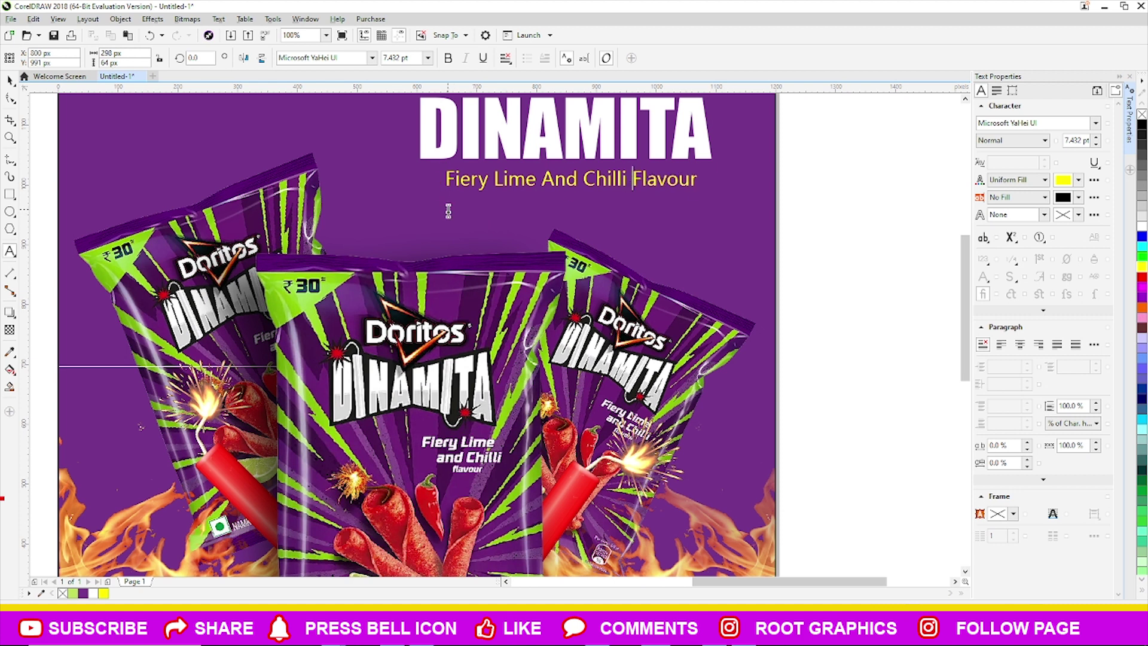
left_click(10, 80)
- Centre-align the subtitle with the DINAMITA title
left_click(574, 140, "shift")
key("c")
key("Escape")
left_click(616, 190)
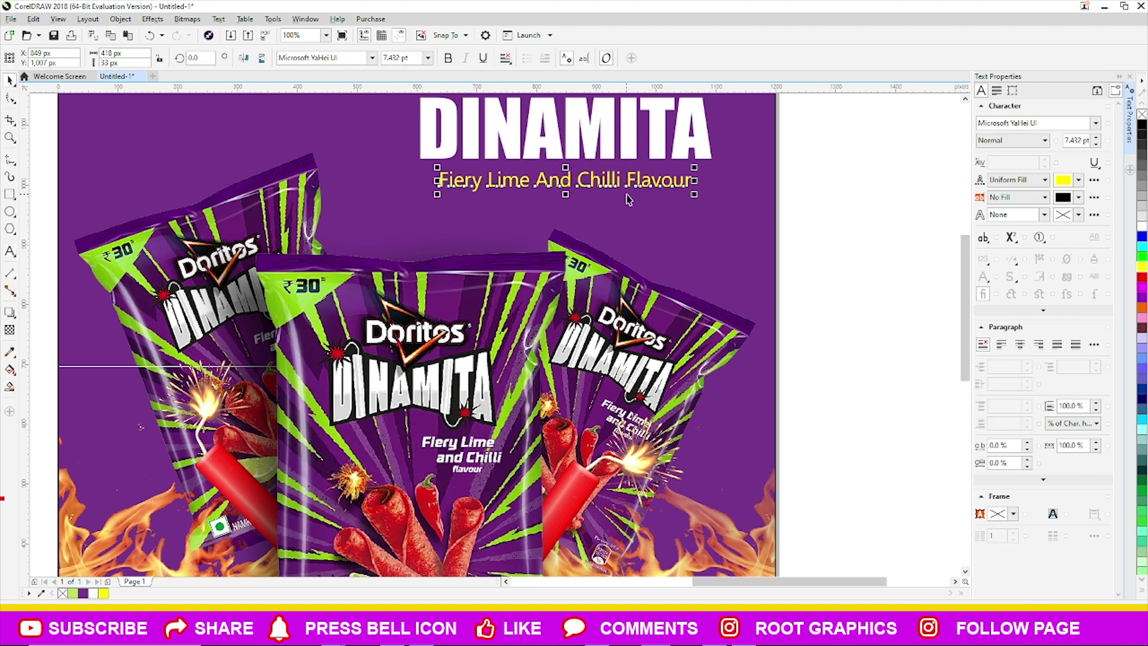
left_click(833, 252)
key("F3")
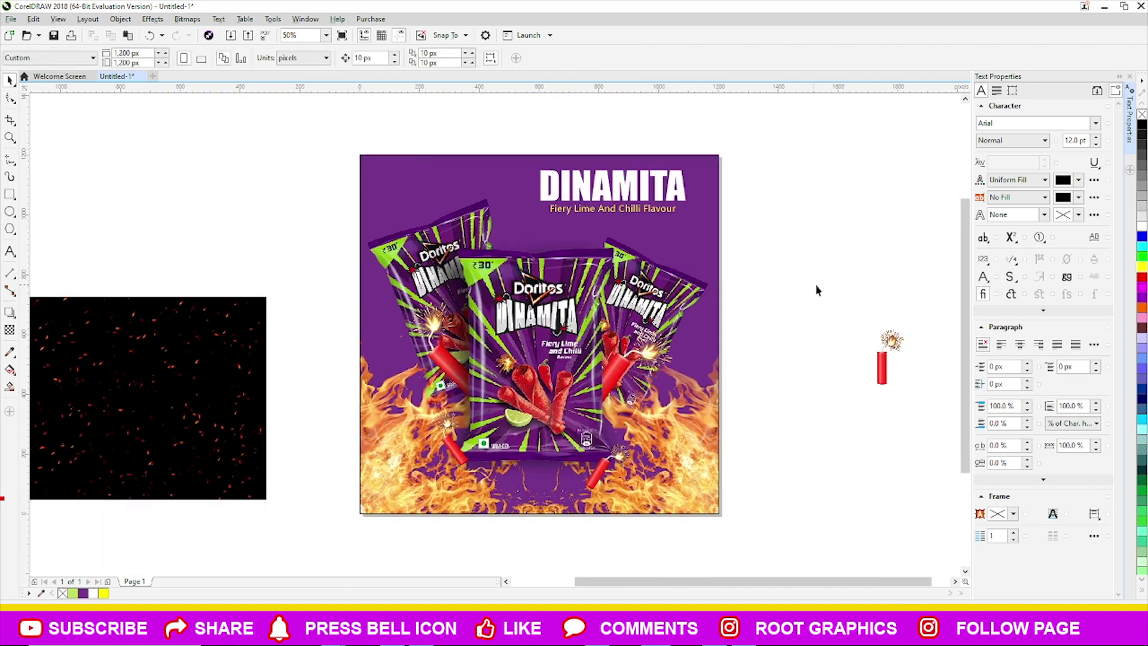
- Place the firecracker graphic beside DINAMITA and shrink it to about half size
left_click_drag(884, 365, 524, 197)
scroll(525, 169, "up", 1)
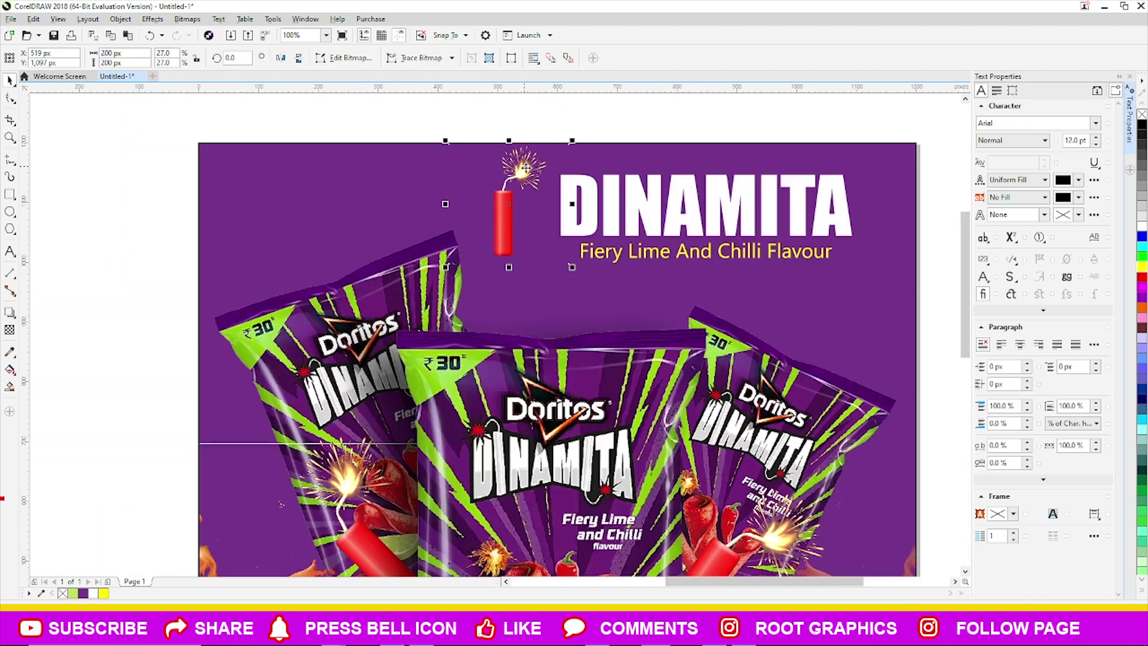
left_click(574, 280)
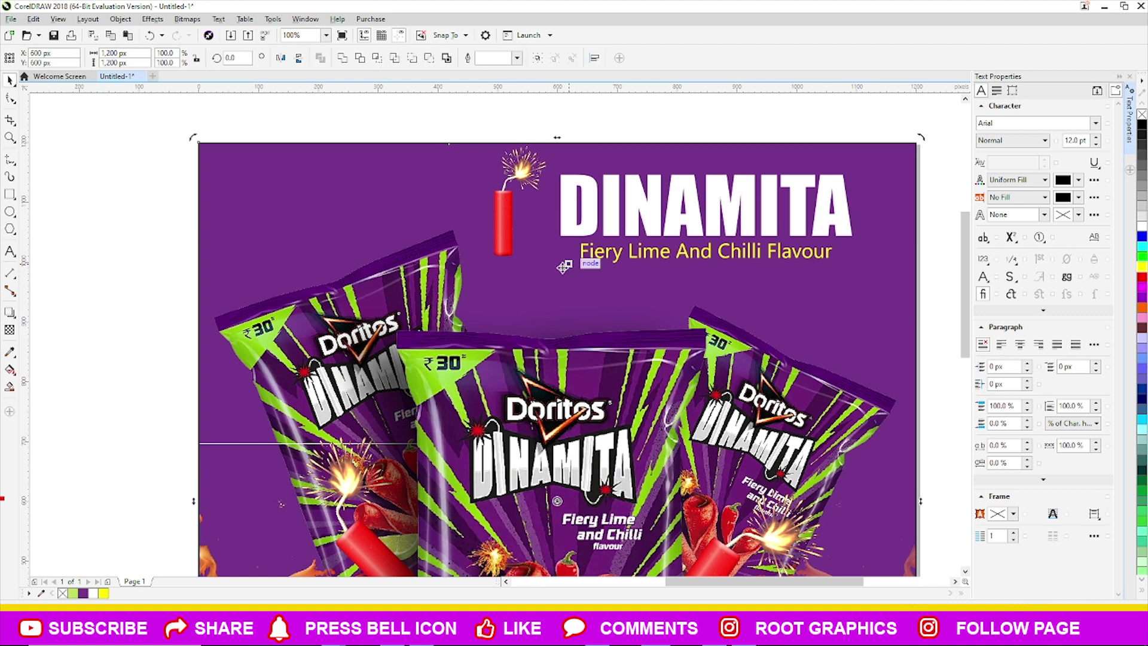
scroll(449, 341, "down", 1)
scroll(449, 341, "up", 2)
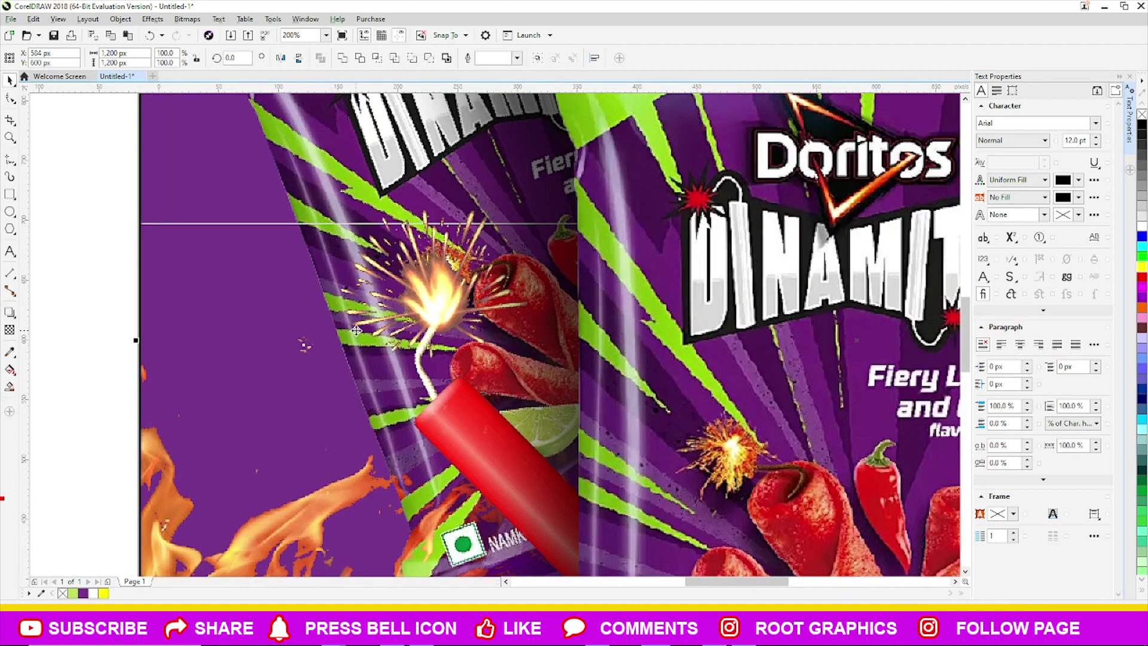
scroll(303, 341, "down", 2)
scroll(633, 341, "up", 2)
scroll(615, 341, "down", 1)
scroll(615, 341, "down", 1)
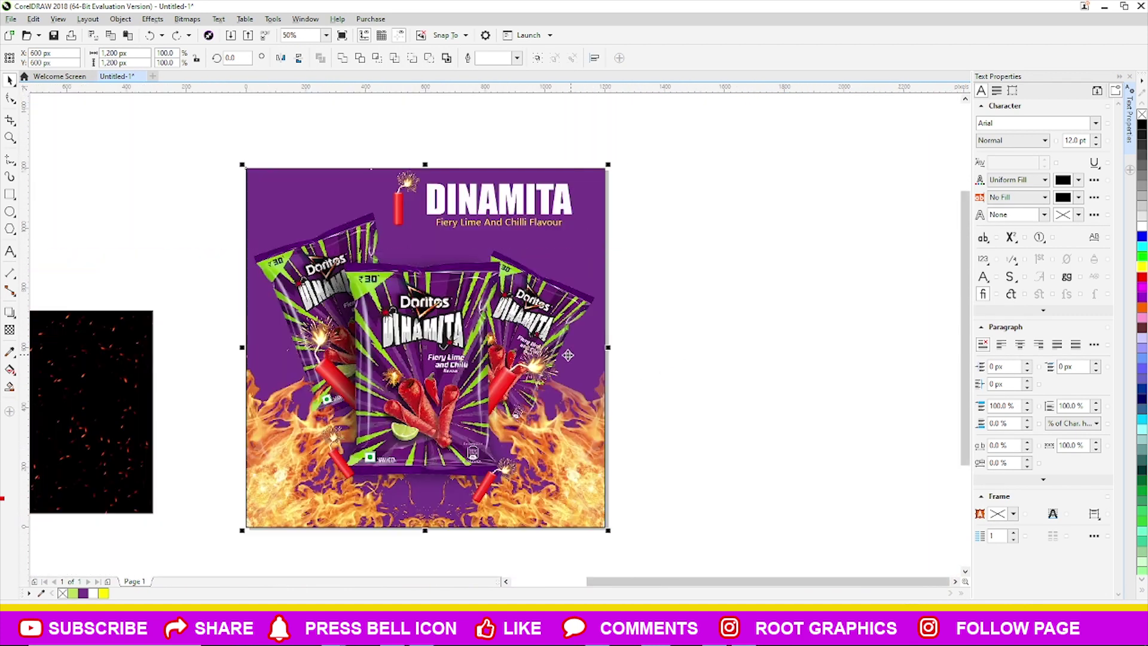
scroll(429, 230, "up", 1)
scroll(422, 231, "up", 1)
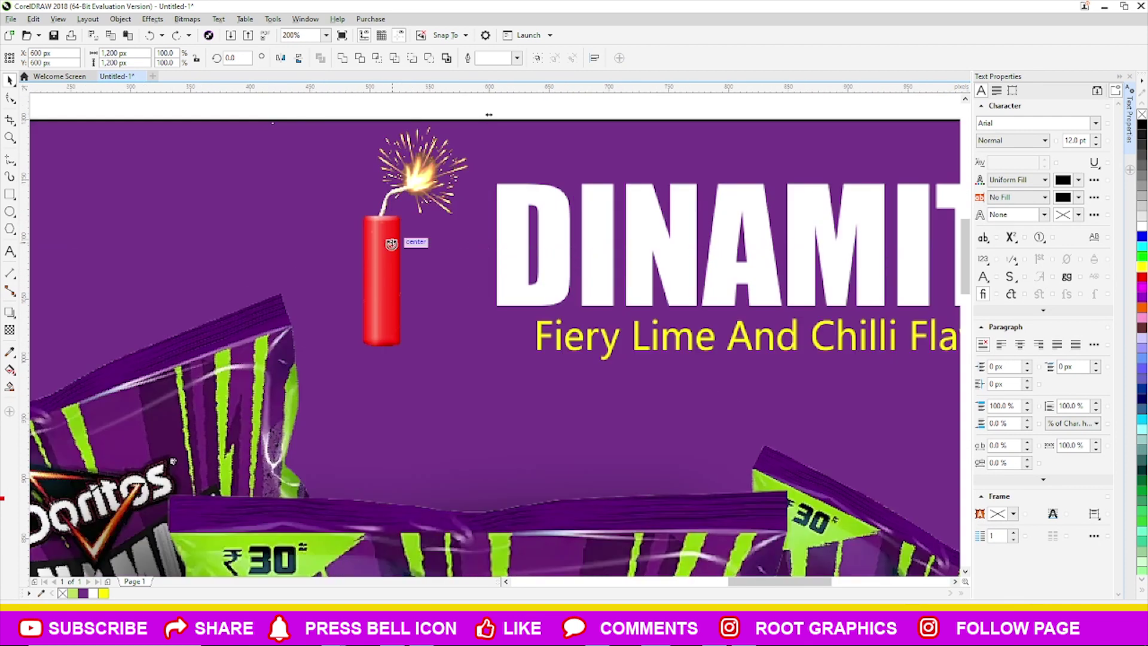
scroll(417, 232, "down", 1)
scroll(413, 234, "down", 1)
left_click(404, 241)
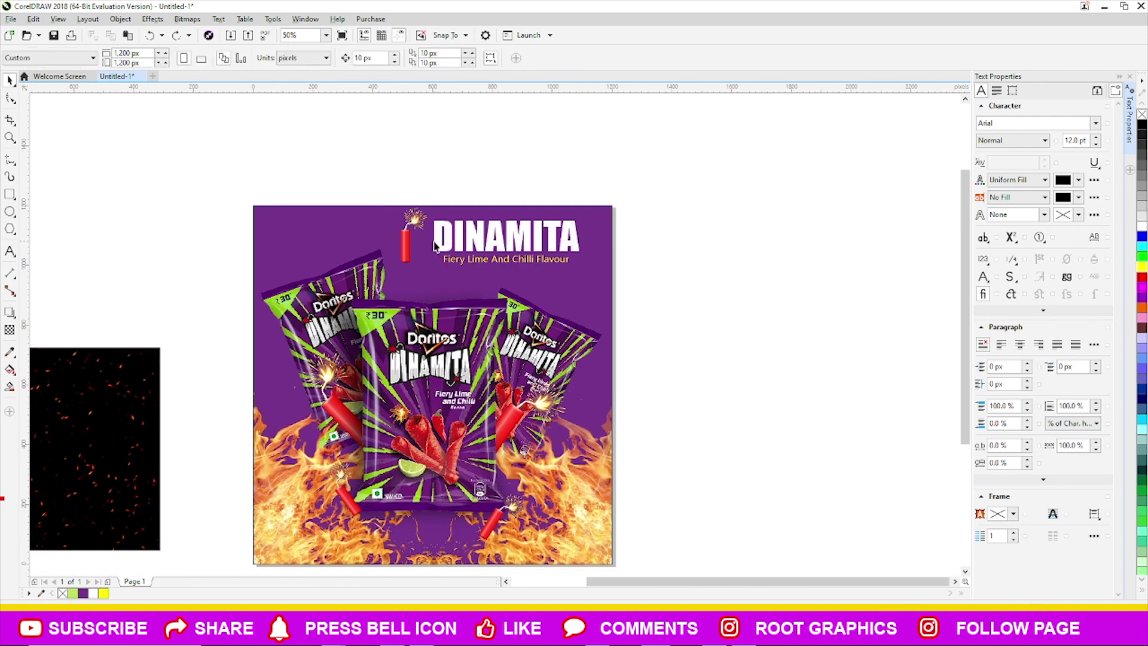
scroll(404, 241, "up", 2)
left_click_drag(570, 420, 514, 364)
- Tilt the firecracker about 33 degrees and position it above the D
left_click(461, 252)
left_click_drag(515, 229, 469, 207)
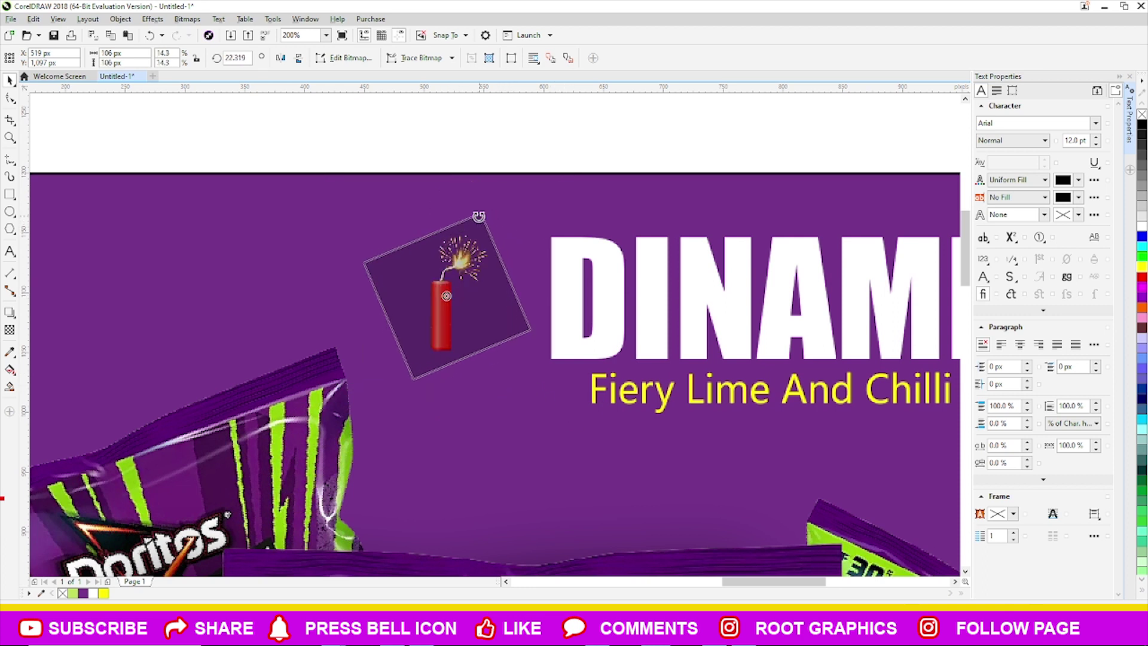
left_click_drag(454, 280, 645, 262)
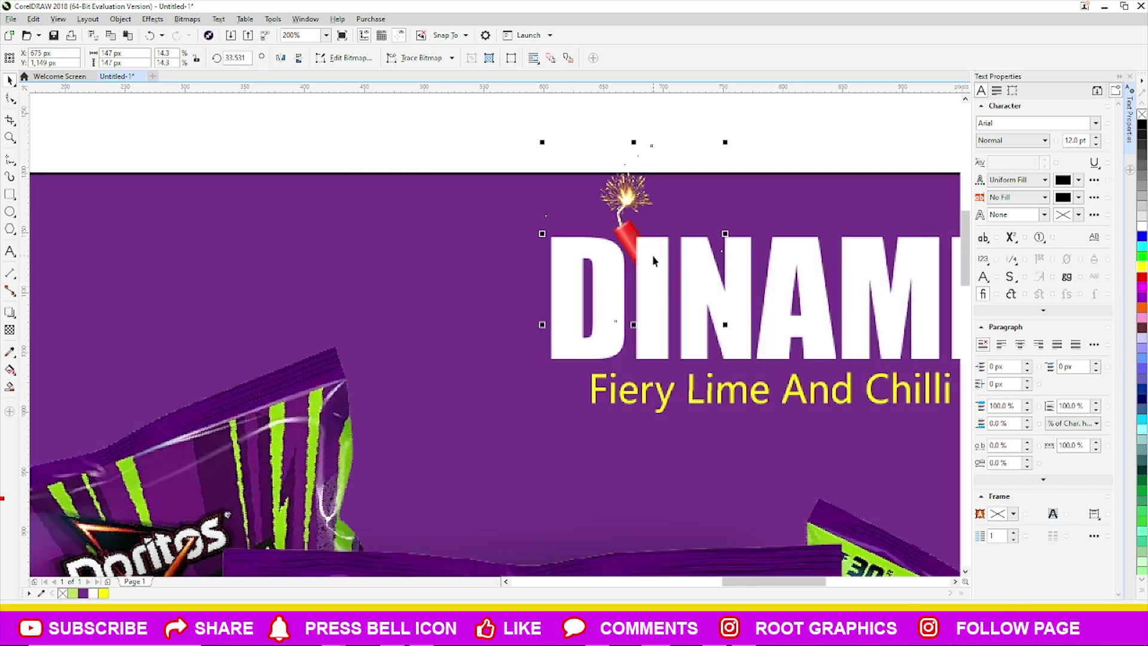
scroll(653, 261, "down", 1)
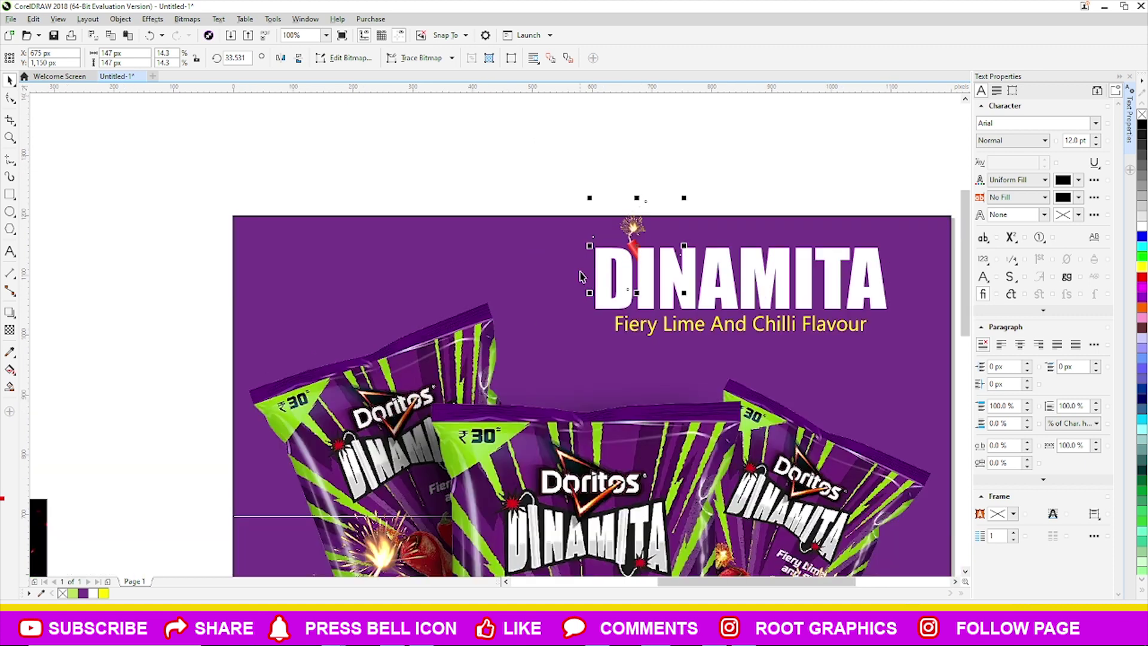
scroll(616, 258, "down", 1)
scroll(741, 282, "up", 1)
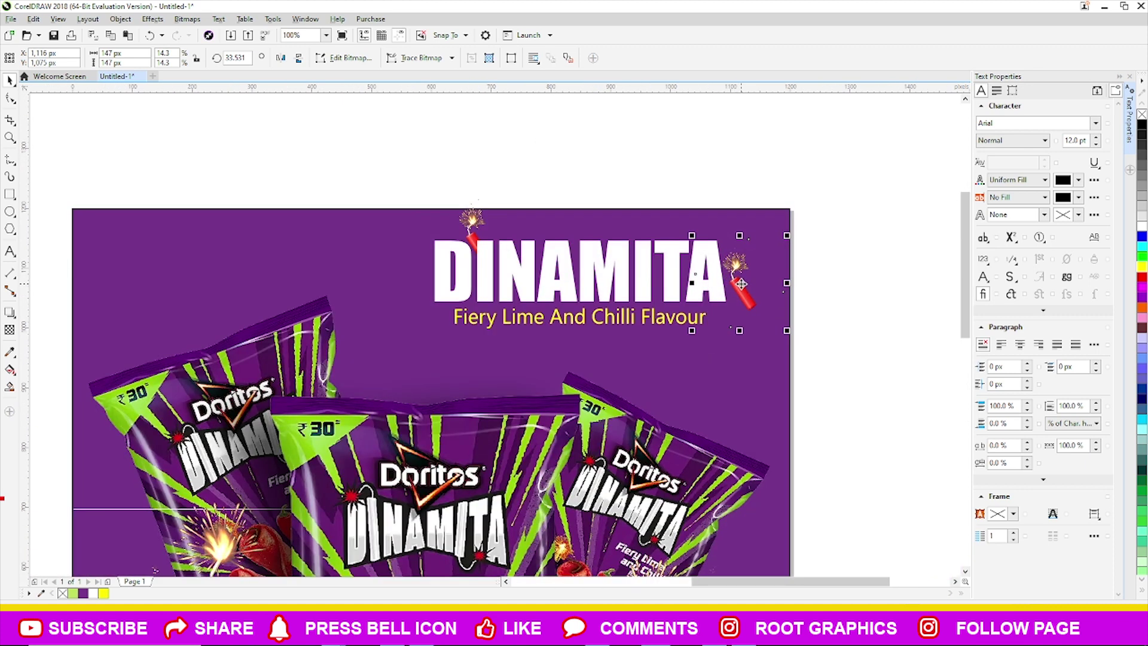
- Stand a second firecracker upright and line it up over the letter I
mouse_move(789, 230)
left_mouse_down()
mouse_move(804, 271)
mouse_move(757, 266)
mouse_move(733, 280)
mouse_move(647, 263)
left_mouse_up()
key("Up")
key("Up")
key("Up")
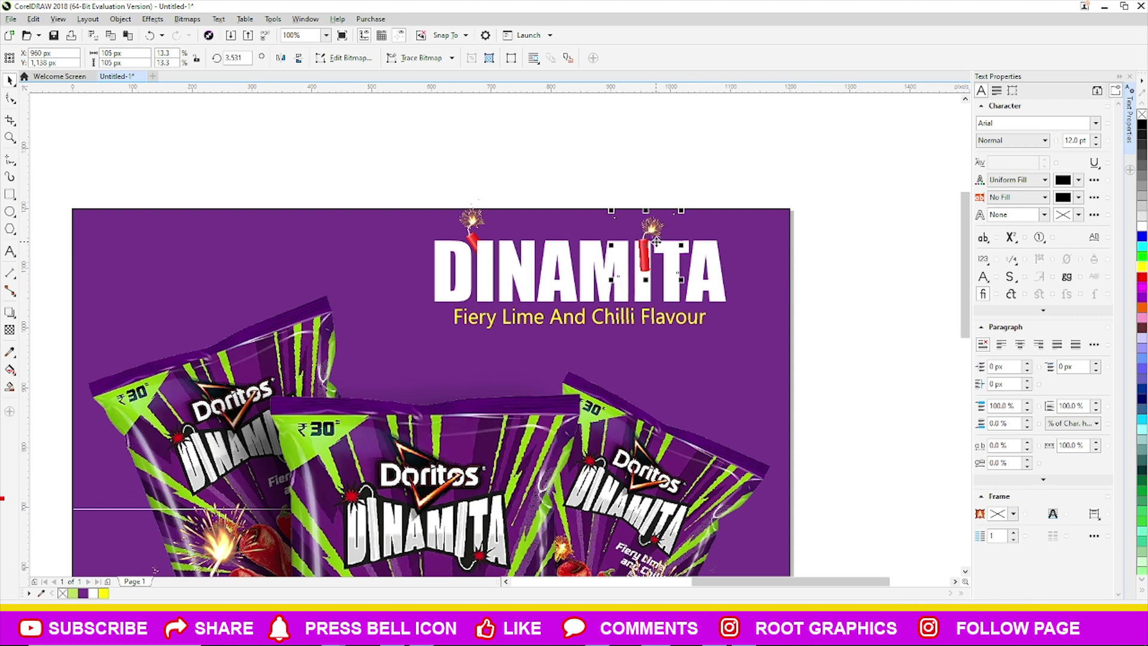
scroll(649, 261, "up", 2)
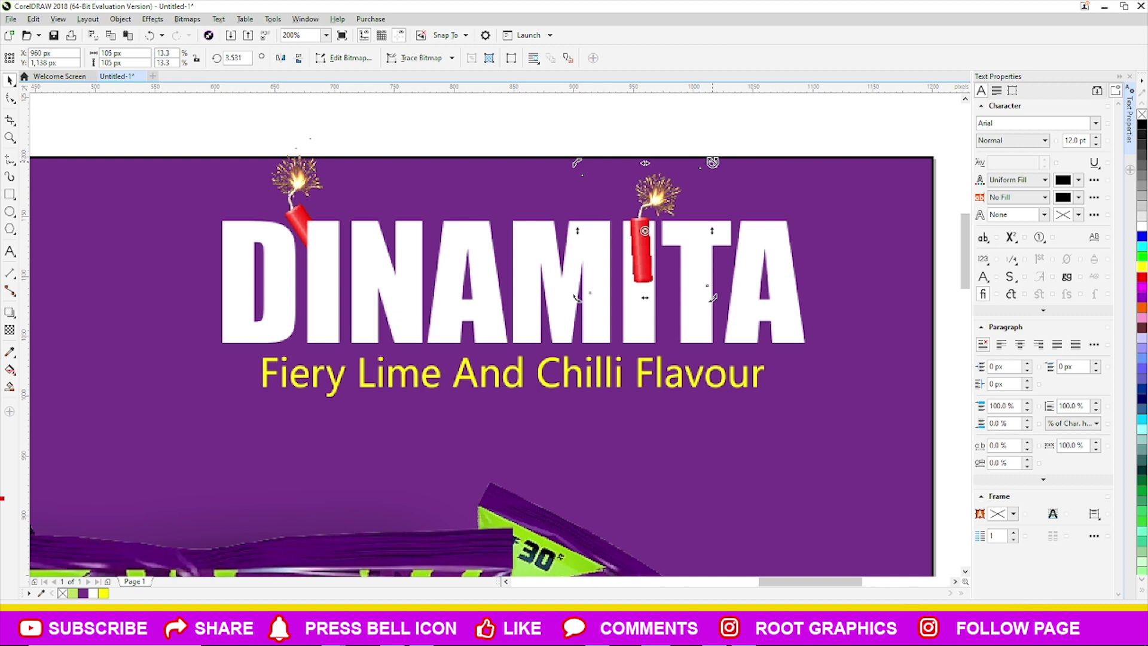
left_click_drag(718, 167, 722, 175)
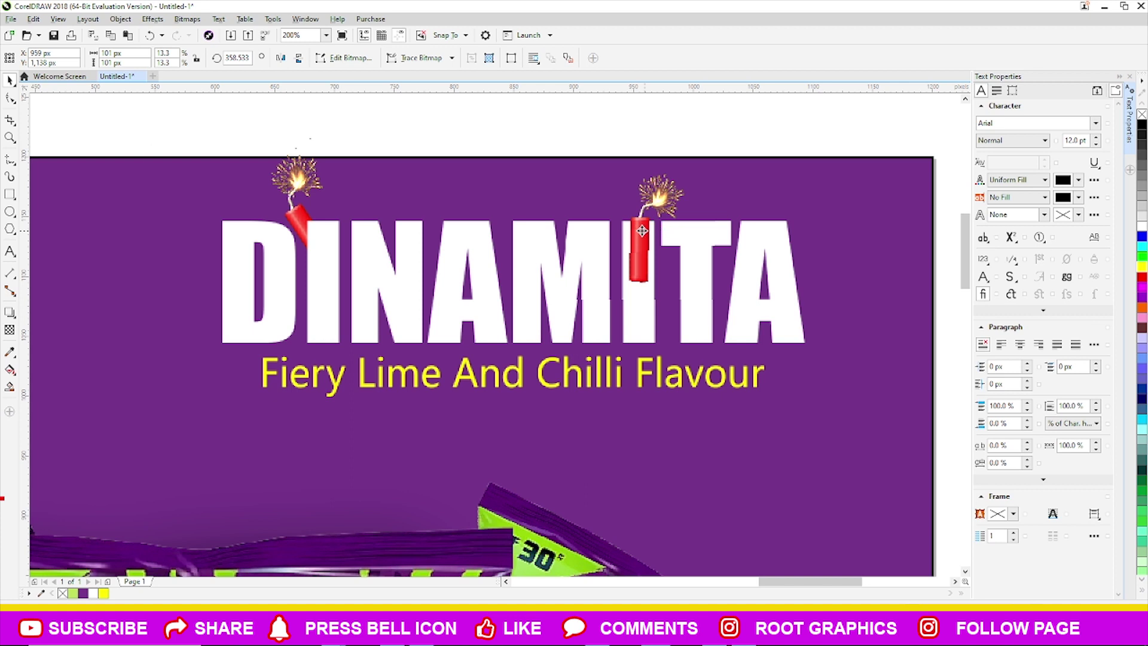
left_click_drag(642, 231, 637, 236)
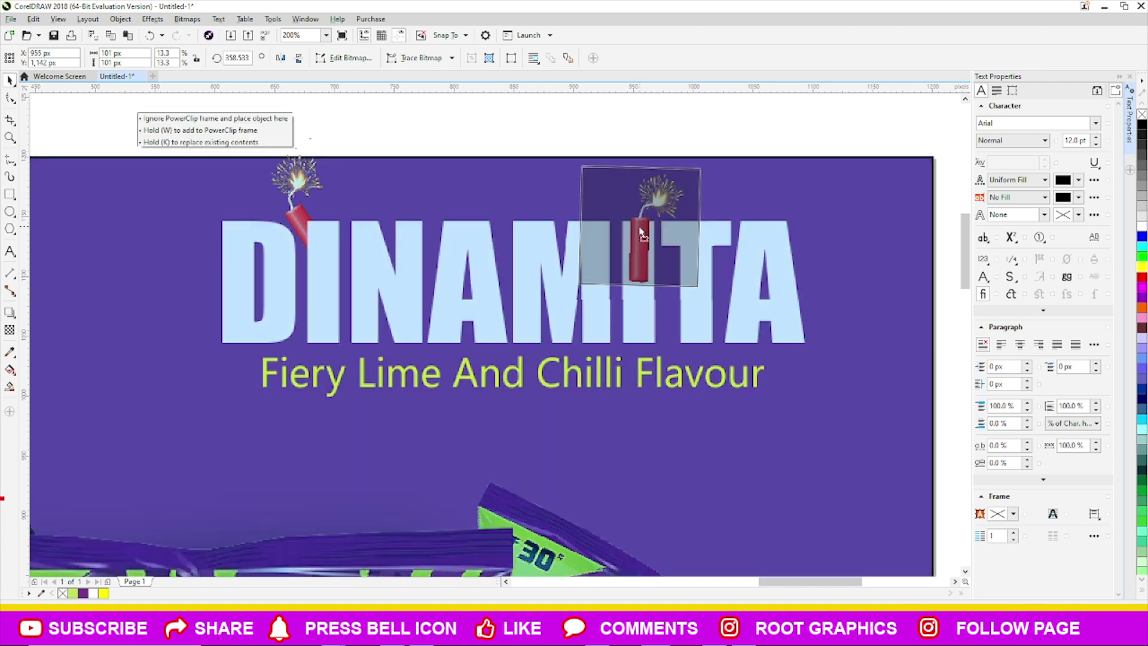
scroll(646, 235, "up", 2)
left_click(646, 233)
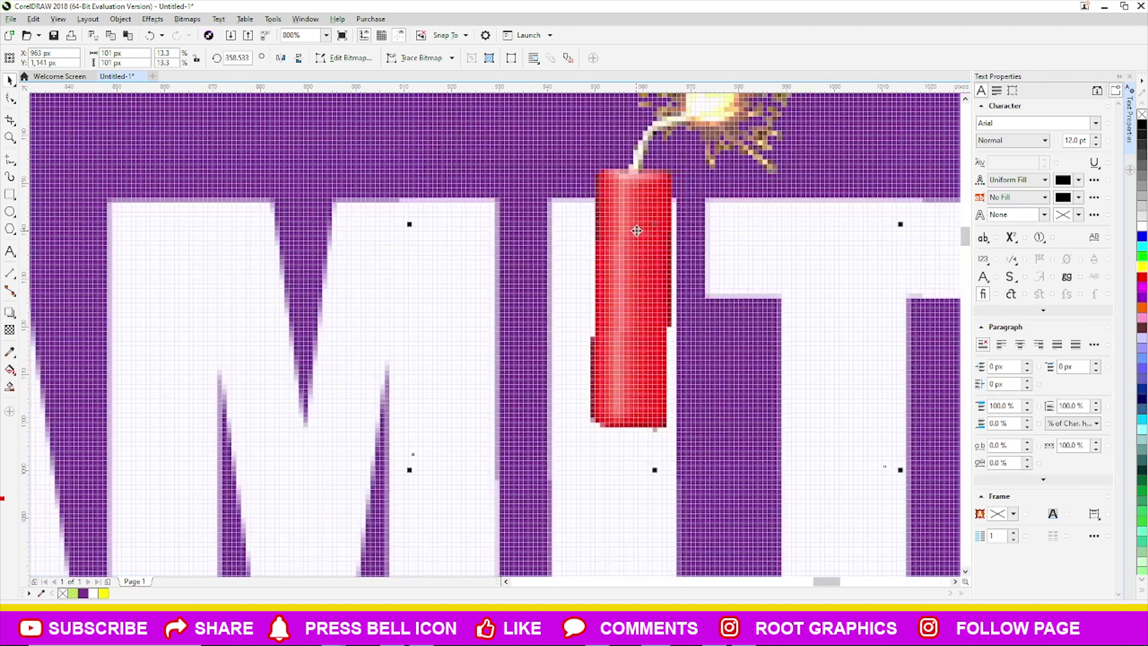
left_click_drag(646, 234, 637, 231)
scroll(637, 231, "down", 3)
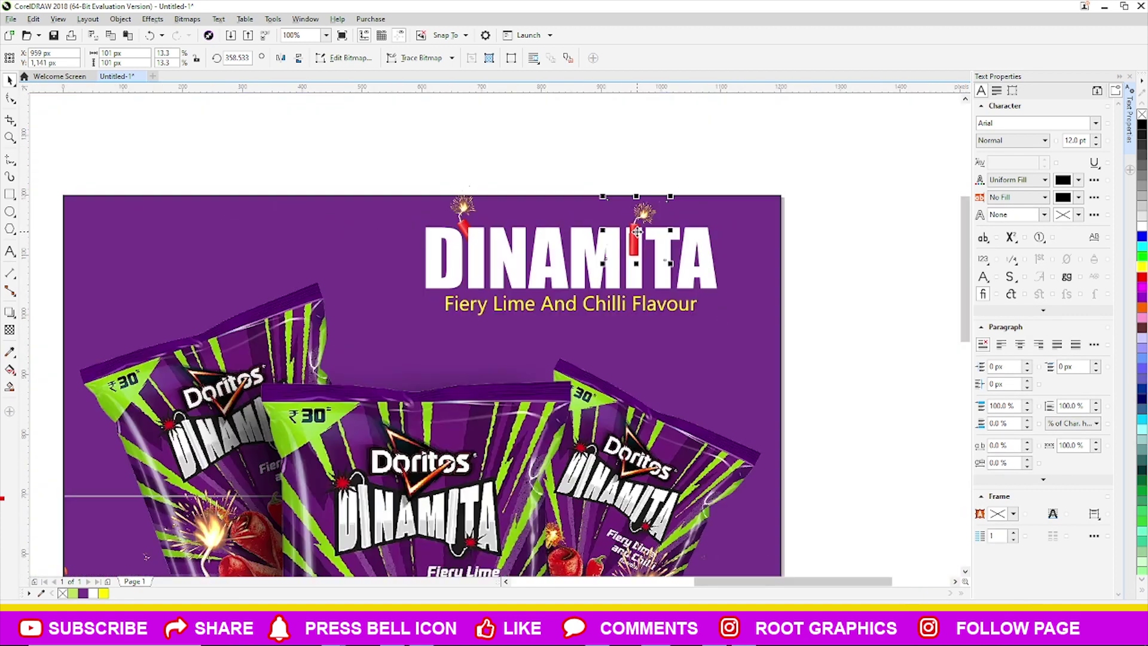
left_click(839, 287)
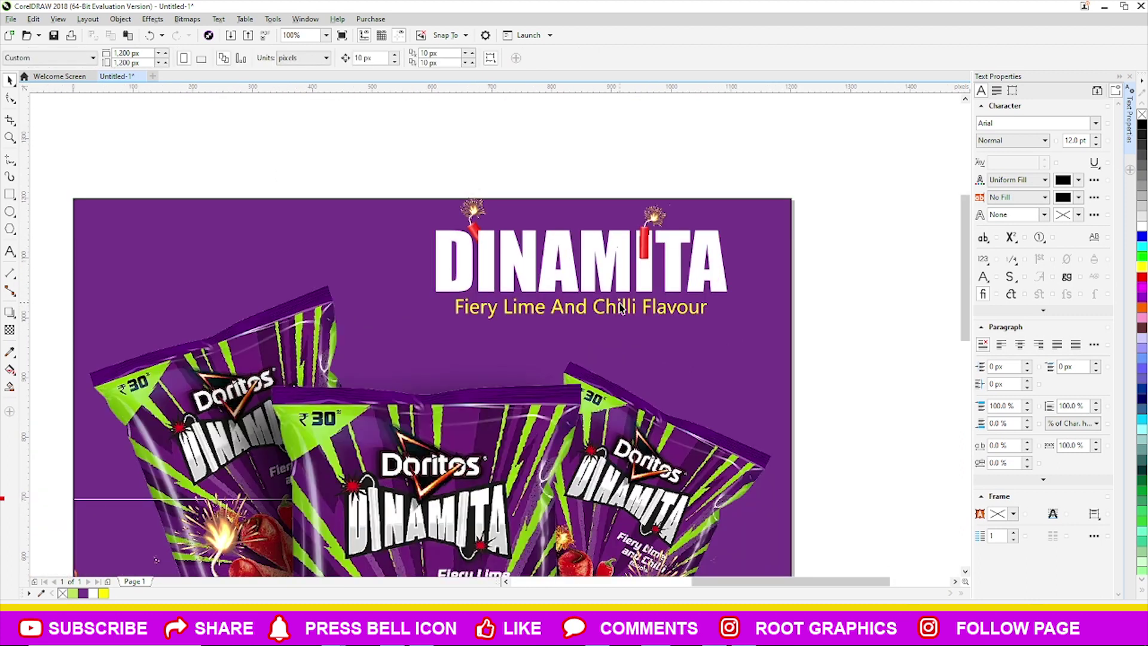
- Send the upright firecracker behind the letter I
scroll(622, 308, "down", 2)
scroll(759, 302, "down", 1)
scroll(567, 287, "up", 1)
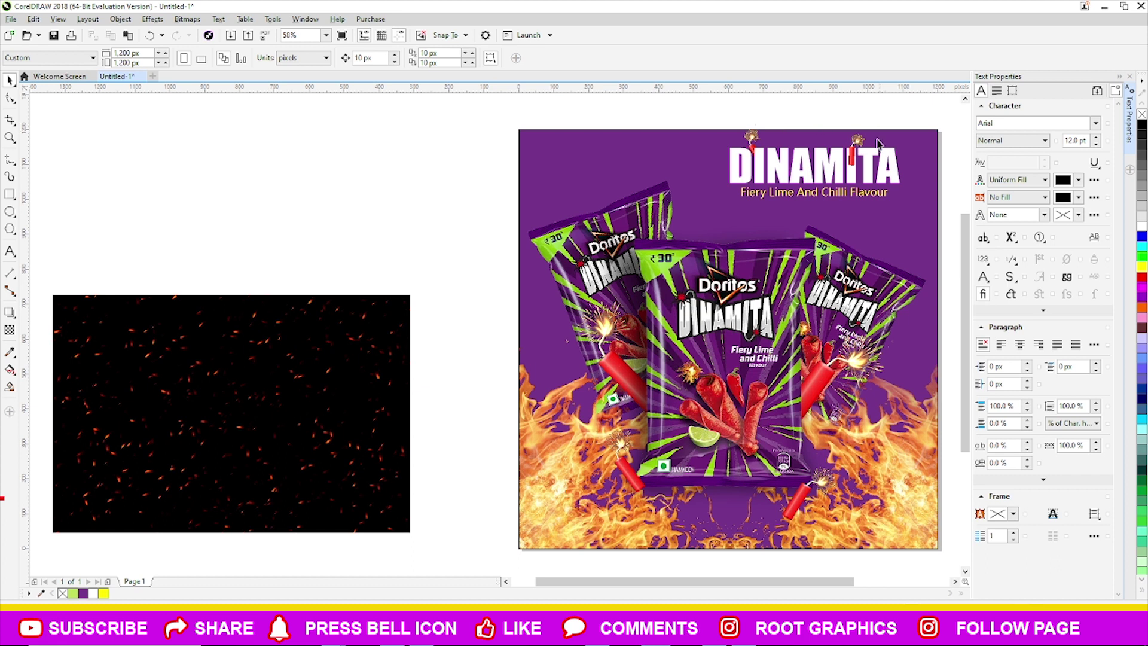
scroll(875, 139, "up", 3)
left_click(802, 195)
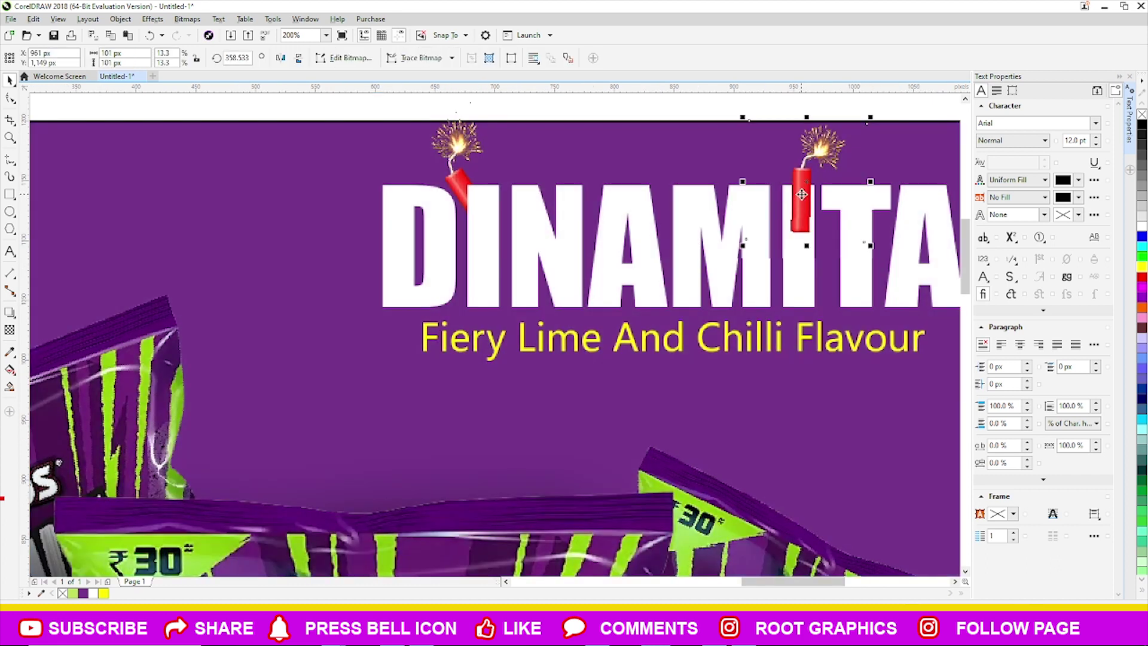
key("ctrl+Page_Down")
scroll(658, 229, "down", 2)
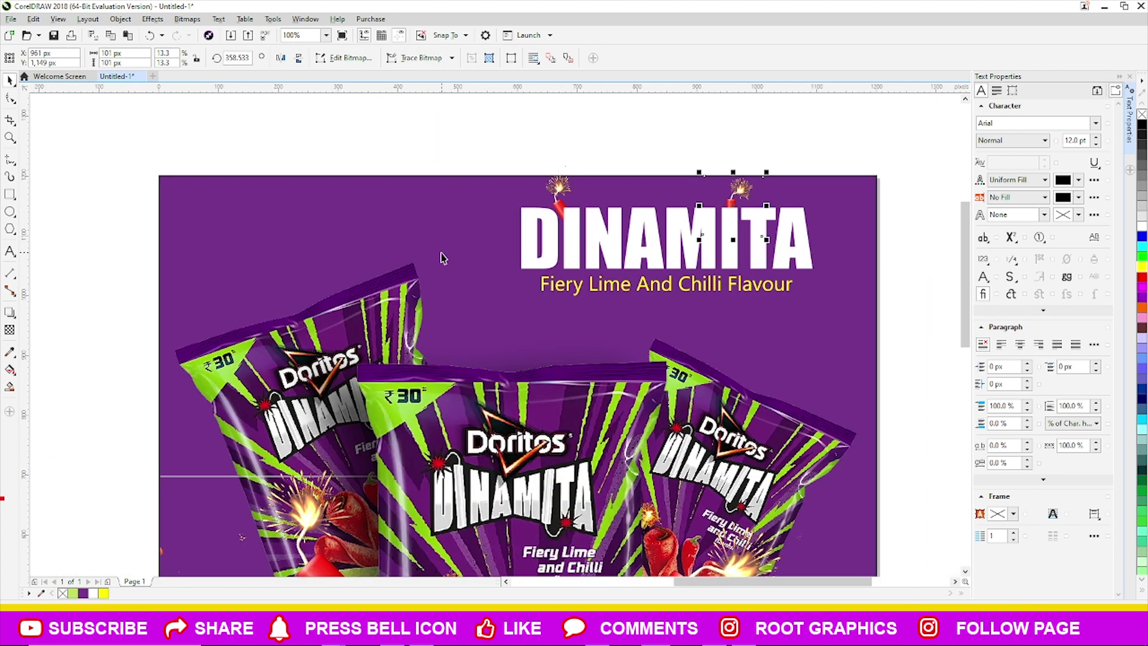
left_click(913, 310)
scroll(604, 293, "down", 2)
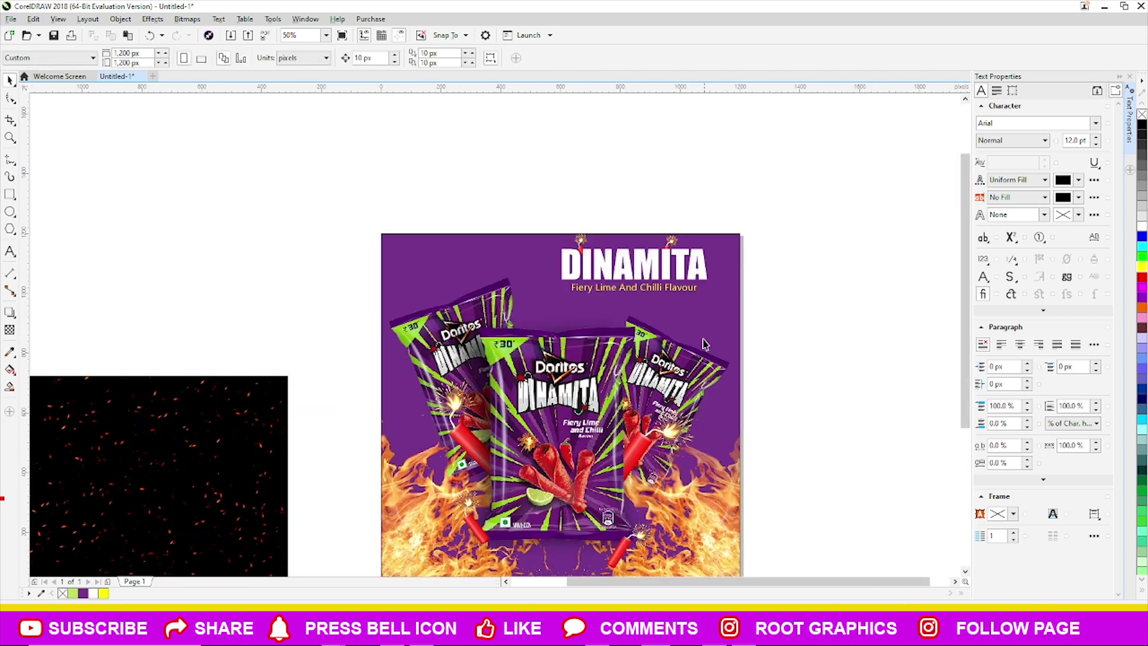
scroll(271, 353, "down", 2)
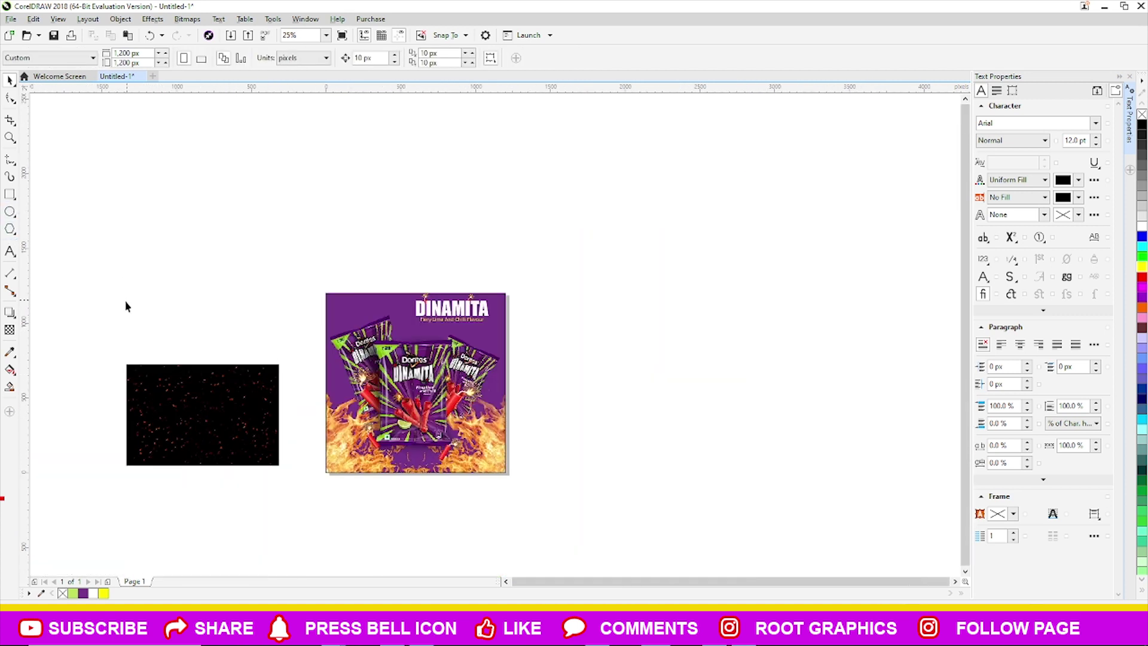
left_click(13, 165)
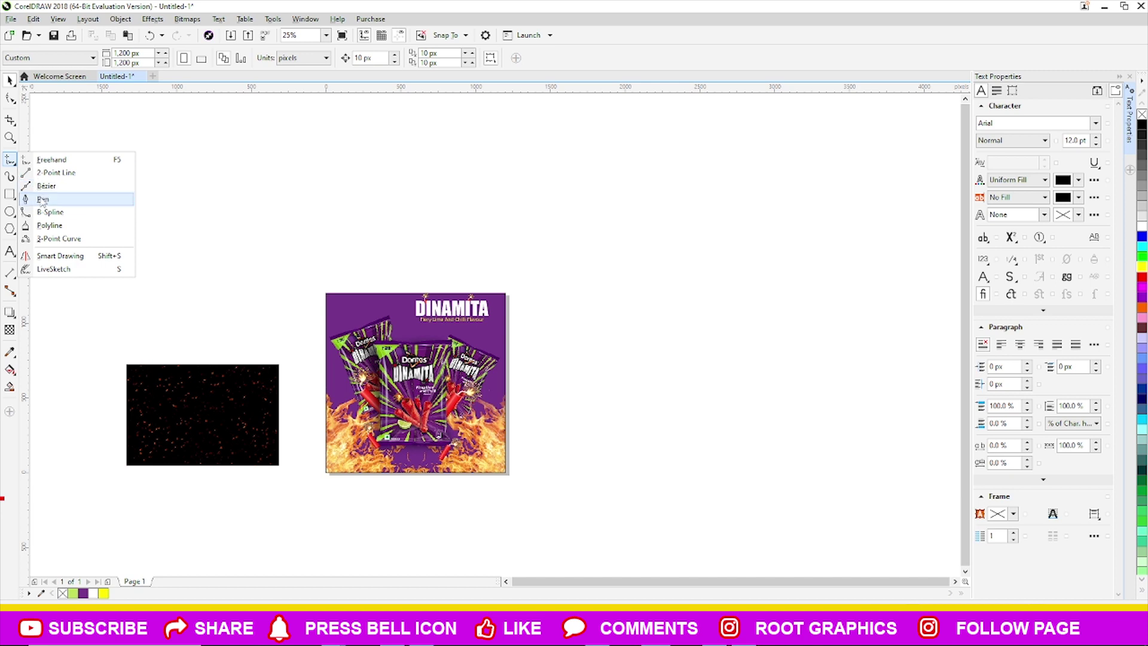
- Draw a lime-green, outline-free triangle across the poster's upper-left corner
left_click(54, 198)
scroll(317, 319, "up", 2)
left_click_drag(335, 450, 505, 267)
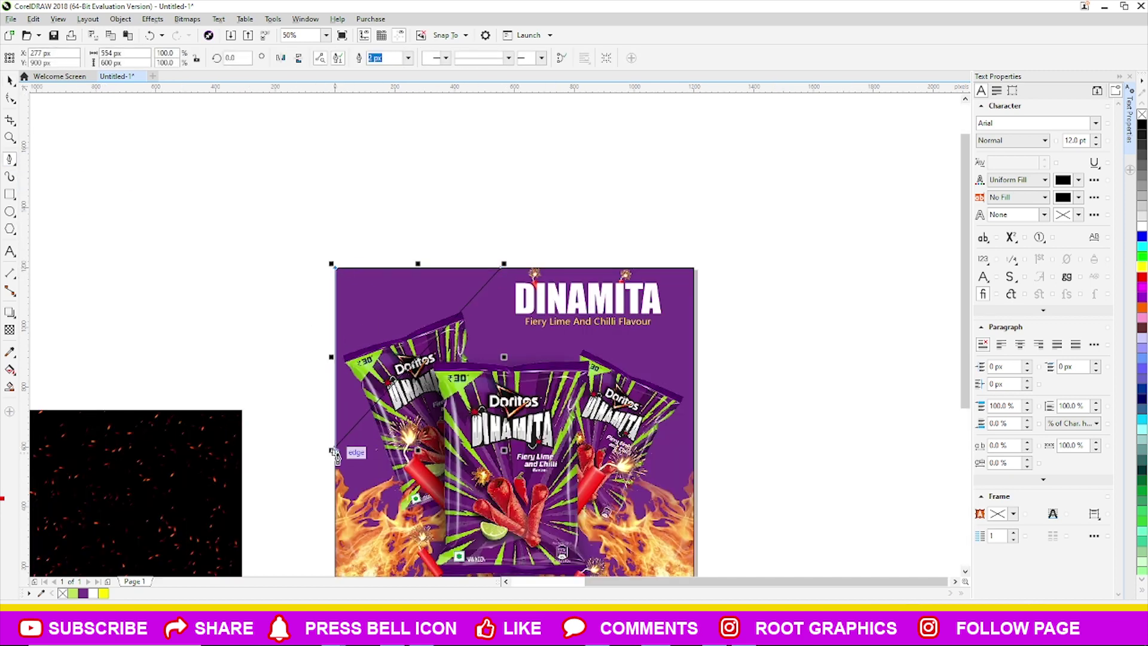
left_click(73, 594)
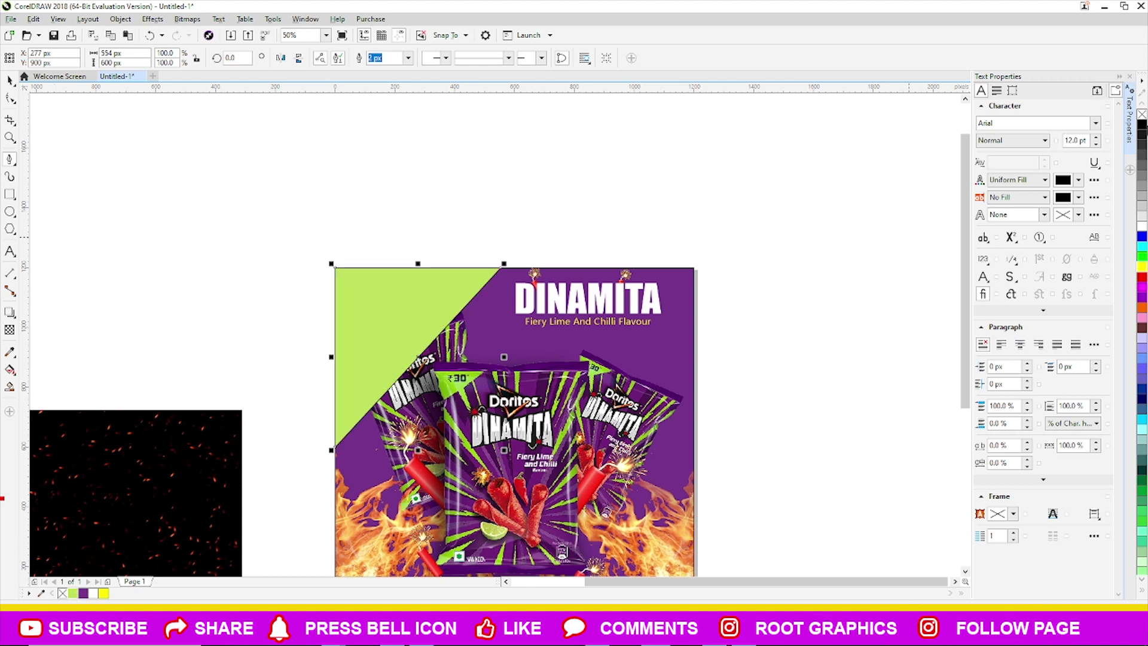
right_click(1142, 114)
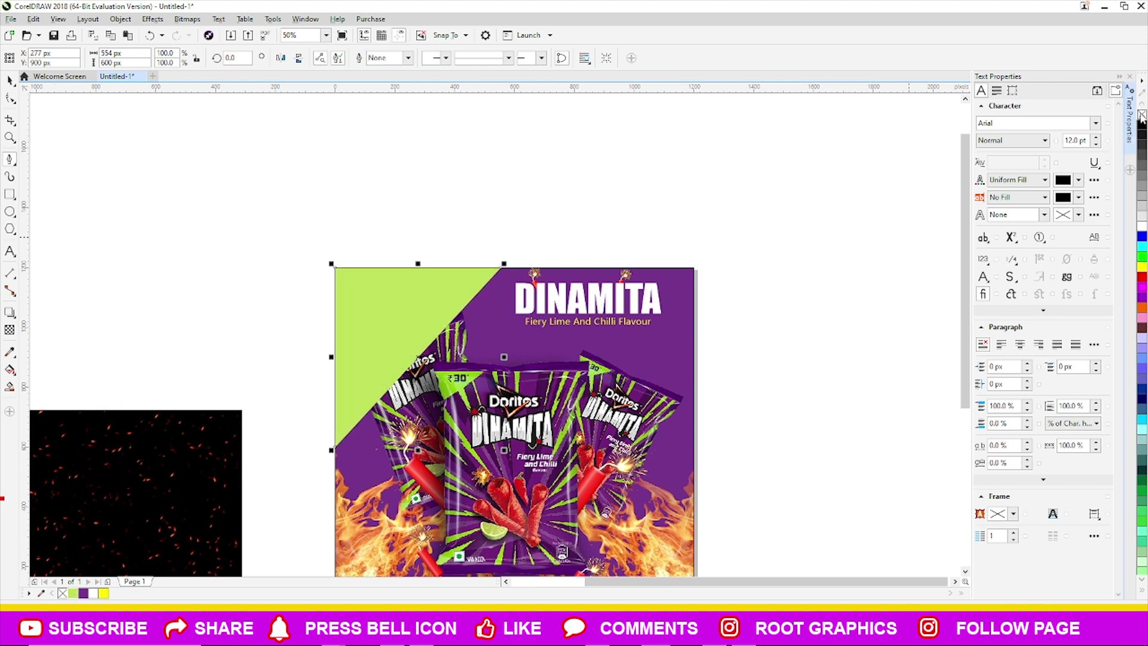
left_click(1142, 115)
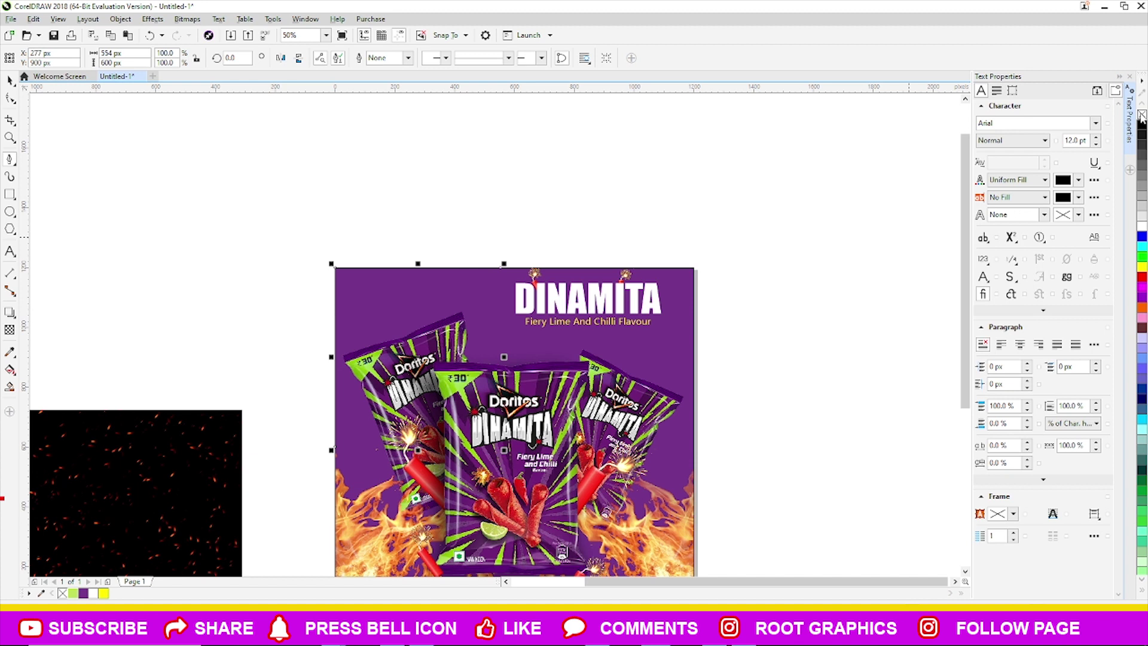
key("ctrl+z")
- Send the lime triangle behind the left chip bag
right_click(437, 274)
left_click(667, 361)
key("Tab")
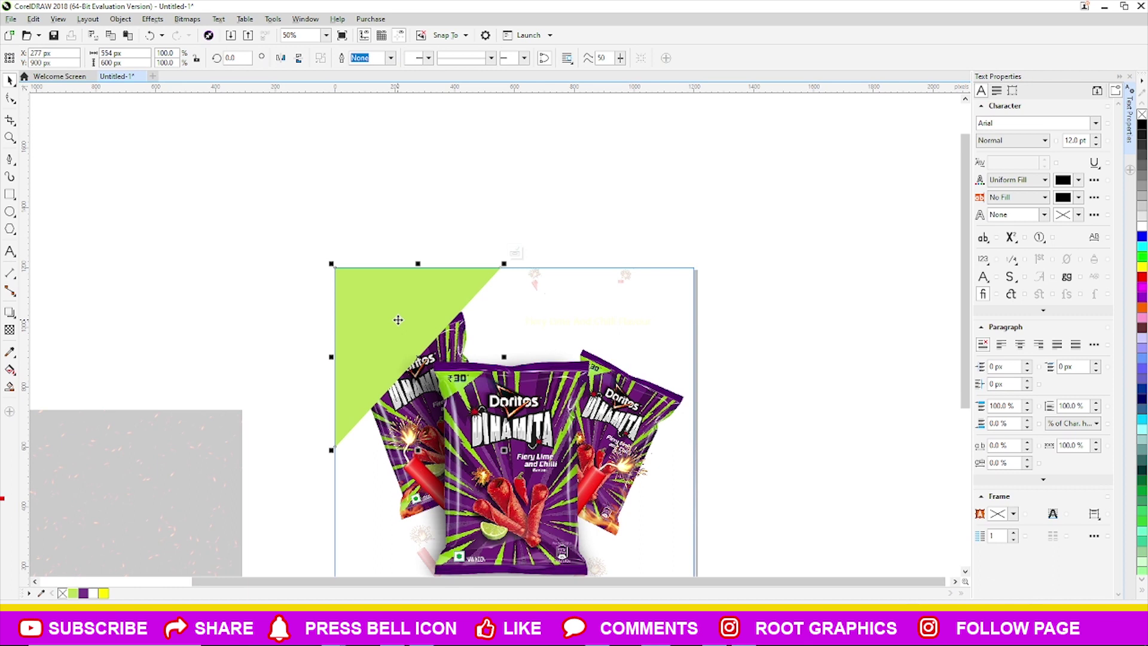
key("ctrl+Page_Down")
right_click(392, 276)
left_click(499, 334)
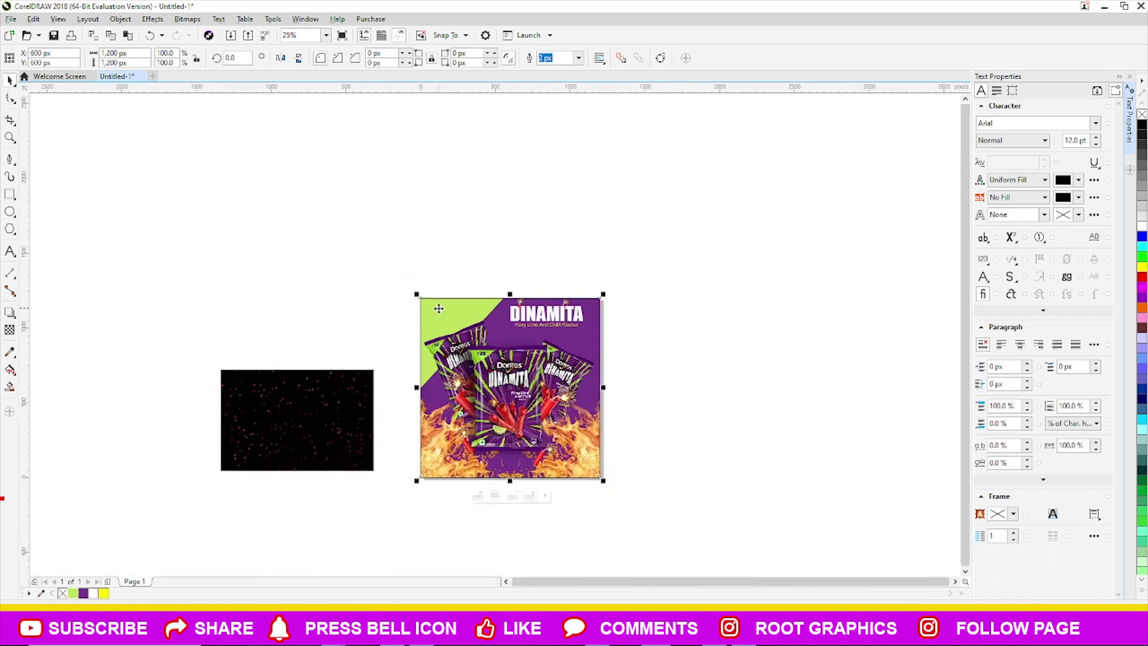
- Narrow the lime triangle slightly from its right edge inside the poster PowerClip
double_click(486, 312)
left_click_drag(533, 350, 521, 350)
right_click(492, 326)
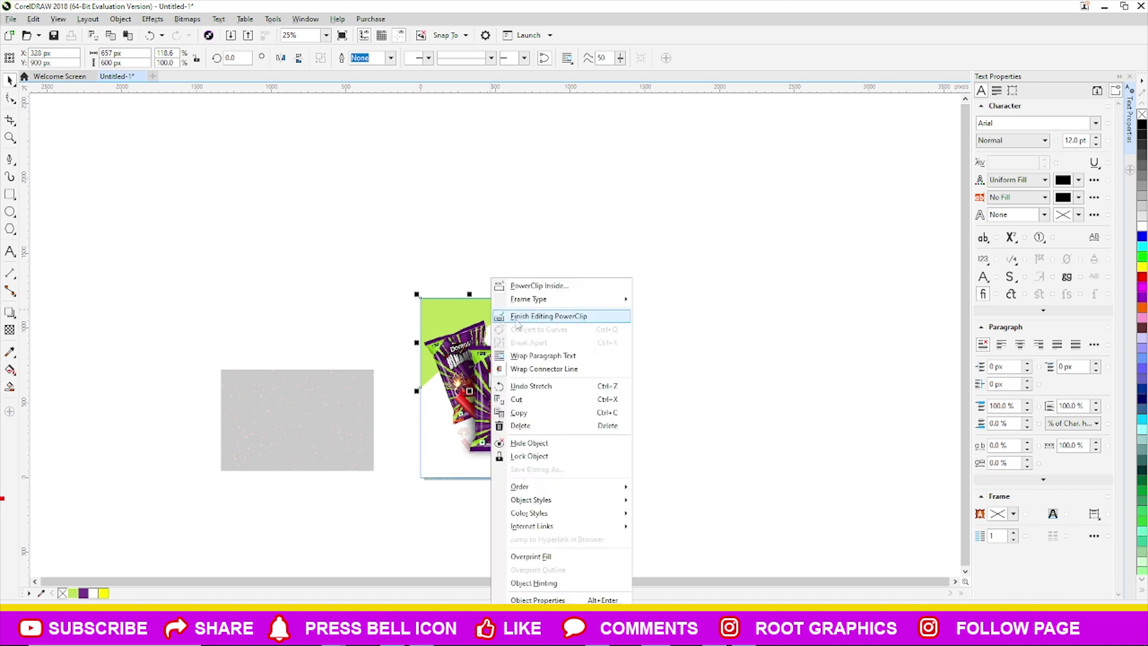
left_click(517, 318)
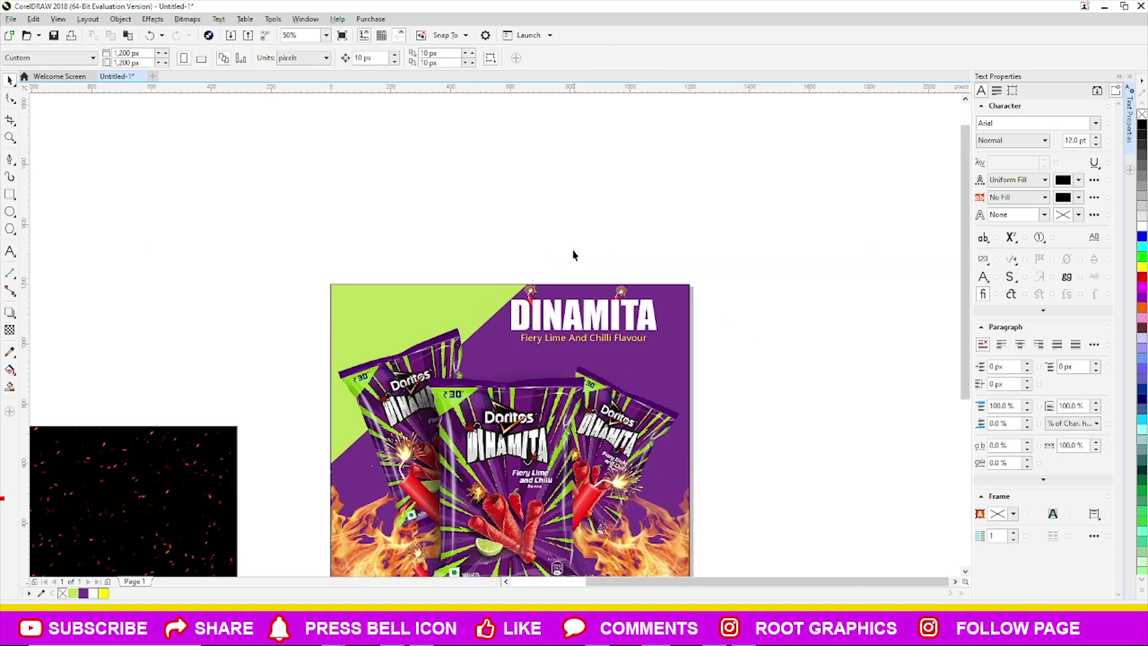
scroll(383, 291, "up", 2)
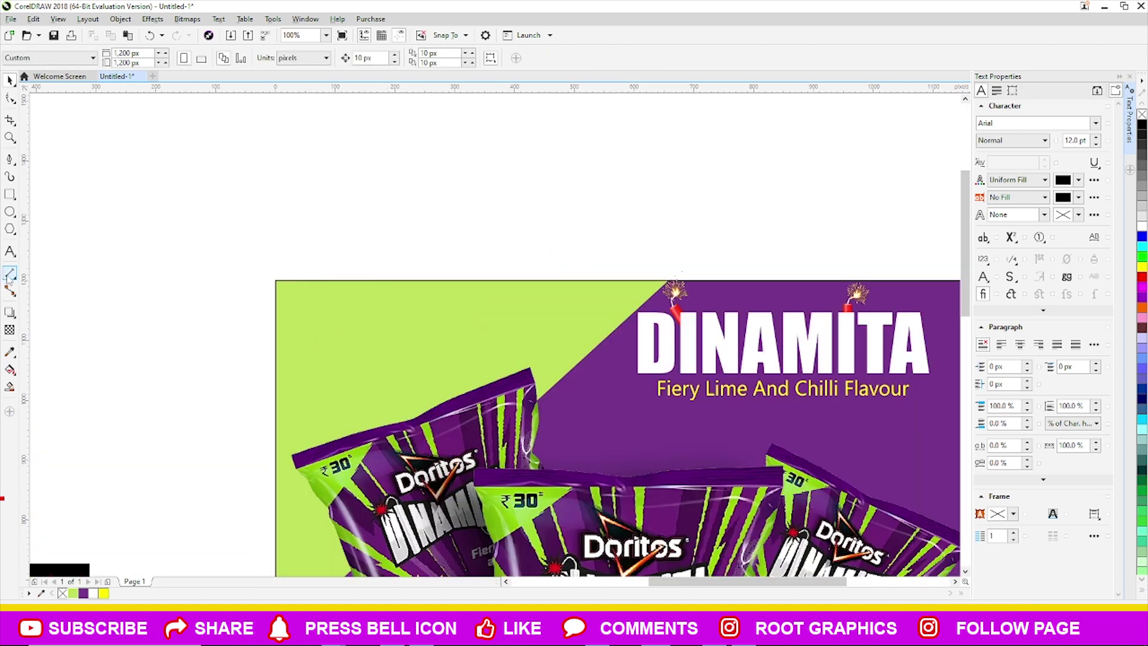
- Add a placeholder text line reading 'Buy Now' above the poster
left_click(11, 252)
left_click(208, 251)
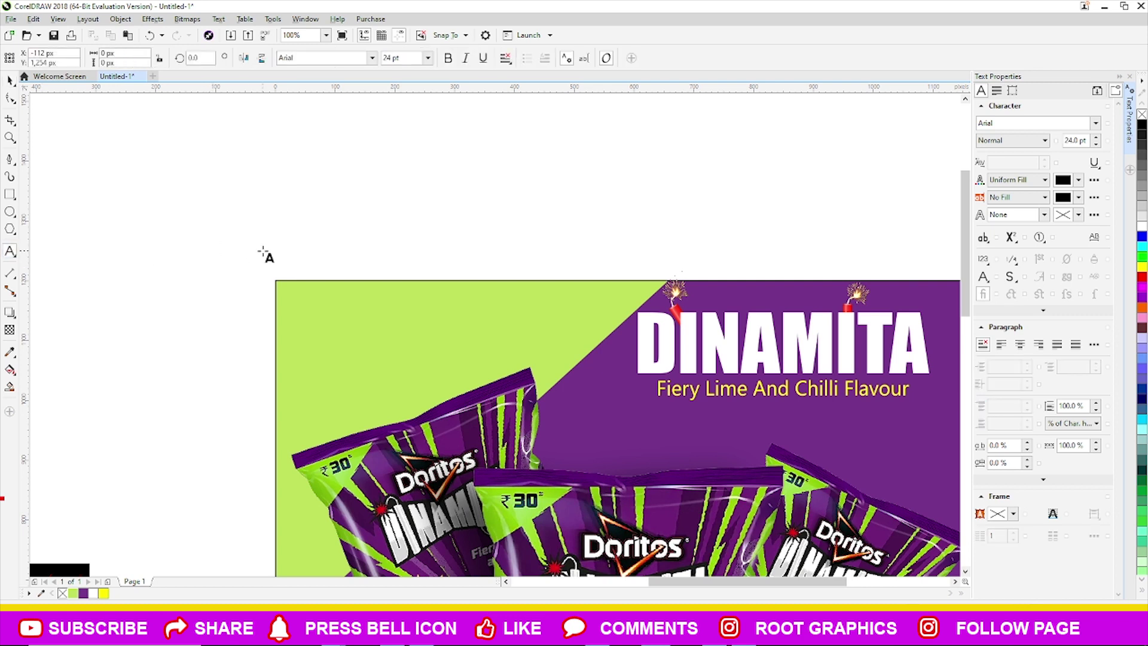
type("bUS")
key("BackSpace")
key("BackSpace")
key("BackSpace")
type("buy")
key("BackSpace")
key("BackSpace")
key("BackSpace")
type("Buy ")
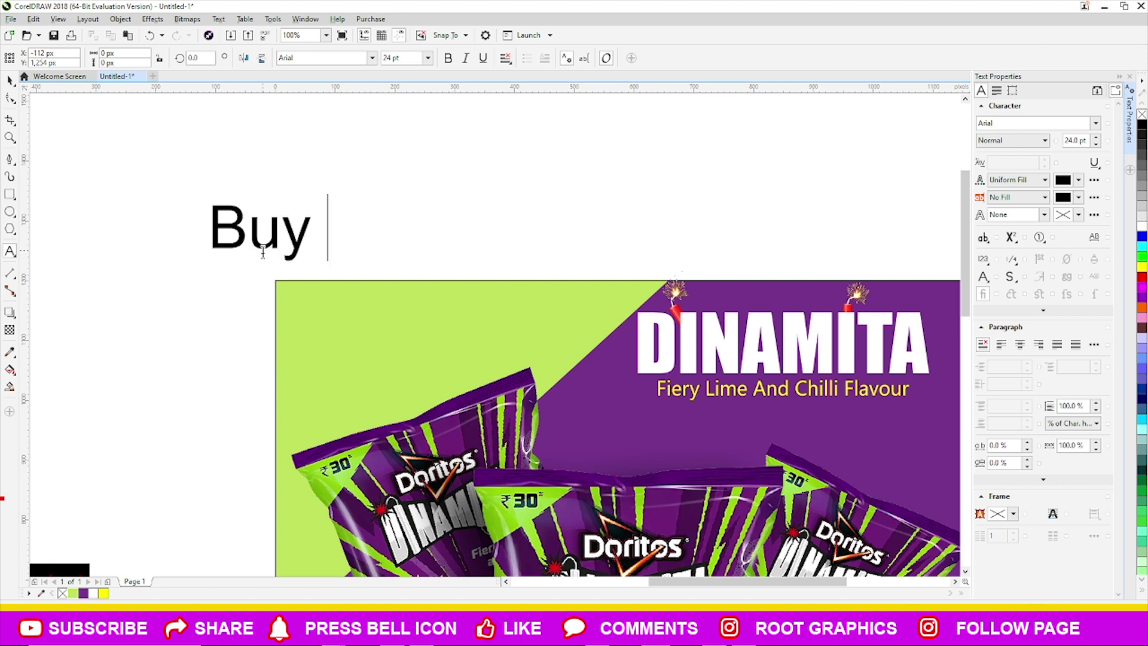
type("Now")
left_click(10, 80)
key("ctrl+space")
- Make the text white Impact with a dark outline in the top-left lime corner
left_click(1010, 174)
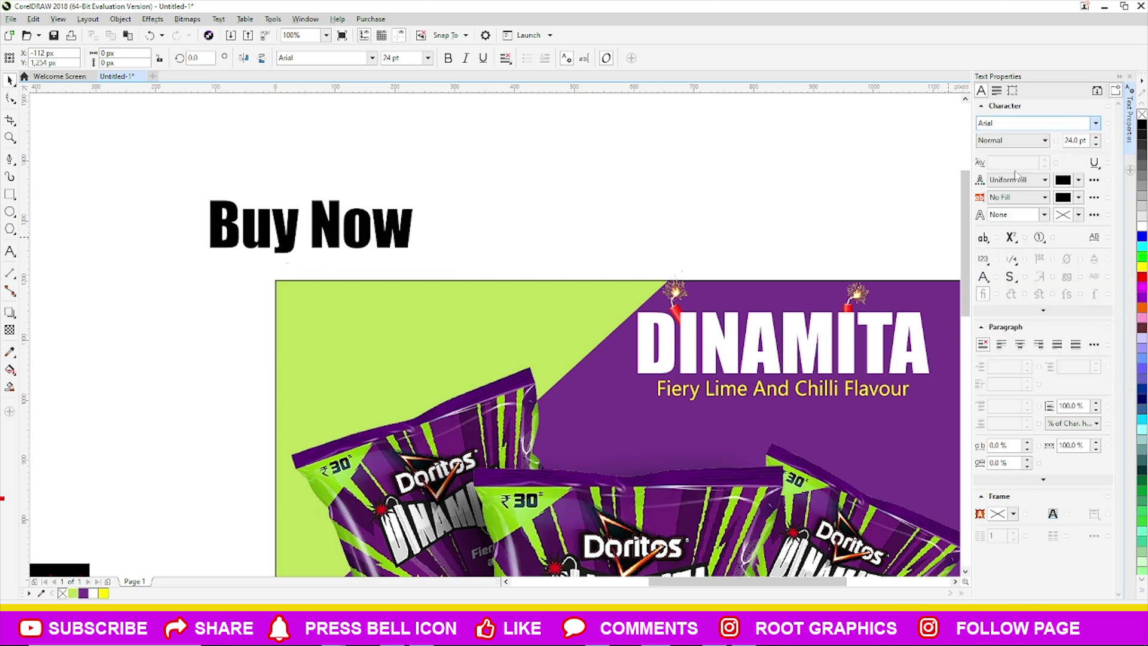
left_click_drag(317, 226, 400, 321)
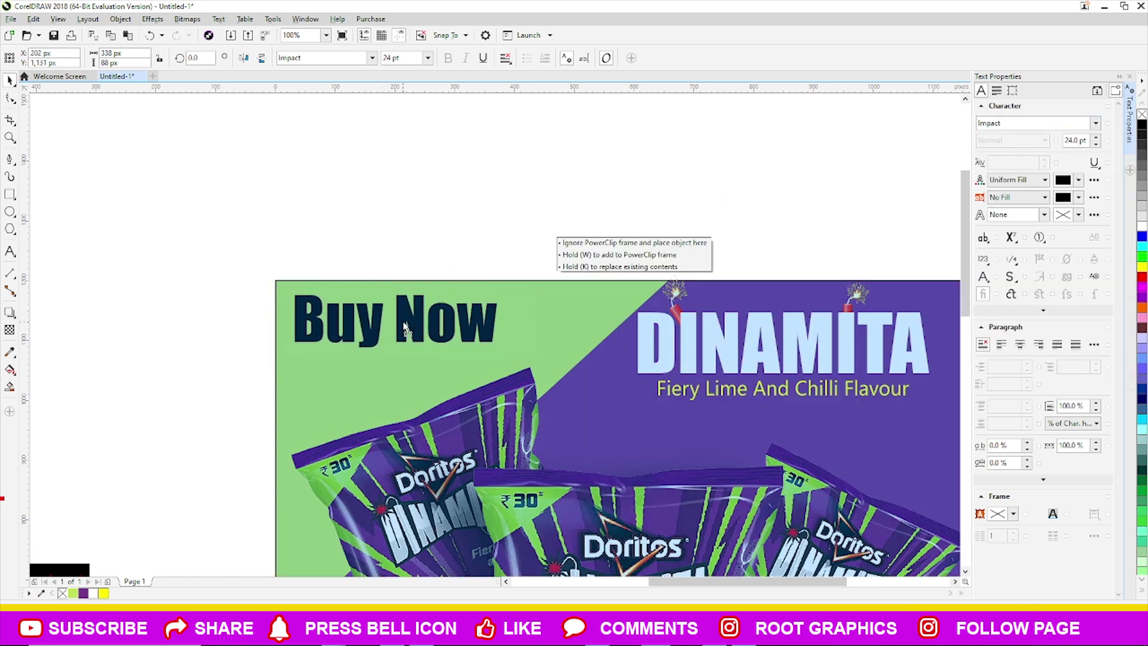
left_click(1143, 226)
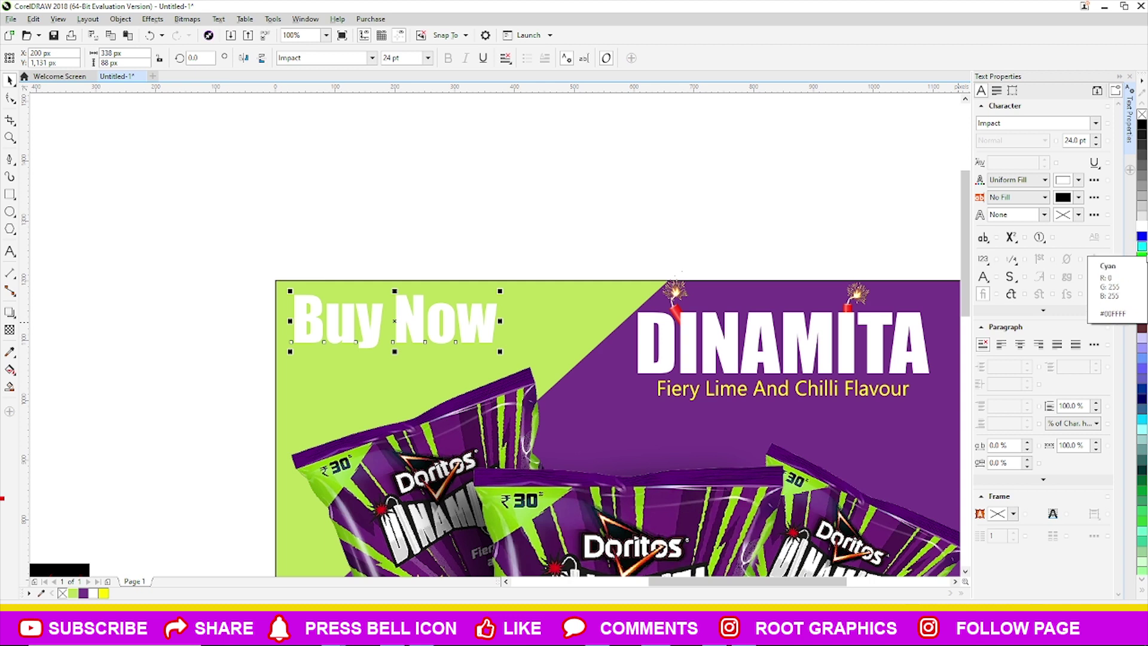
left_click(1142, 267)
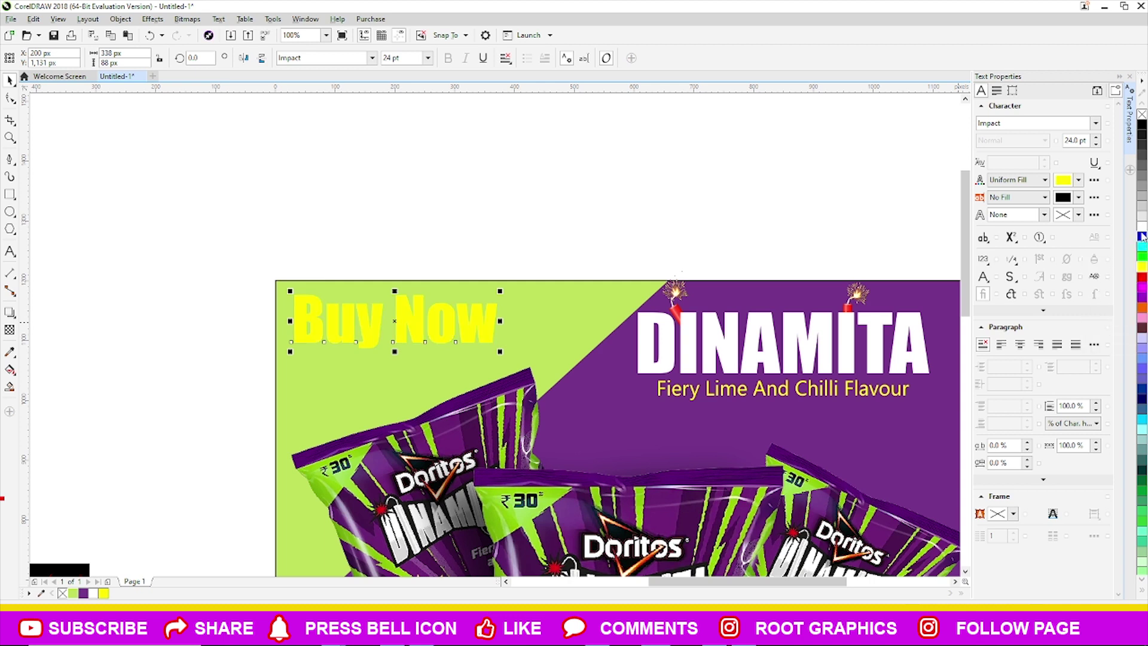
left_click(1143, 236)
left_click(1142, 226)
right_click(1143, 153)
- Shrink the text slightly and nudge it left toward the corner
scroll(468, 323, "up", 2)
left_click_drag(524, 376, 494, 376)
left_click_drag(397, 327, 373, 324)
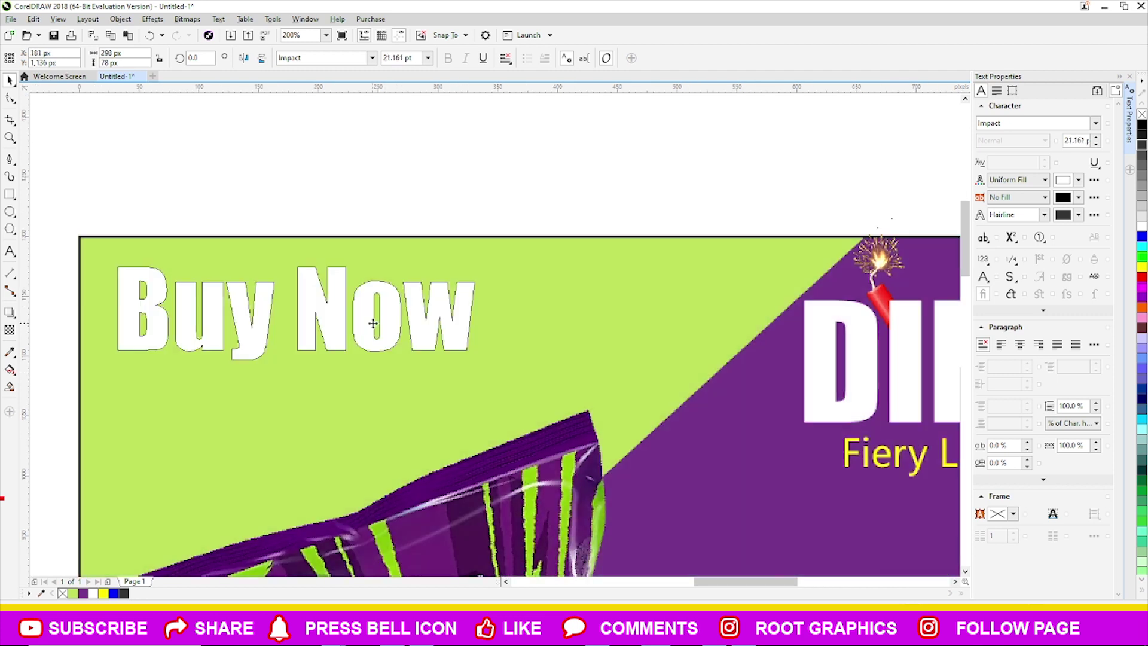
scroll(433, 182, "down", 2)
scroll(205, 218, "down", 2)
scroll(133, 205, "down", 2)
scroll(261, 242, "up", 2)
scroll(261, 242, "up", 1)
left_click(371, 246)
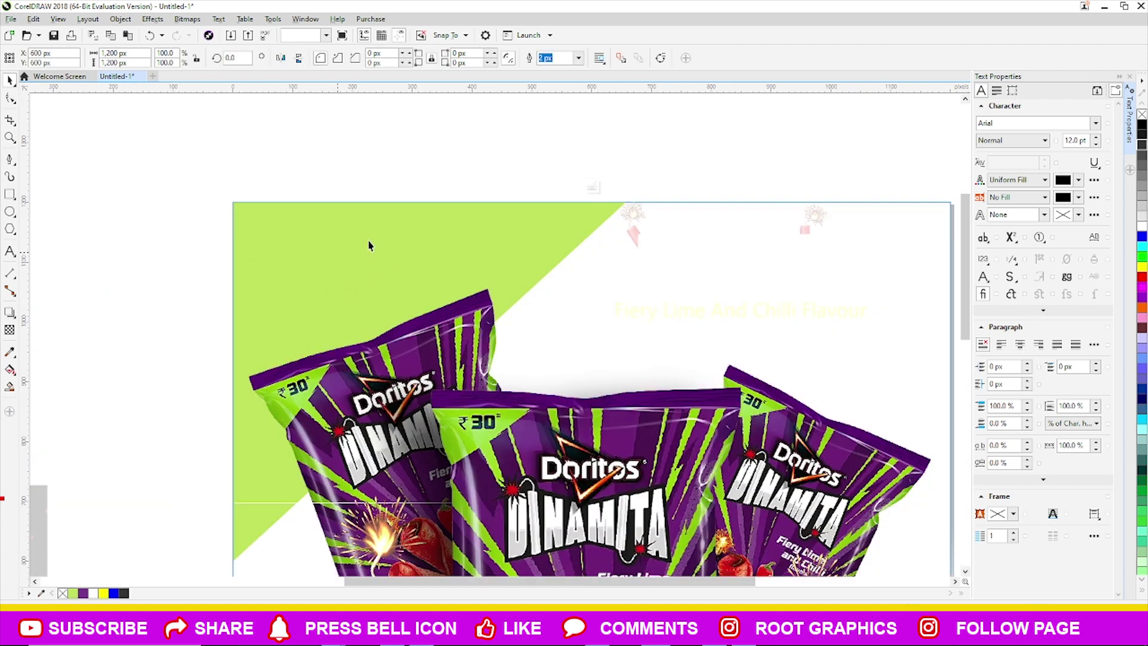
right_click(362, 250)
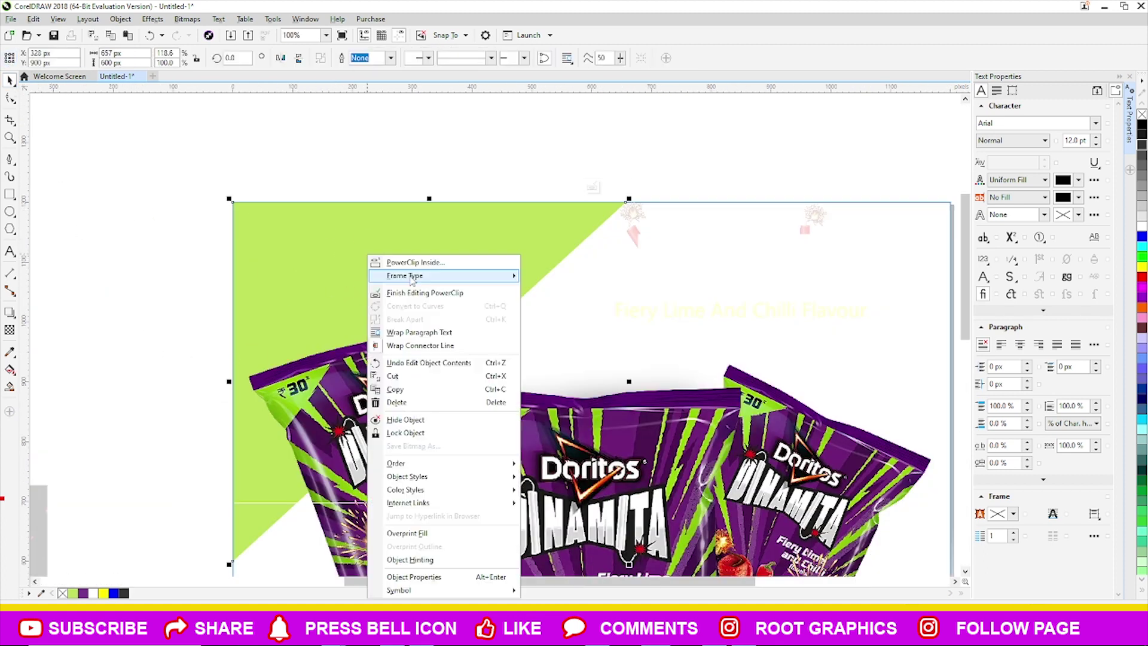
left_click(388, 272)
- Replace the text with the price '30\-' and enlarge it
double_click(325, 245)
key("ctrl+a")
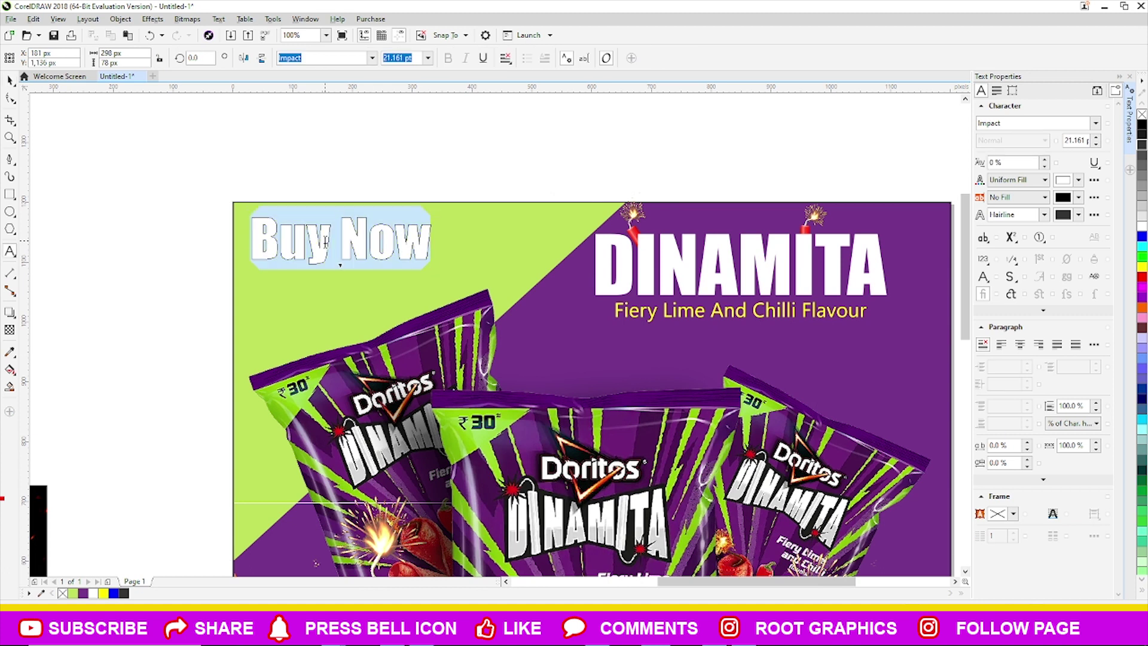
type("30")
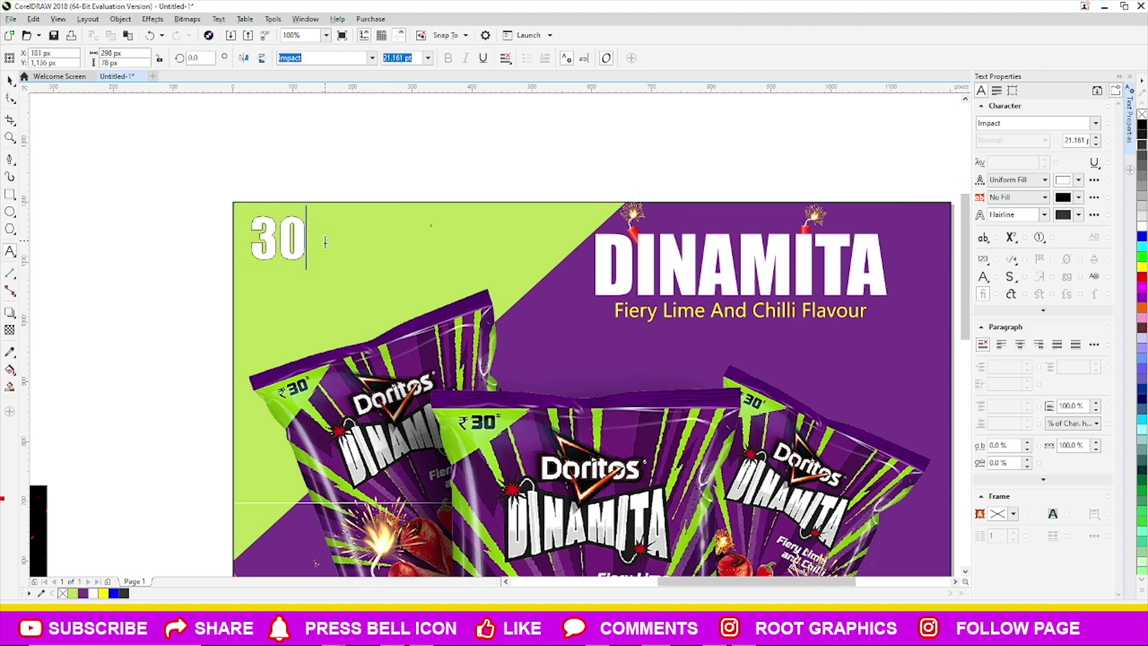
type("\\")
type("-")
scroll(359, 269, "up", 3)
key("ctrl+space")
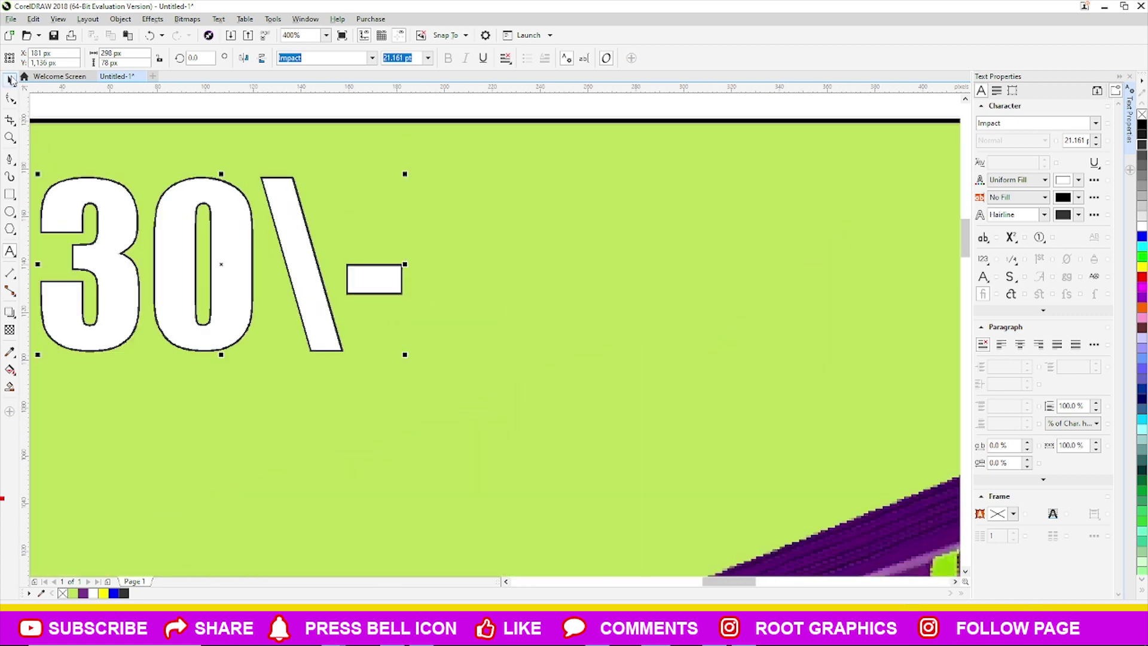
scroll(420, 308, "down", 3)
left_click_drag(421, 308, 469, 335)
left_click(402, 172)
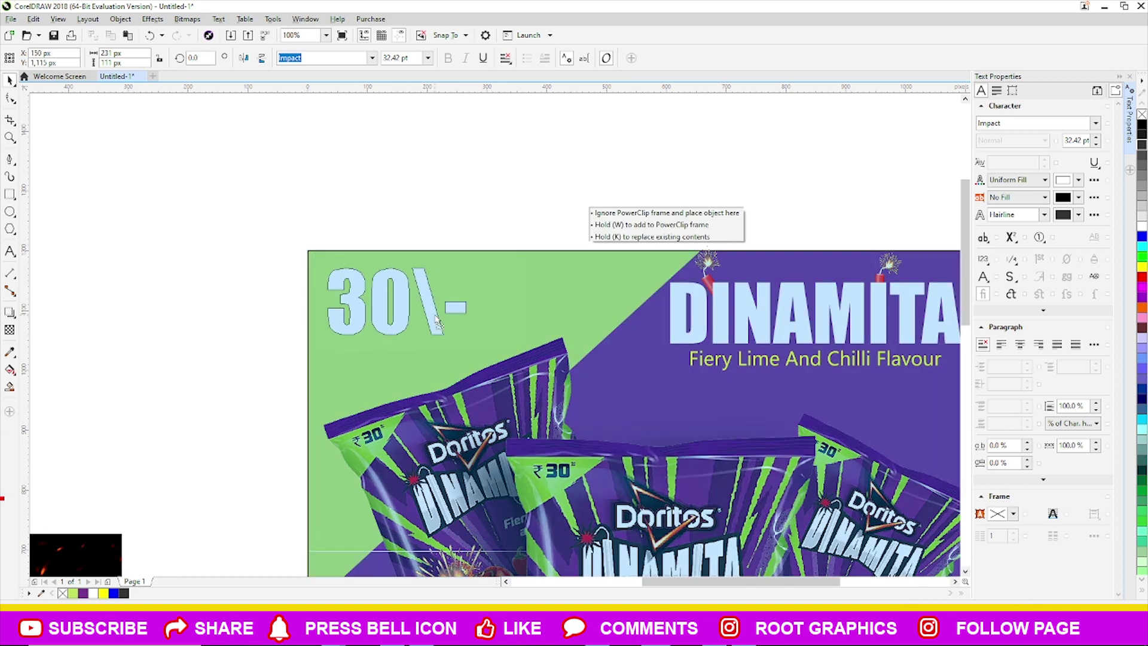
scroll(221, 231, "down", 2)
scroll(221, 231, "down", 2)
scroll(223, 232, "up", 2)
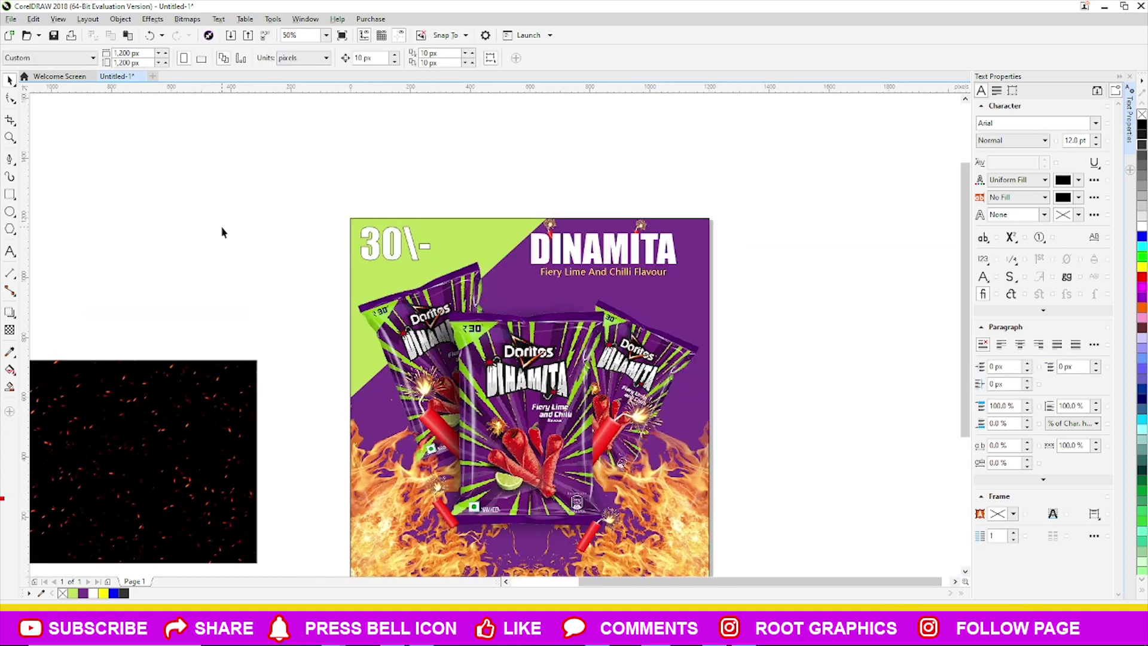
scroll(516, 295, "down", 2)
scroll(688, 268, "up", 2)
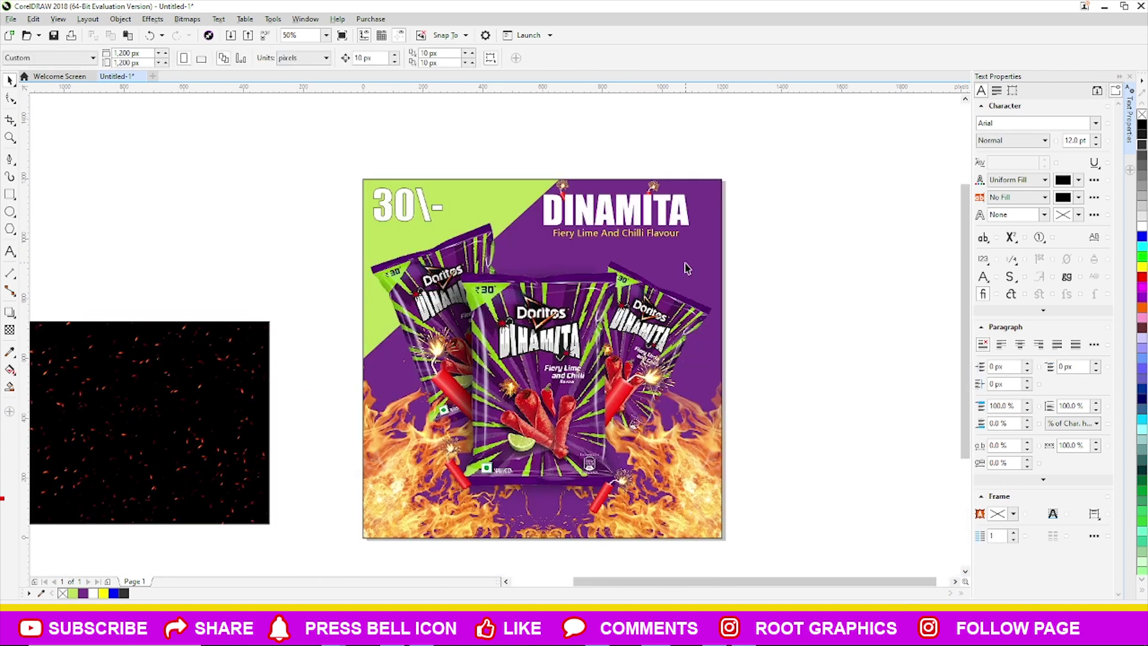
- Place the sparks image over the poster, stretched to full width and the bottom edge
left_click(685, 274)
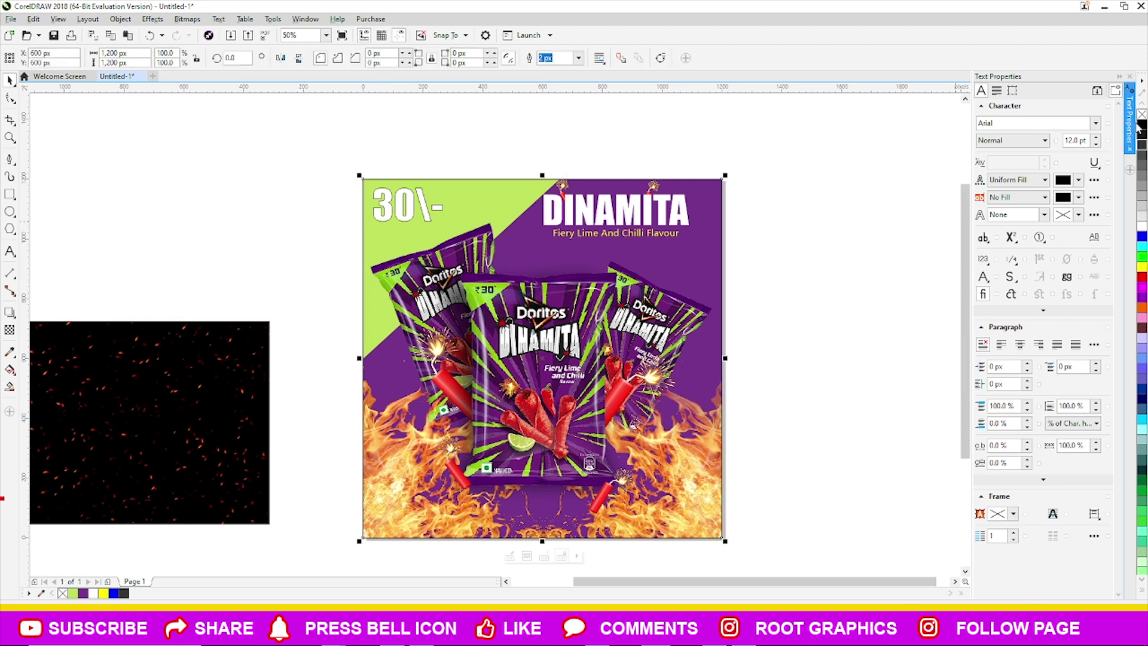
left_click(562, 185)
right_click(562, 186)
key("Escape")
key("Escape")
left_click(694, 255)
right_click(651, 184)
key("Escape")
key("Escape")
left_click(706, 258)
left_click(745, 277)
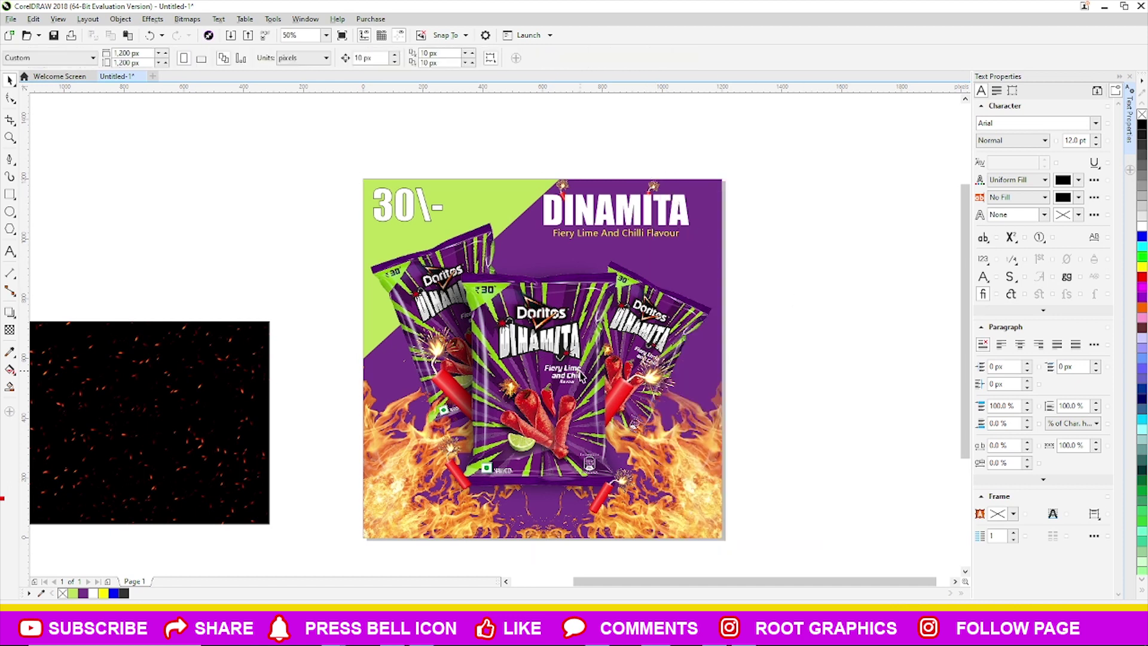
left_click_drag(248, 427, 598, 356)
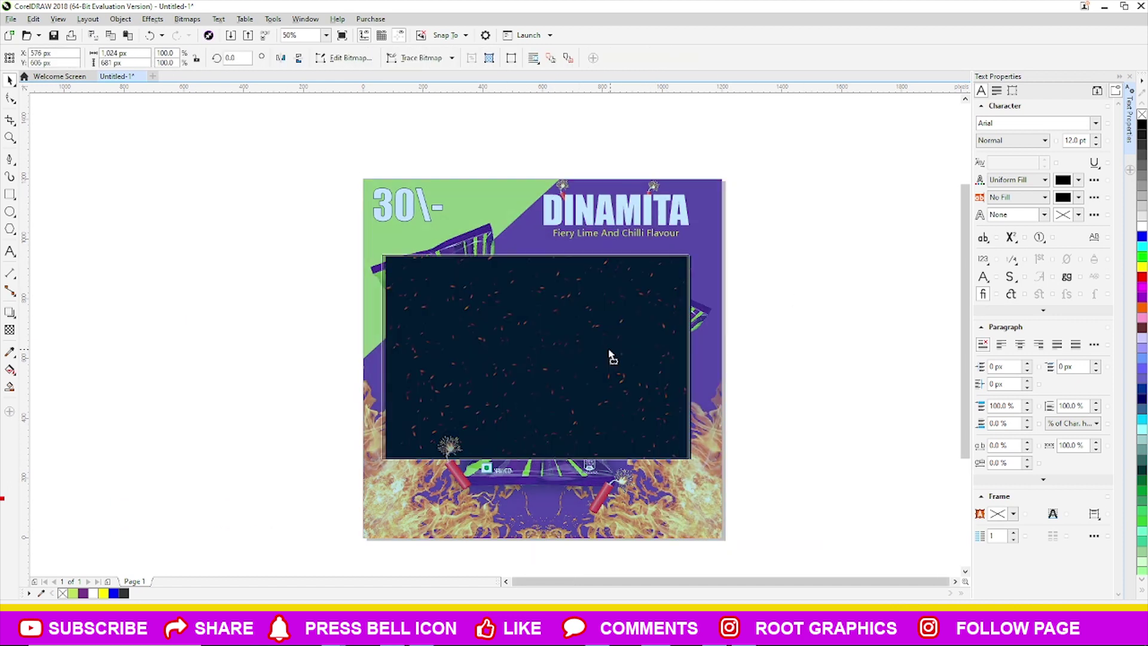
left_click_drag(675, 356, 725, 356)
left_click_drag(542, 461, 542, 541)
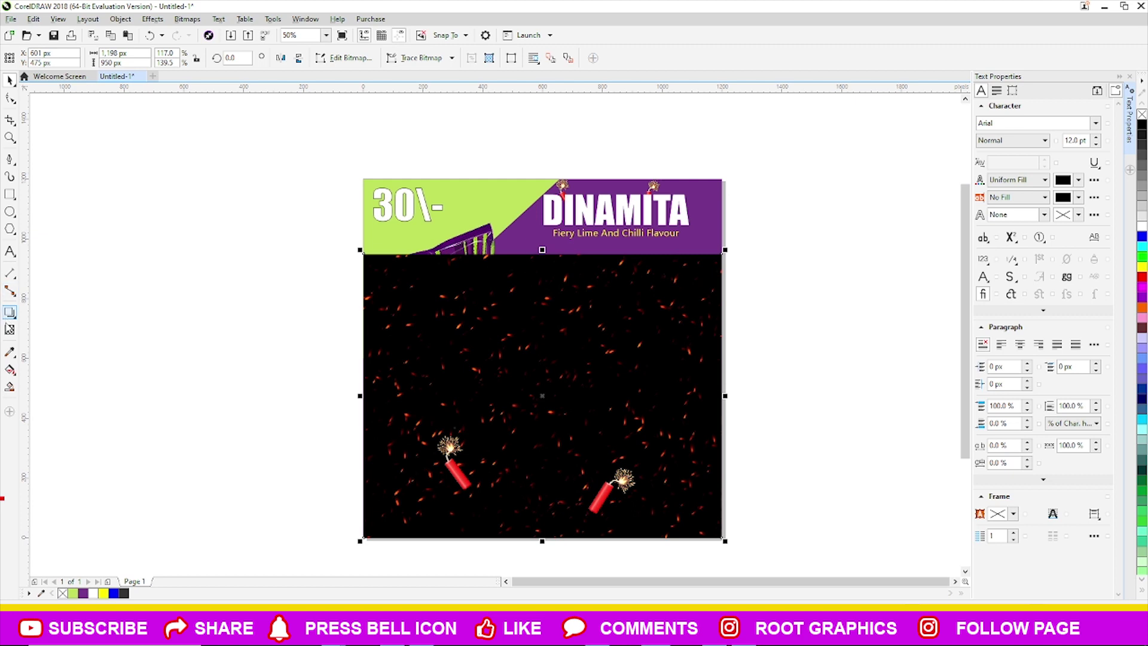
- Set the sparks image's transparency merge mode to Screen
left_click(9, 330)
left_click(134, 57)
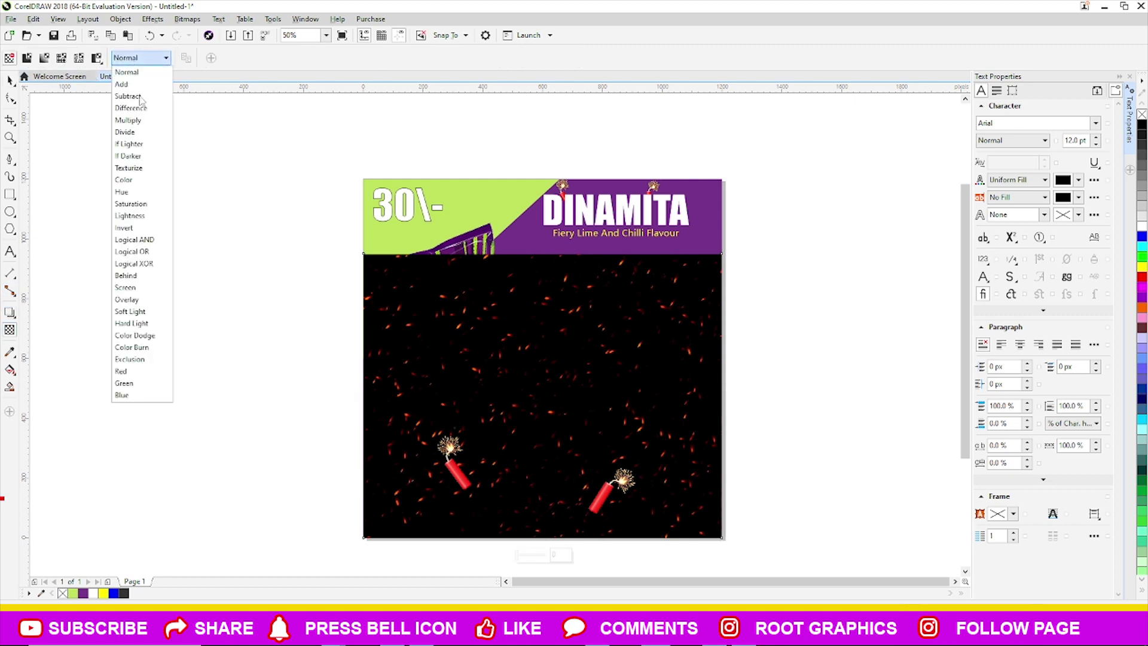
left_click(131, 288)
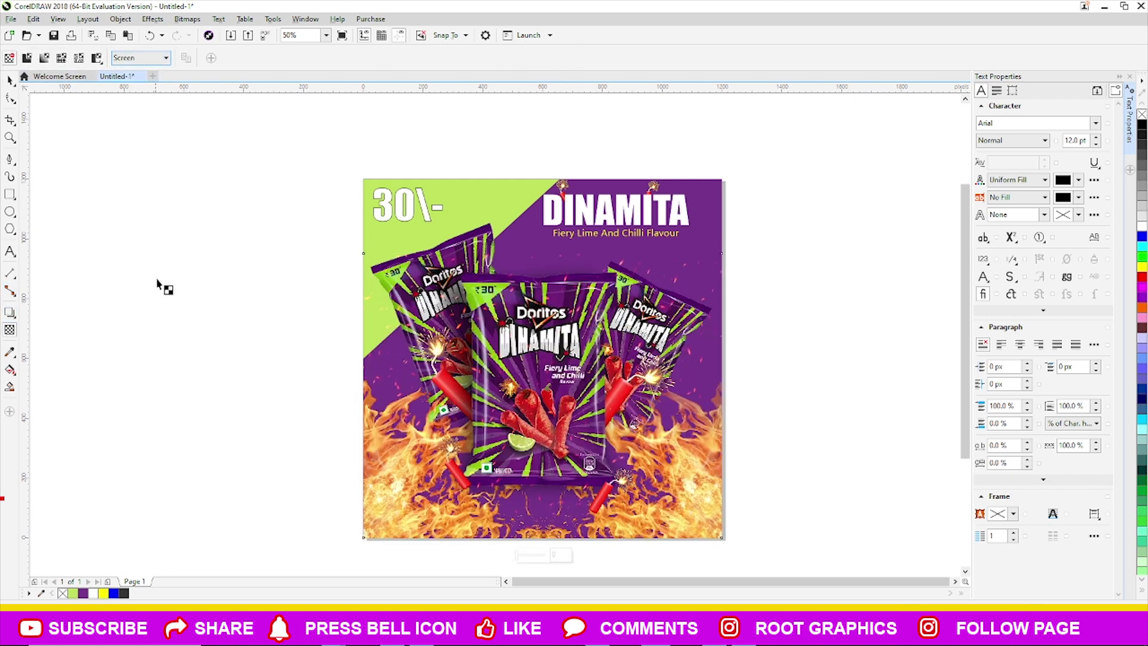